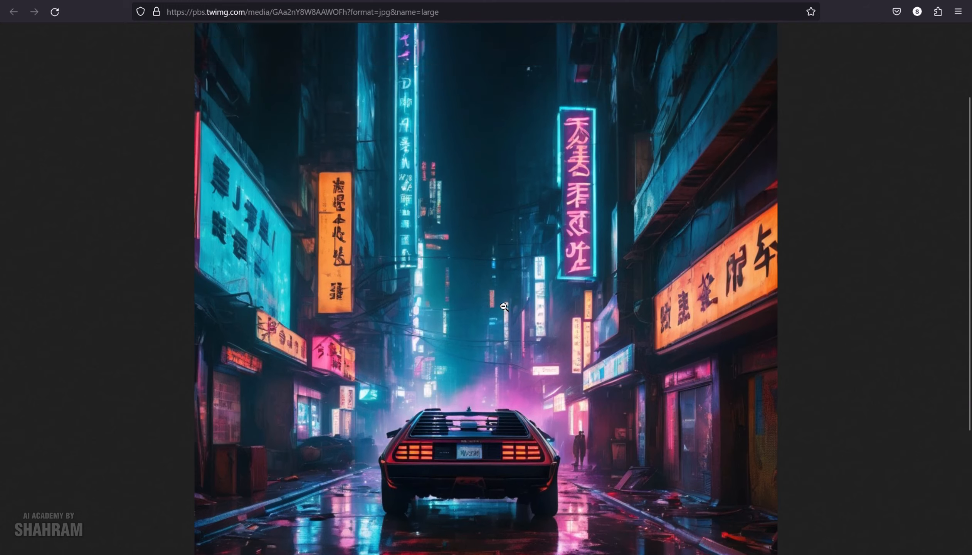
scroll(503, 306, down, 4)
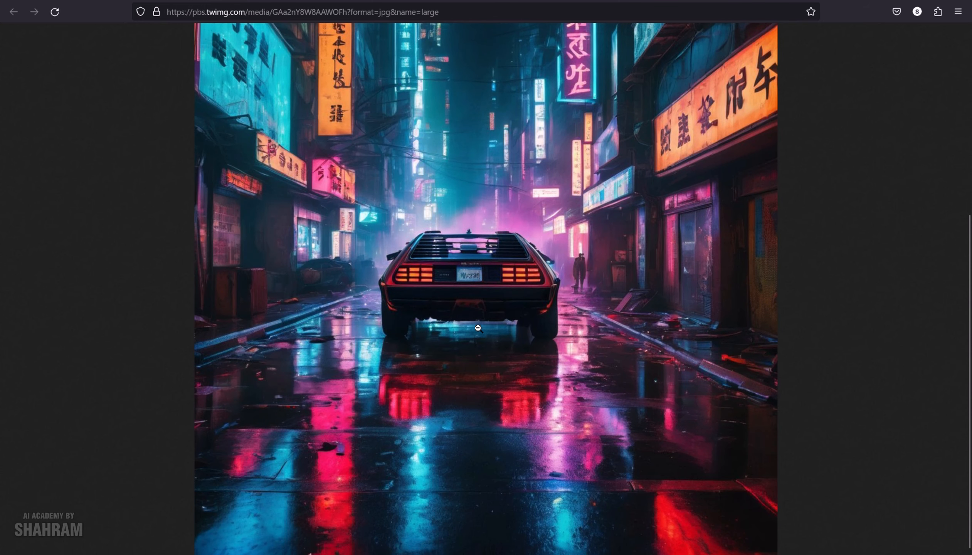
scroll(478, 328, up, 4)
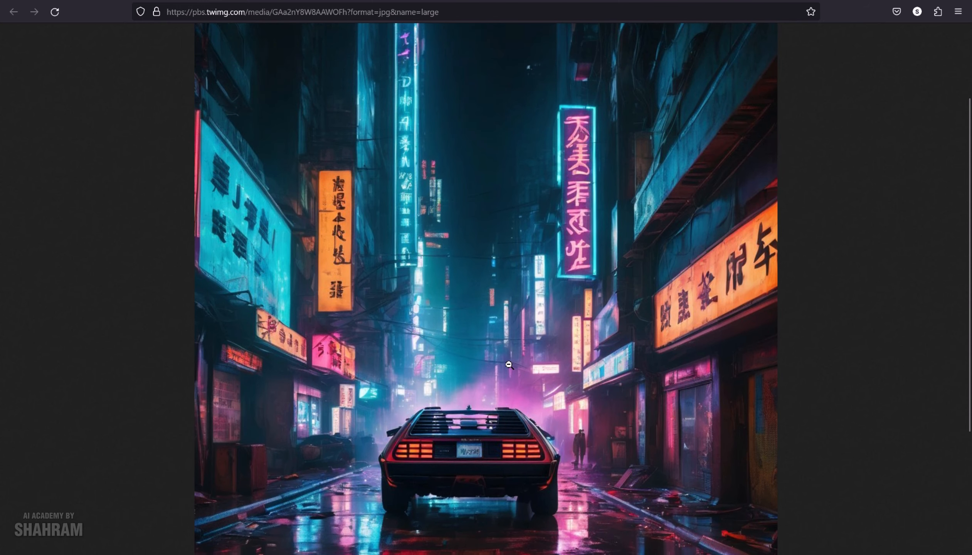
scroll(509, 364, down, 4)
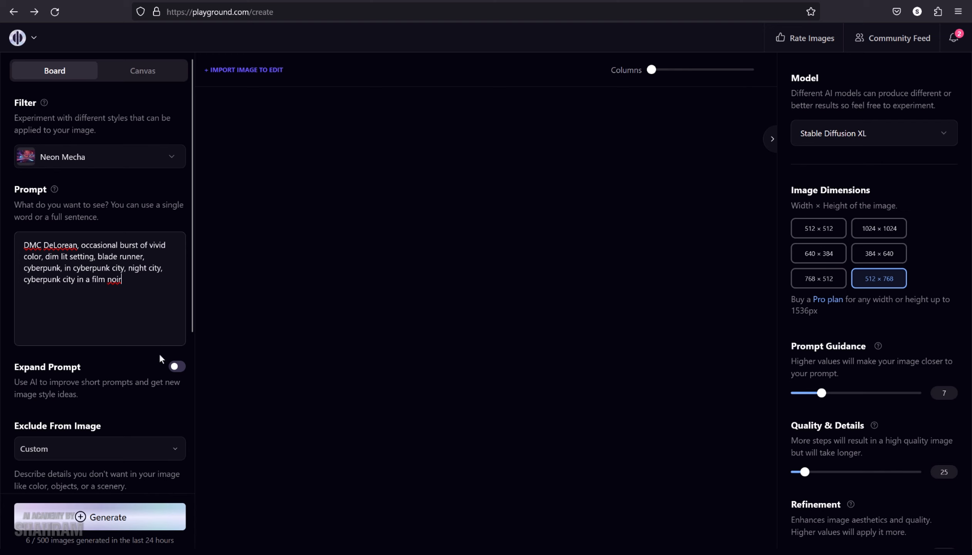
Step: Turn the Expand Prompt option on and back off
click(178, 368)
click(180, 371)
scroll(180, 373, down, 5)
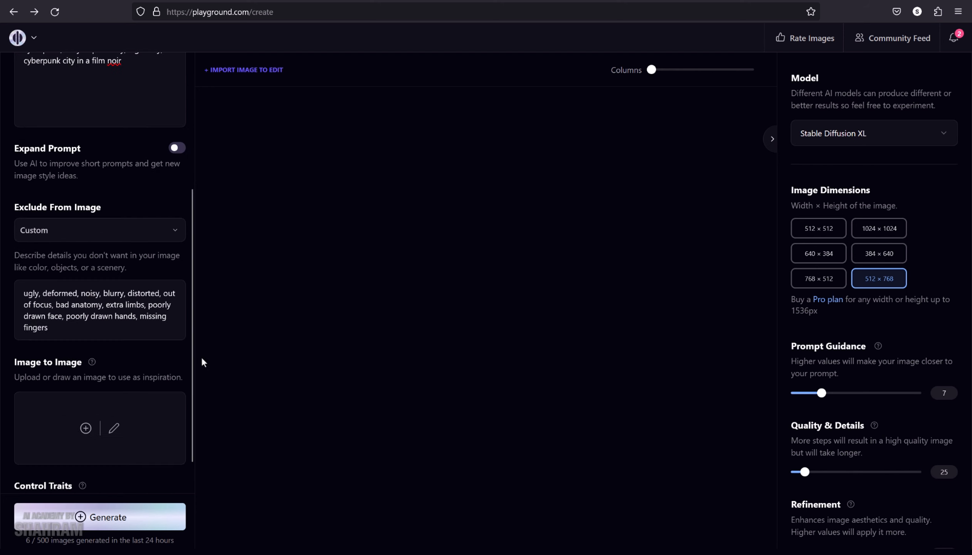
scroll(170, 367, up, 5)
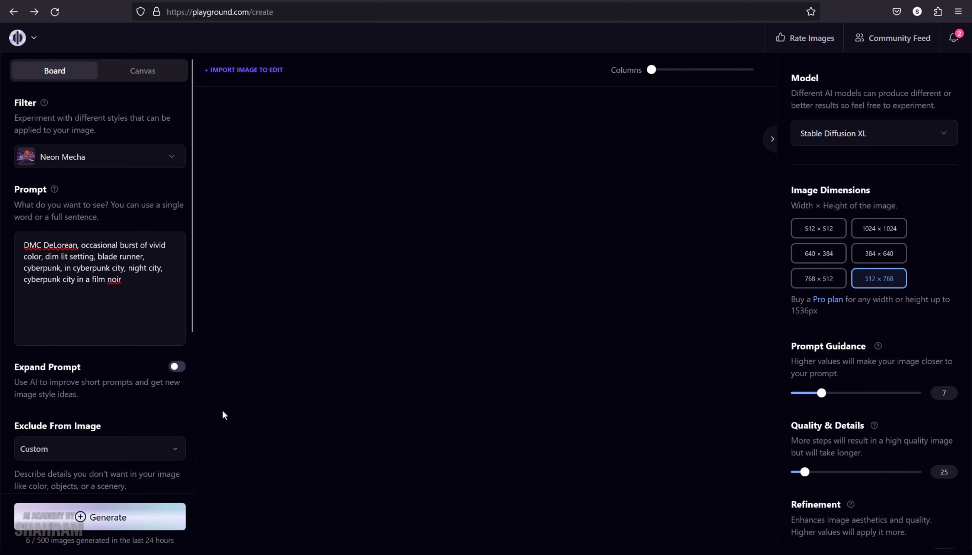
Step: Try the Exclude From Image setting with None, and return it to Custom
scroll(155, 347, down, 5)
click(111, 231)
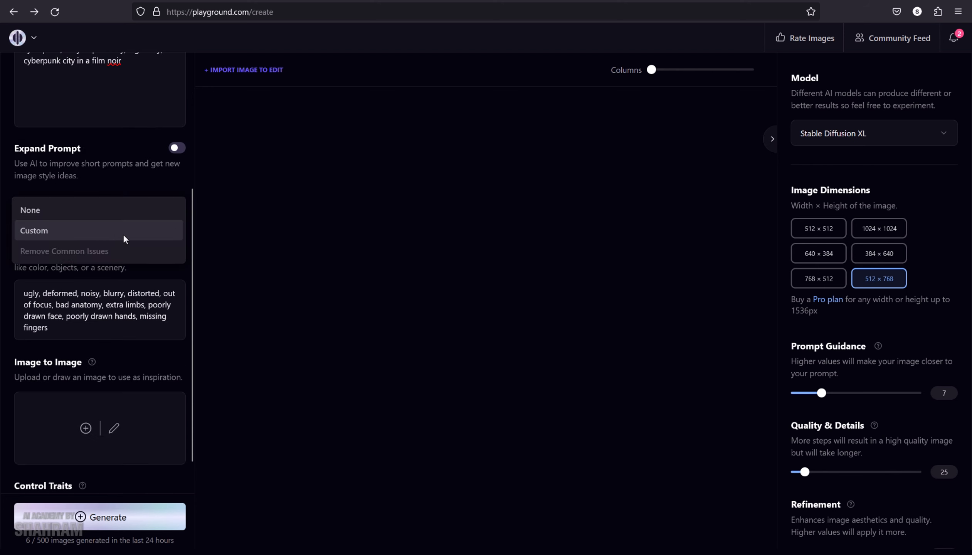
click(48, 212)
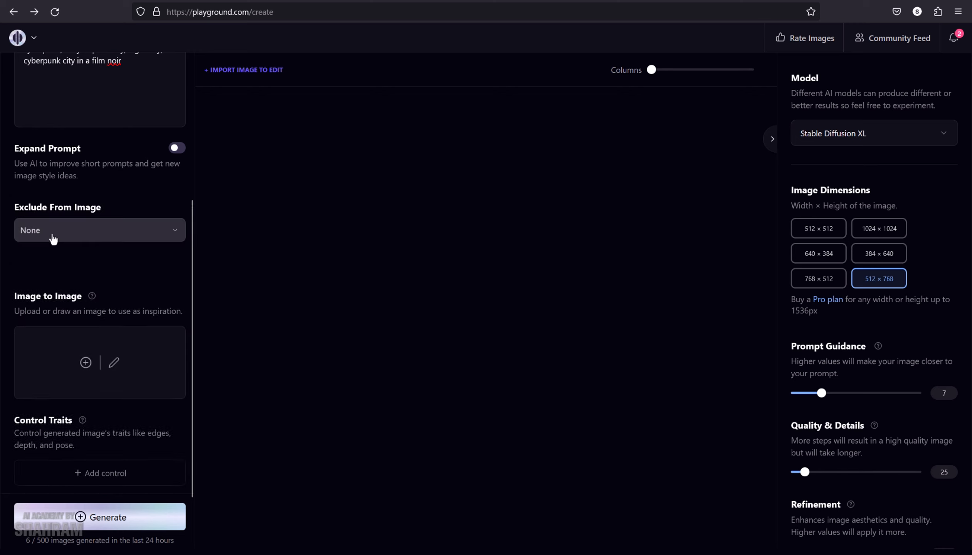
click(95, 237)
click(67, 254)
triple_click(117, 312)
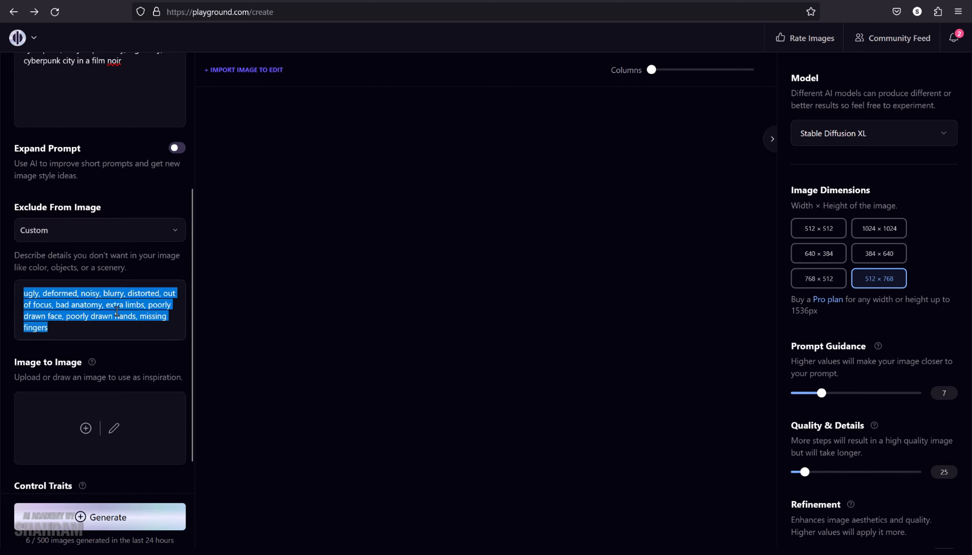
click(84, 217)
click(84, 220)
click(60, 215)
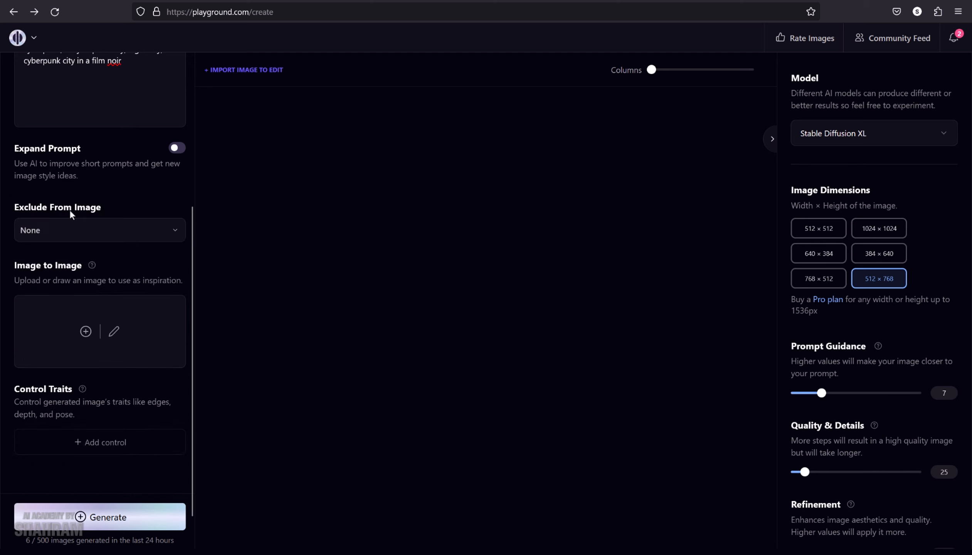
click(87, 230)
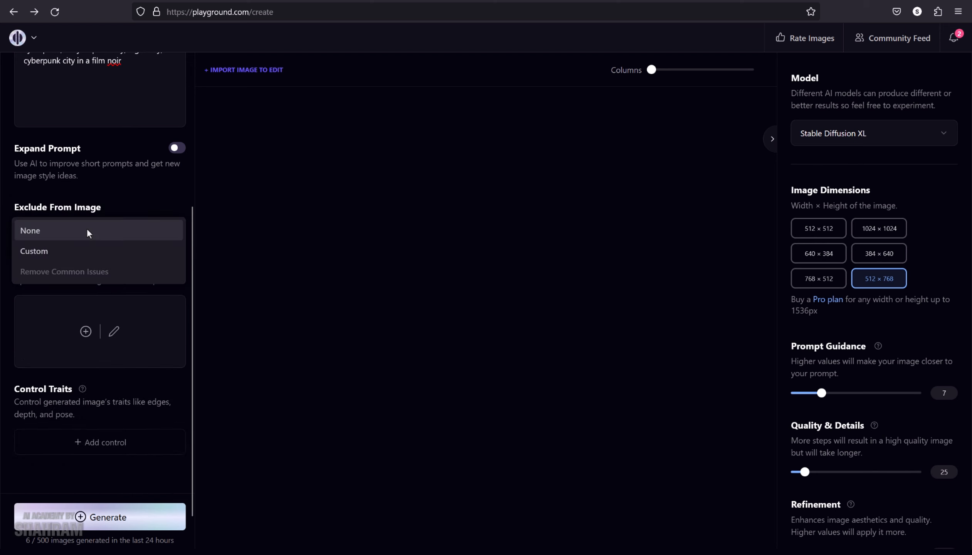
click(52, 250)
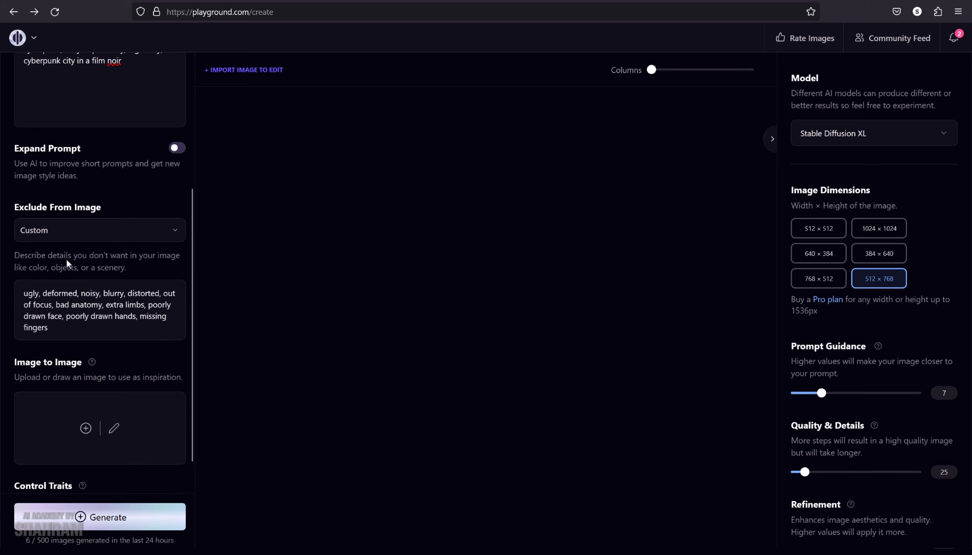
Step: Shorten the custom exclusion text to "ugly, deformed, noisy, blurry, distorted, out of focus"
click(30, 293)
click(171, 316)
drag(138, 331, 140, 321)
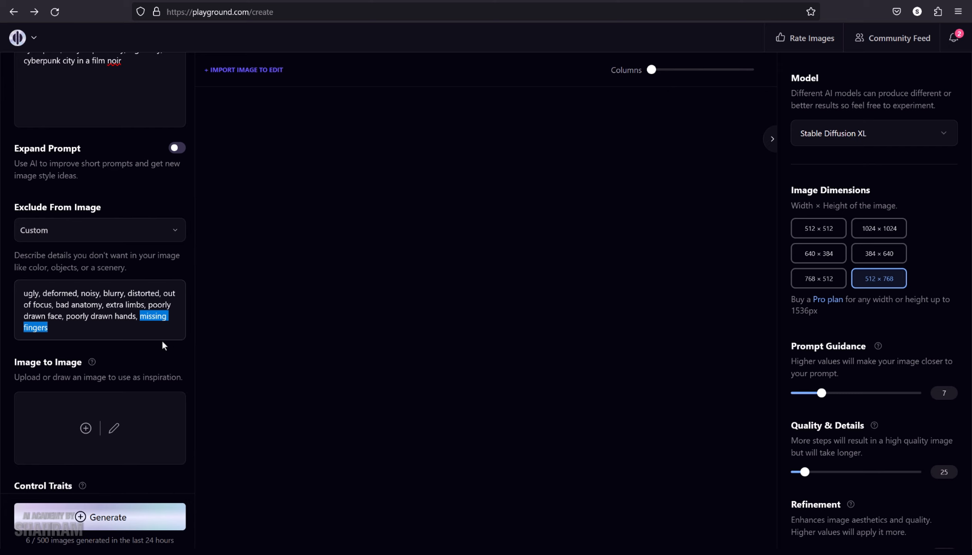
click(149, 327)
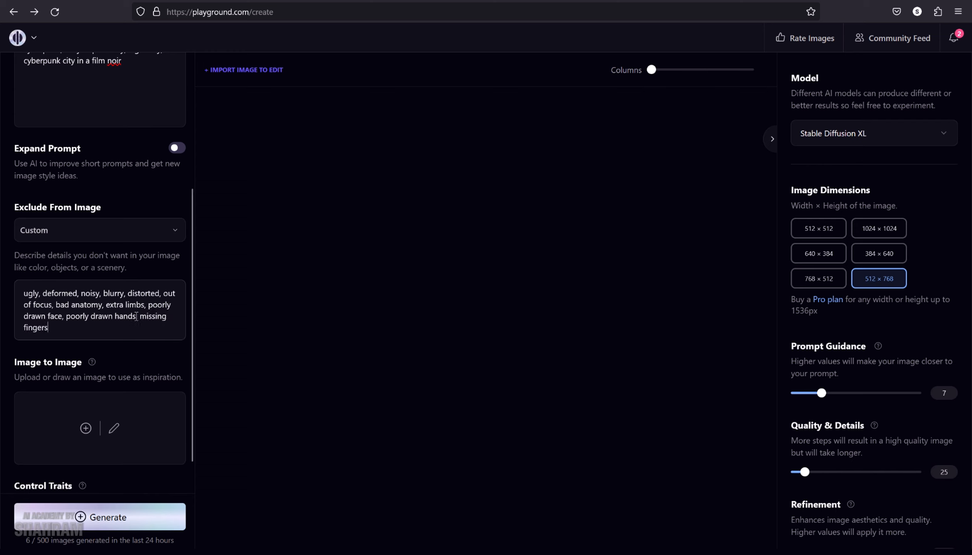
drag(147, 305, 160, 327)
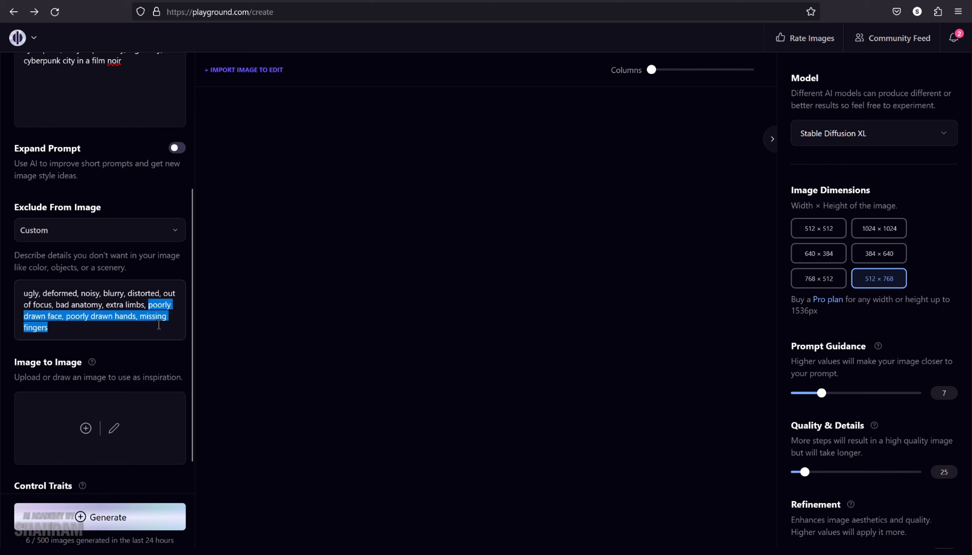
key(BackSpace)
key(BackSpace)
key(BackSpace)
key(BackSpace)
key(BackSpace)
key(BackSpace)
key(BackSpace)
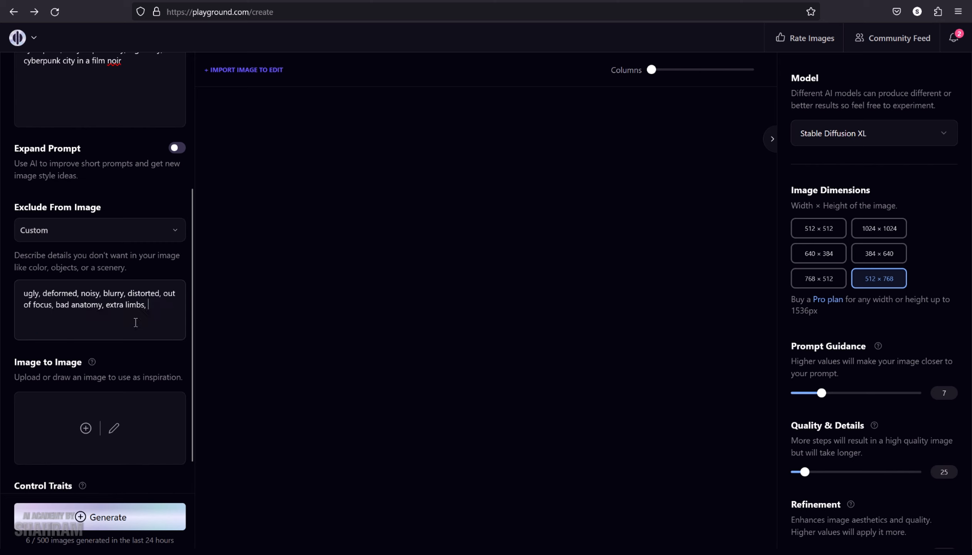
key(BackSpace)
key(BackSpace)
key(BackSpace)
key(BackSpace)
key(BackSpace)
key(BackSpace)
key(BackSpace)
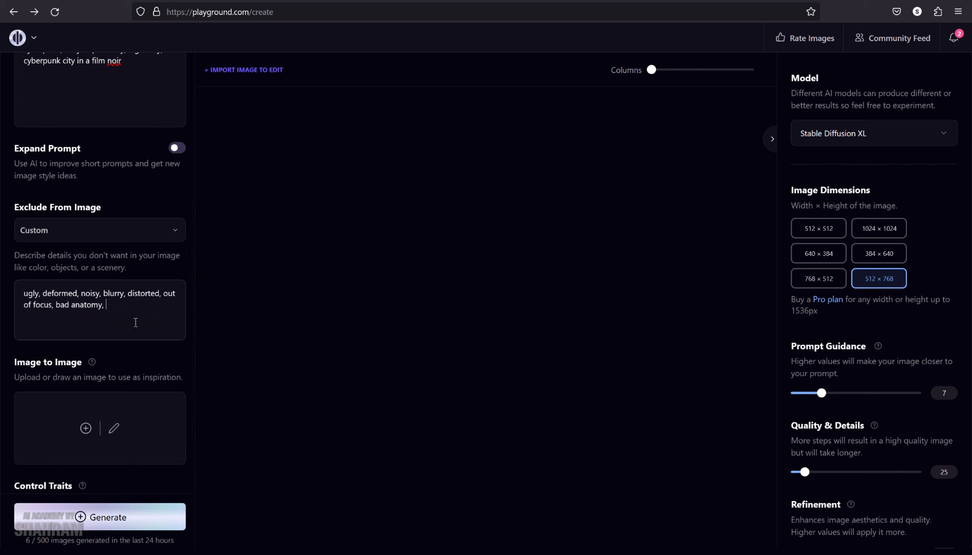
key(BackSpace)
key(BackSpace)
key(BackSpace)
key(BackSpace)
key(BackSpace)
key(BackSpace)
key(BackSpace)
key(BackSpace)
key(BackSpace)
key(BackSpace)
key(BackSpace)
key(BackSpace)
key(BackSpace)
key(BackSpace)
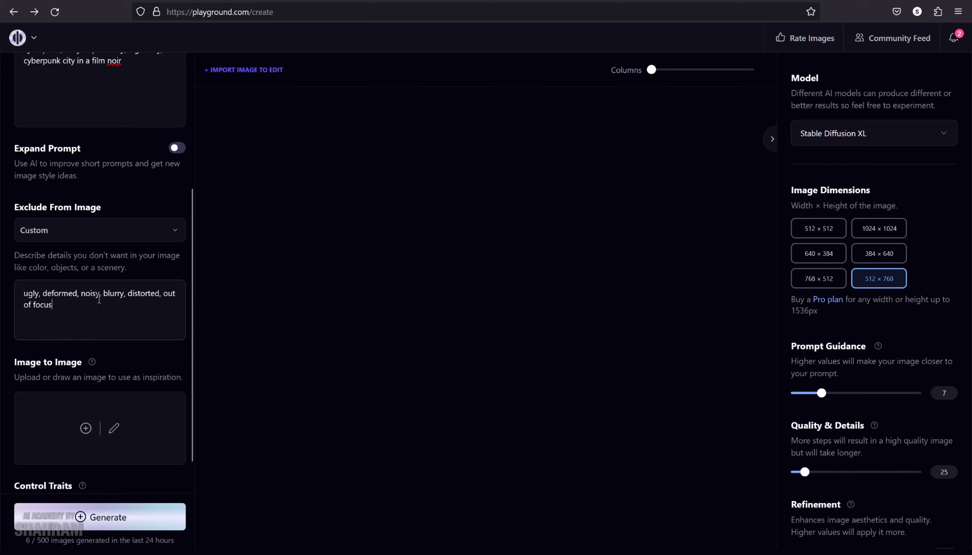
Step: Review the DeLorean prompt, the exclusion text, and the Image to Image and Control Traits sections
scroll(101, 304, down, 3)
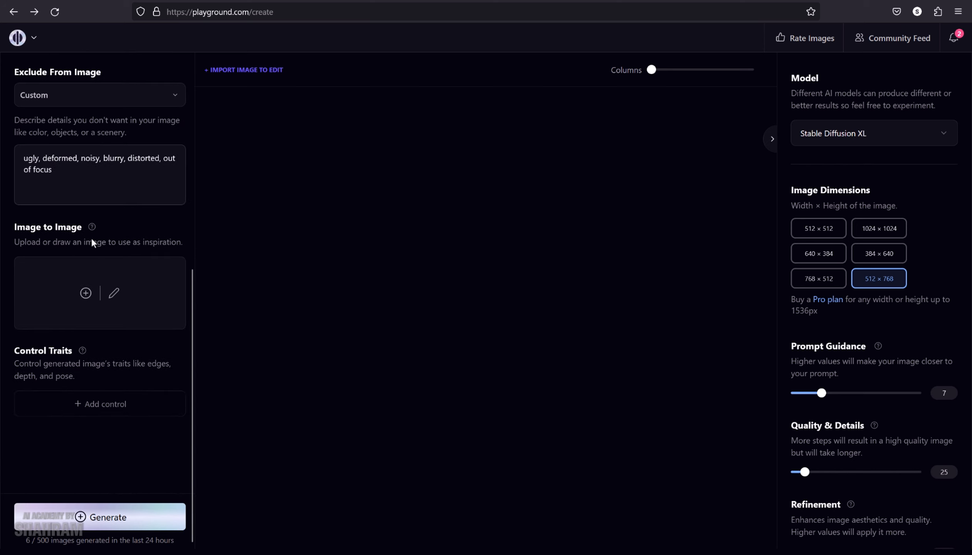
scroll(113, 244, up, 8)
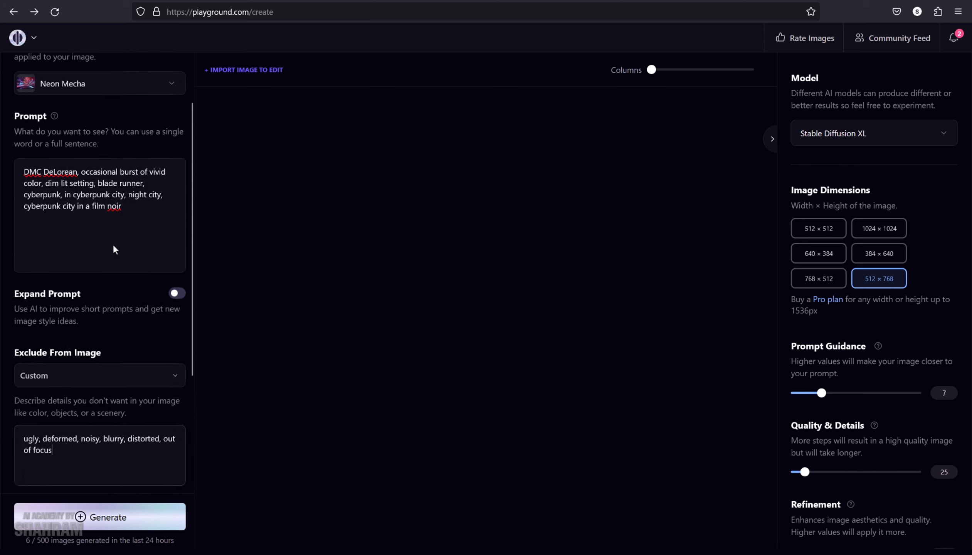
drag(142, 293, 6, 246)
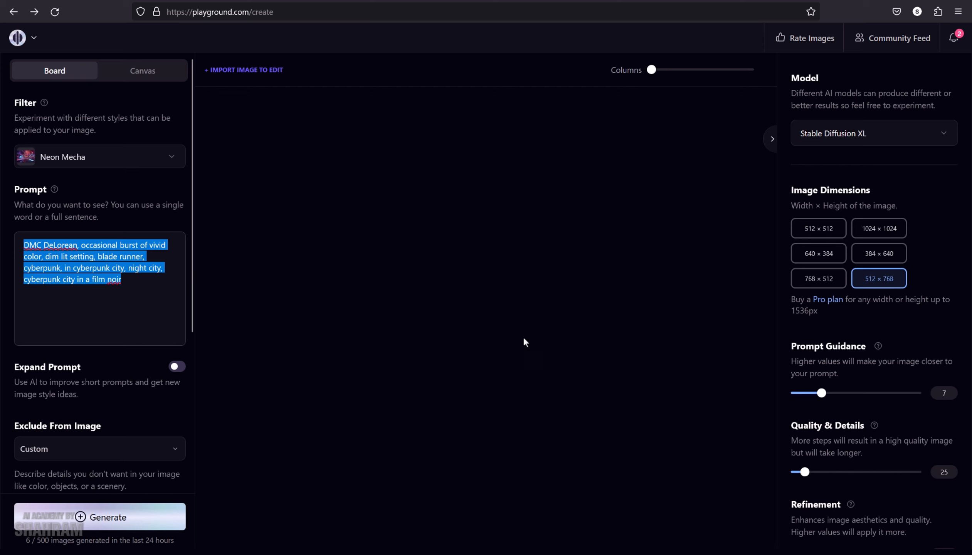
click(51, 297)
scroll(58, 314, down, 8)
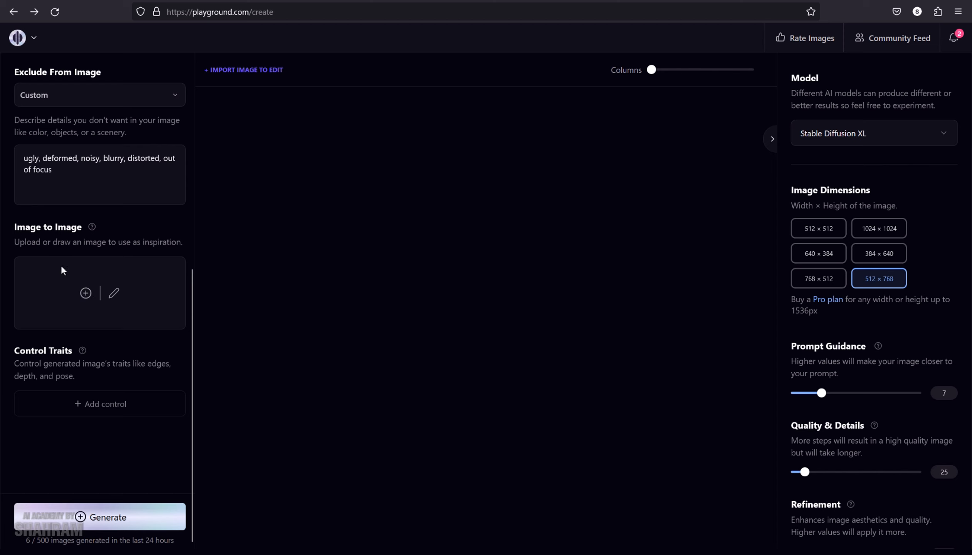
scroll(102, 310, up, 5)
scroll(66, 289, down, 5)
scroll(90, 301, up, 5)
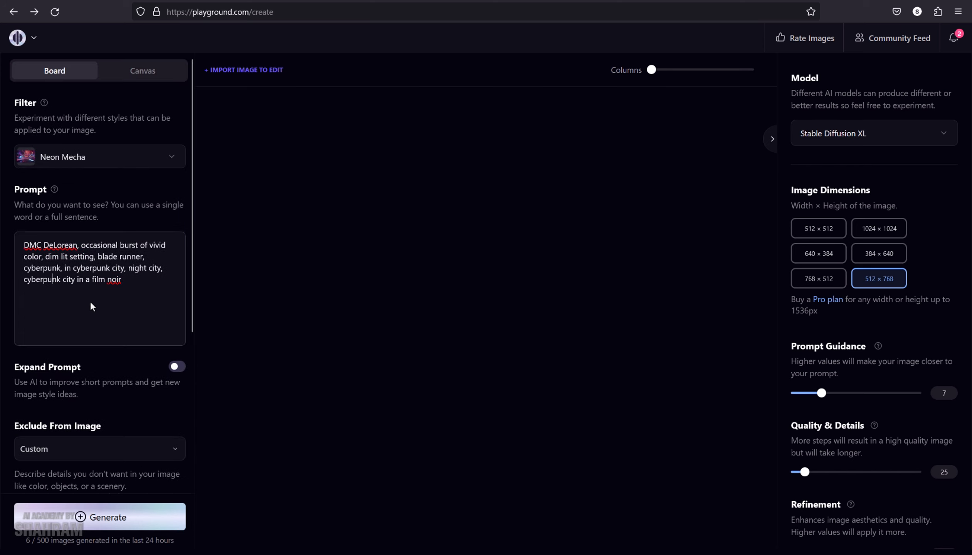
scroll(90, 307, down, 8)
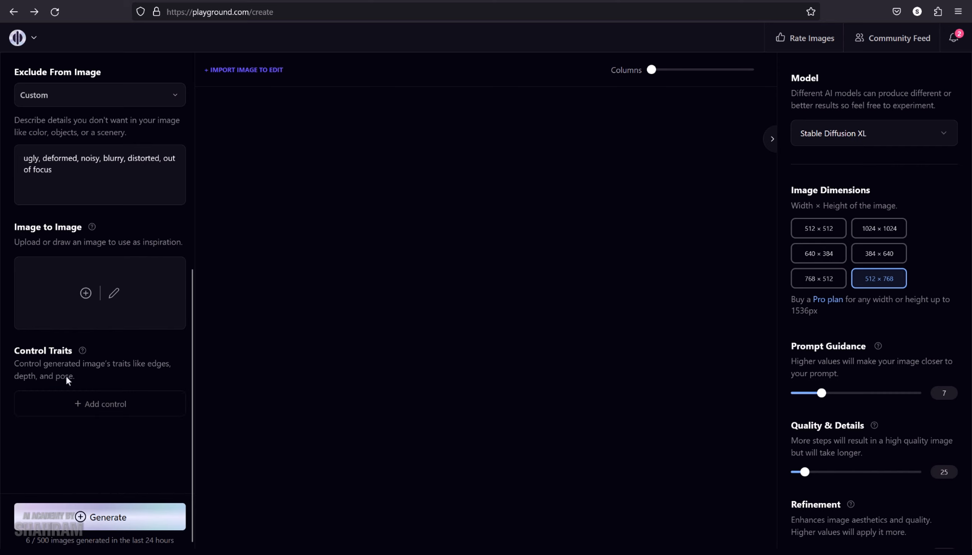
scroll(143, 432, up, 5)
scroll(133, 440, down, 5)
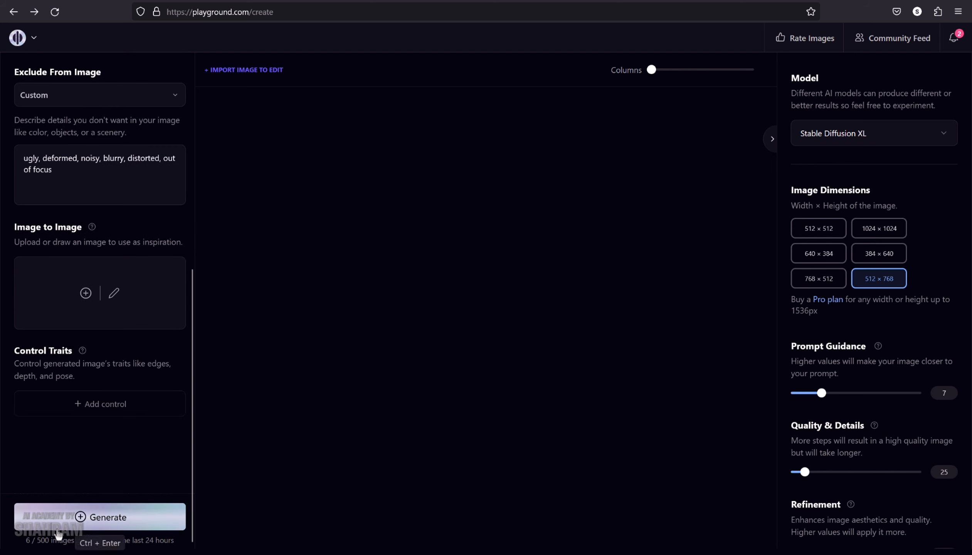
scroll(151, 321, up, 5)
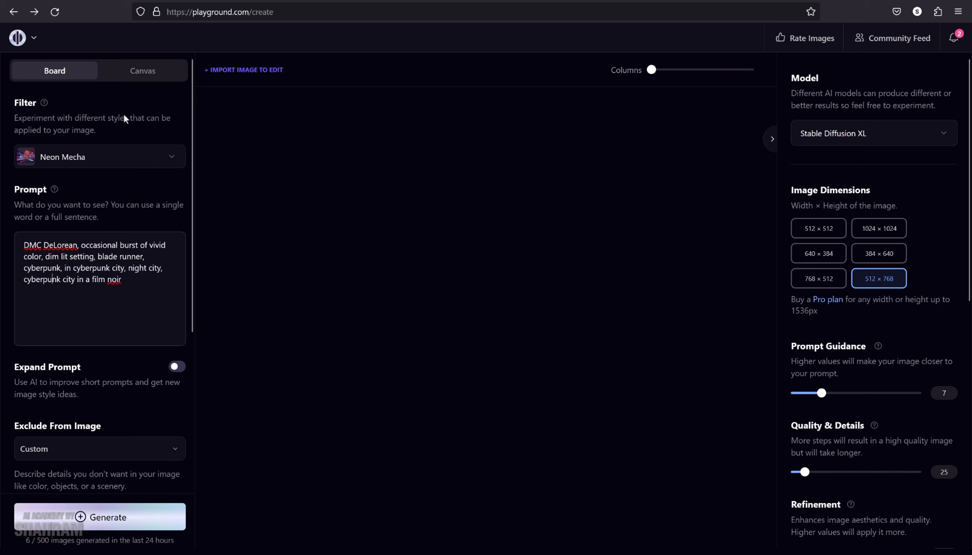
Step: View the available filter styles and the list of selectable models
click(38, 158)
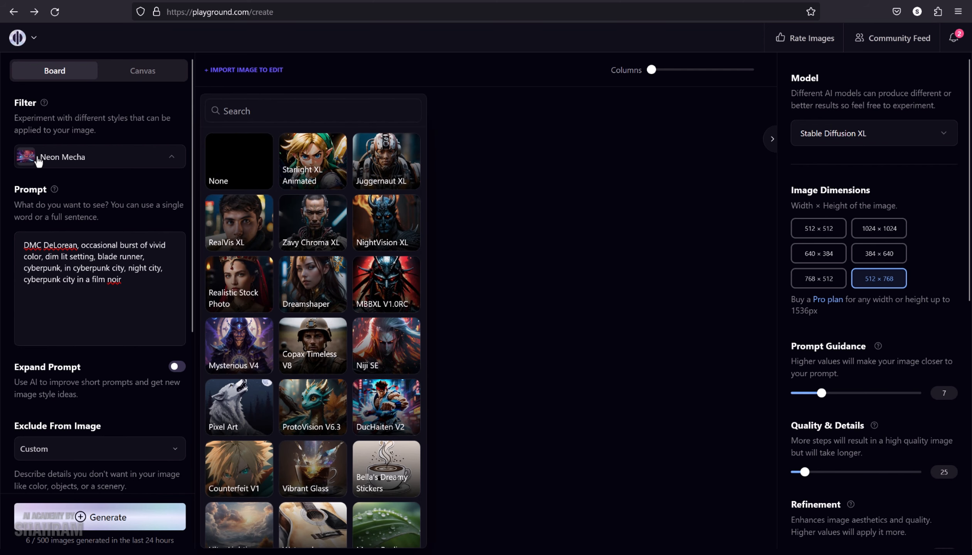
click(38, 158)
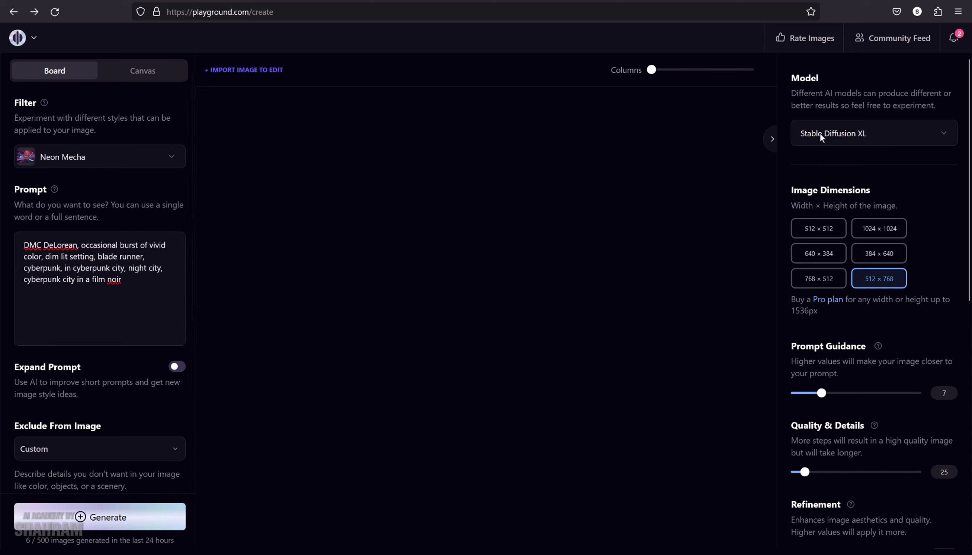
click(853, 133)
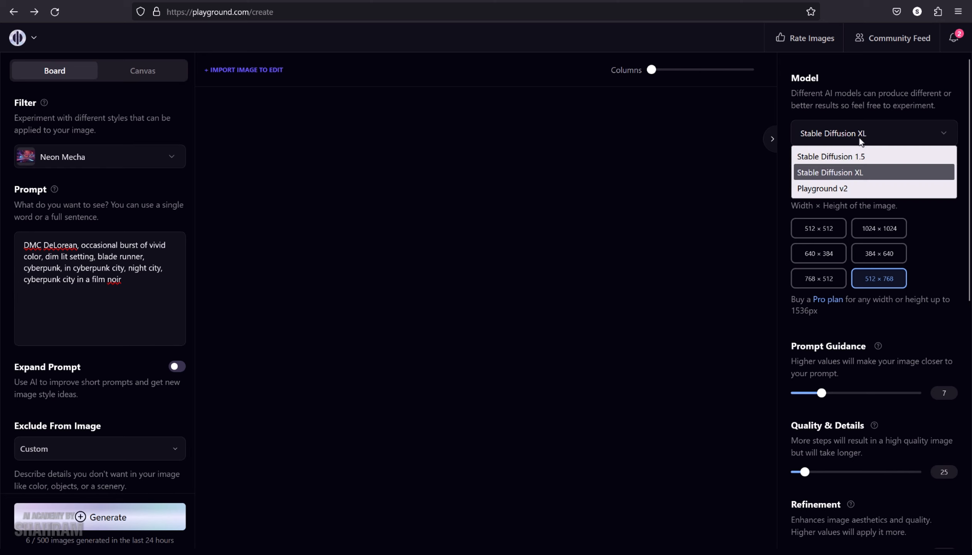
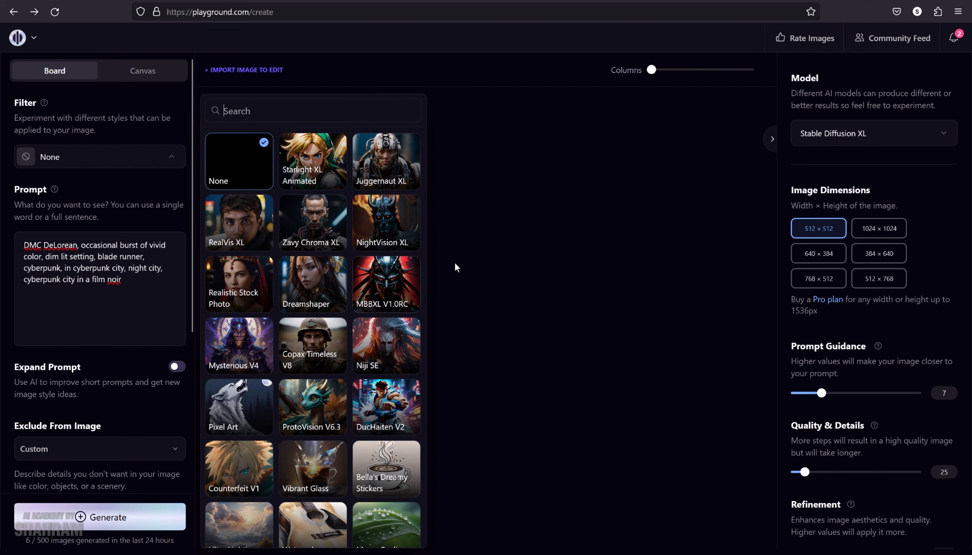
Step: Change the generation model to Playground v2 and look over its settings
click(839, 133)
click(850, 190)
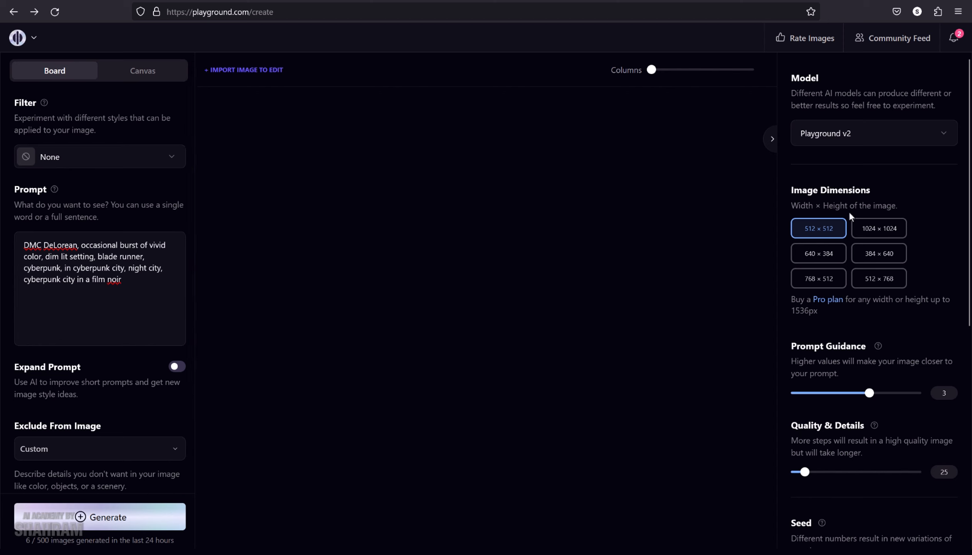
scroll(849, 213, down, 10)
scroll(904, 219, up, 10)
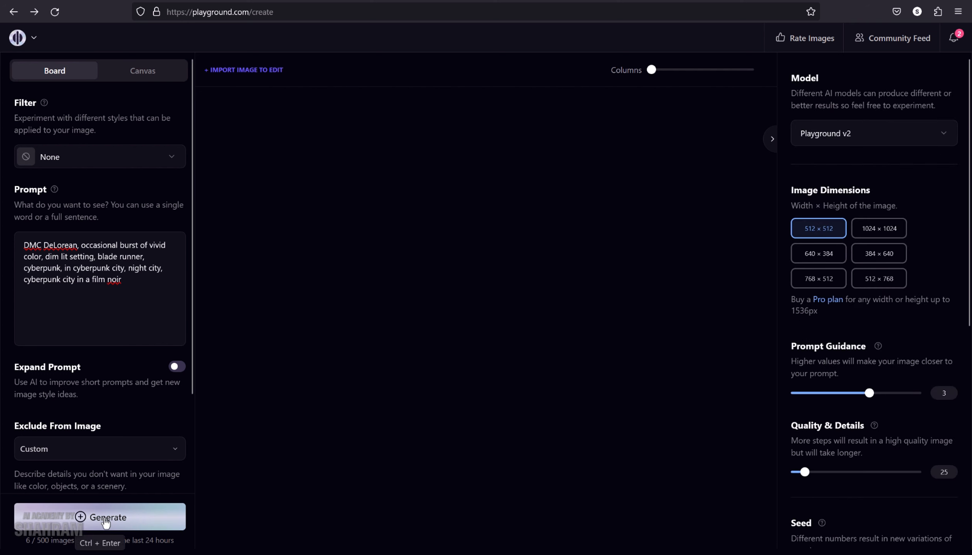
Step: Generate the image from the current DMC DeLorean cyberpunk prompt
scroll(98, 348, down, 5)
scroll(101, 332, up, 5)
click(123, 513)
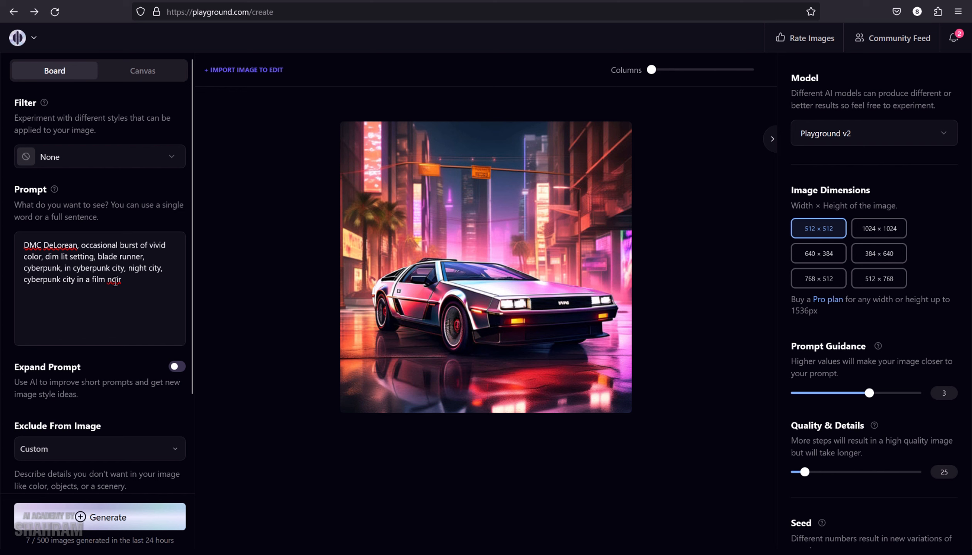
Step: Turn off seed randomization so a fixed seed is used, and generate an image from the DeLorean prompt
scroll(85, 269, down, 5)
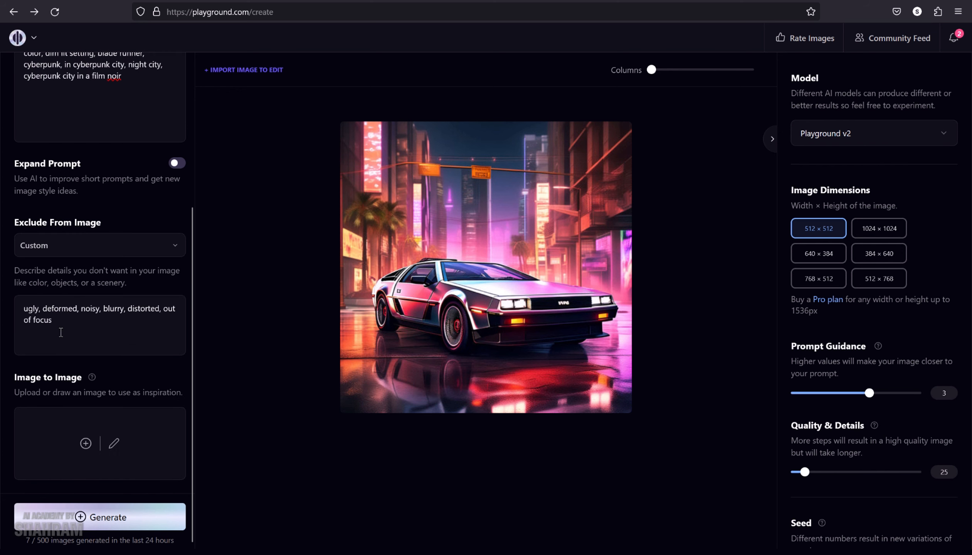
scroll(85, 333, up, 5)
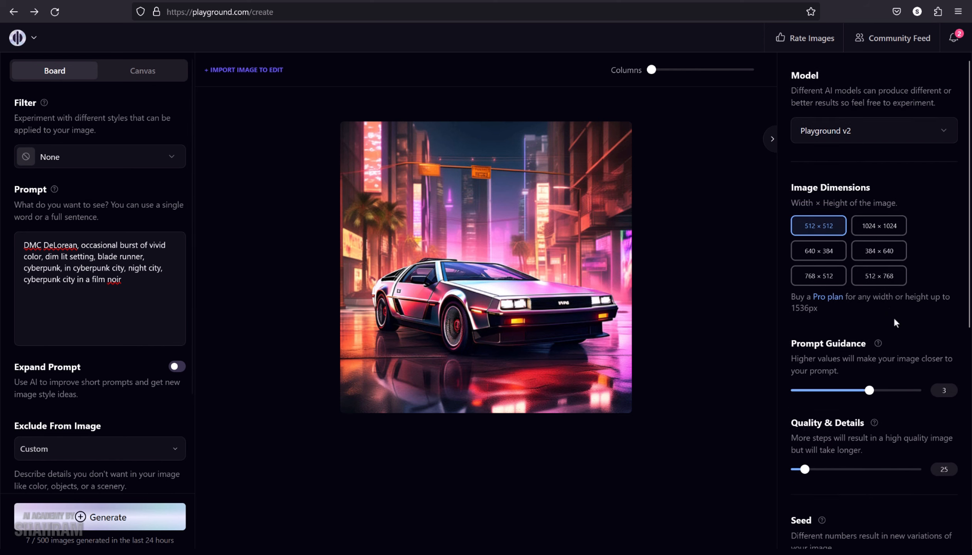
scroll(870, 397, down, 5)
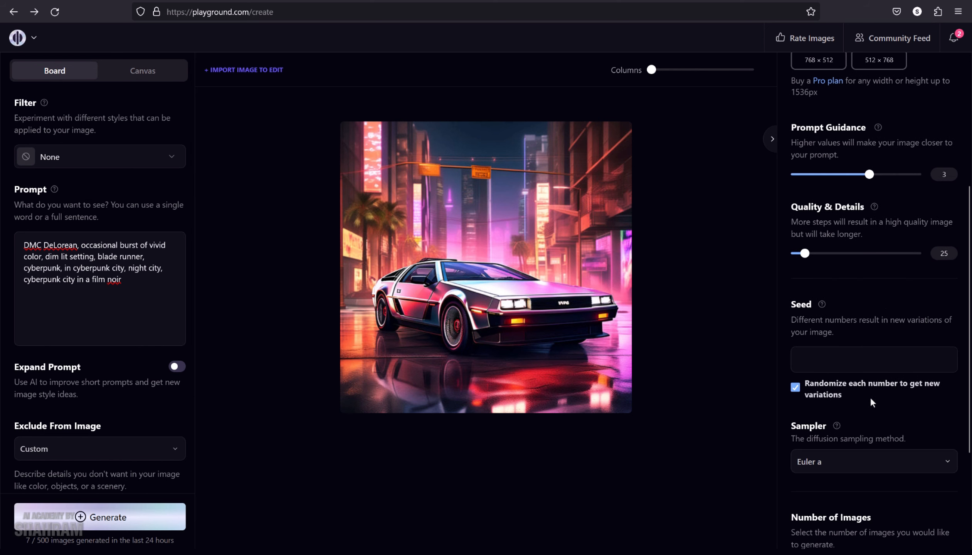
click(796, 387)
double_click(839, 360)
click(847, 363)
click(67, 518)
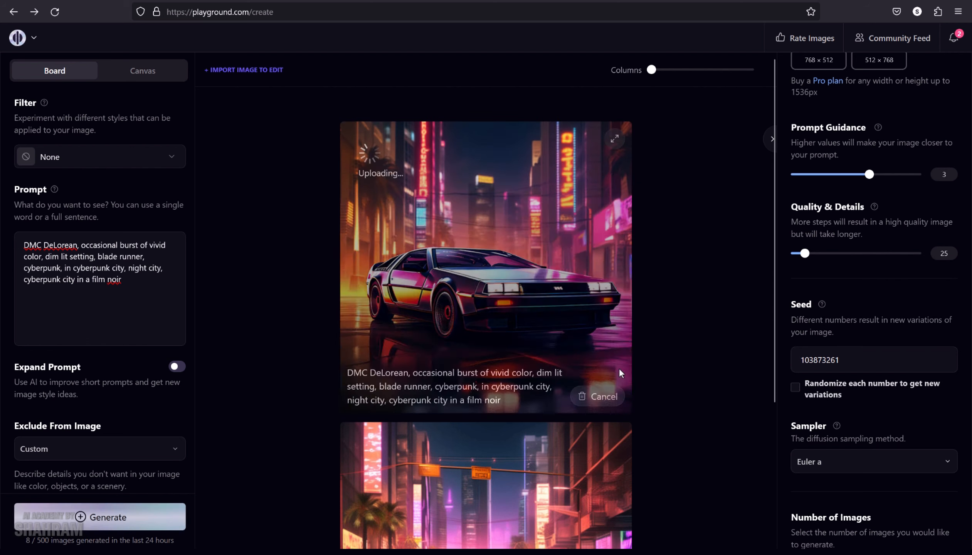
Step: Turn seed randomization back on and generate another variation of the DeLorean image
scroll(692, 360, down, 5)
drag(775, 323, 778, 259)
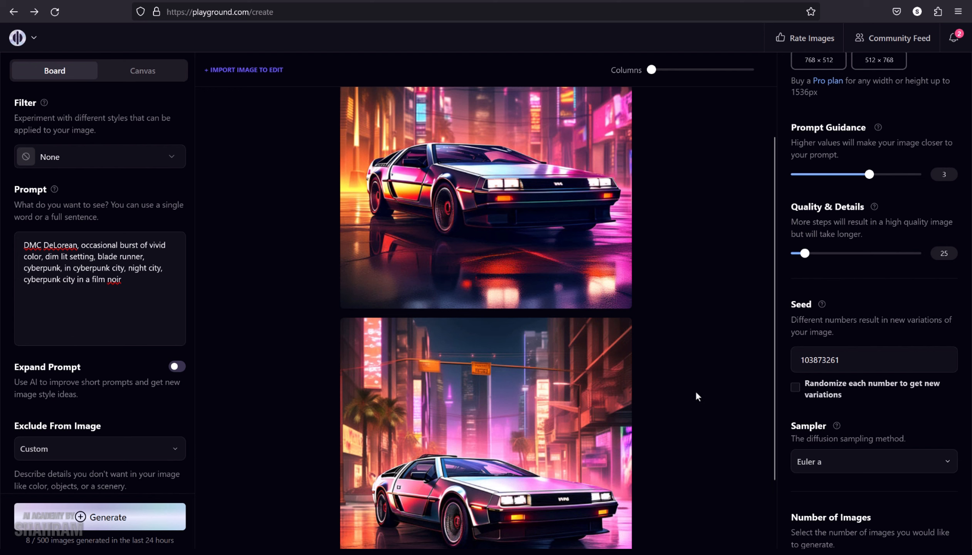
scroll(698, 361, down, 5)
scroll(725, 336, up, 3)
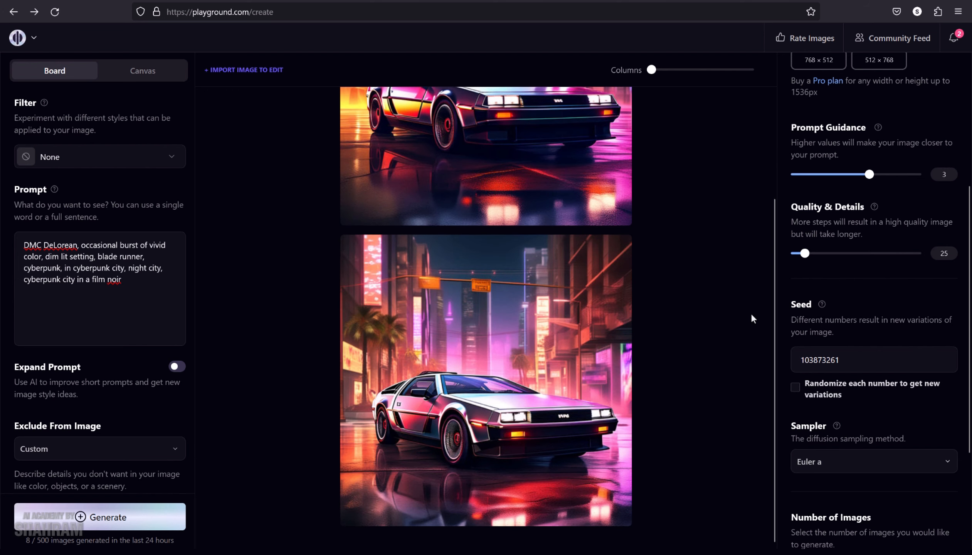
click(795, 388)
scroll(772, 396, up, 5)
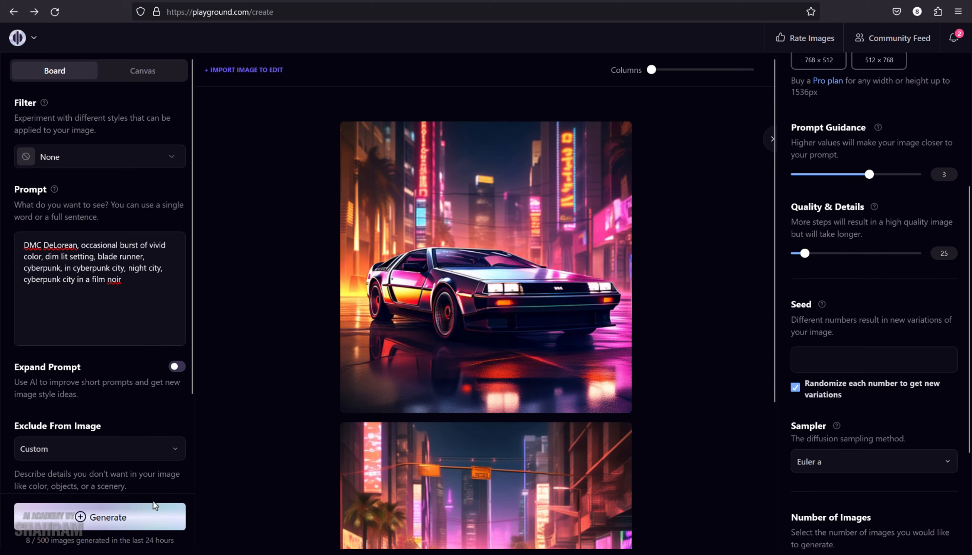
click(100, 518)
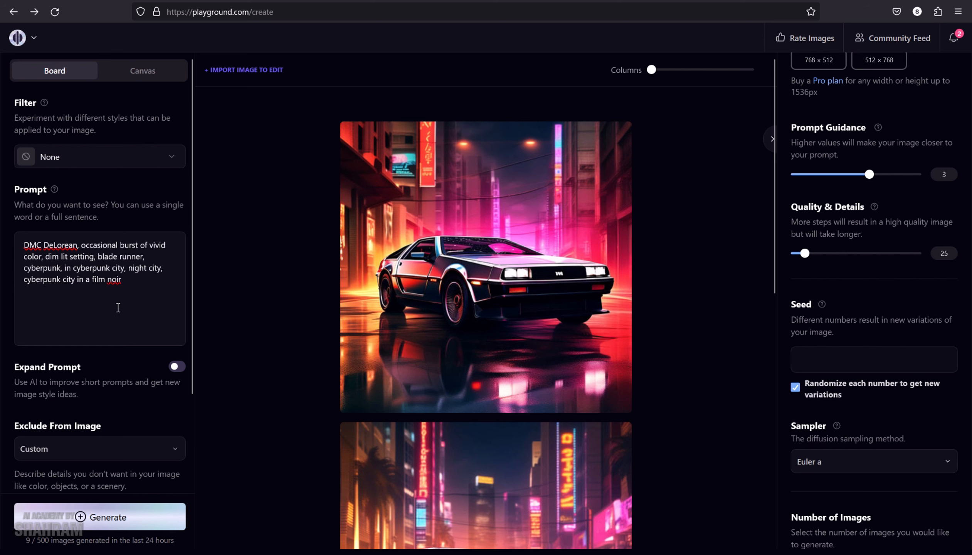
Step: Add "pink color light" to the end of the exclusion text and generate an image
click(129, 289)
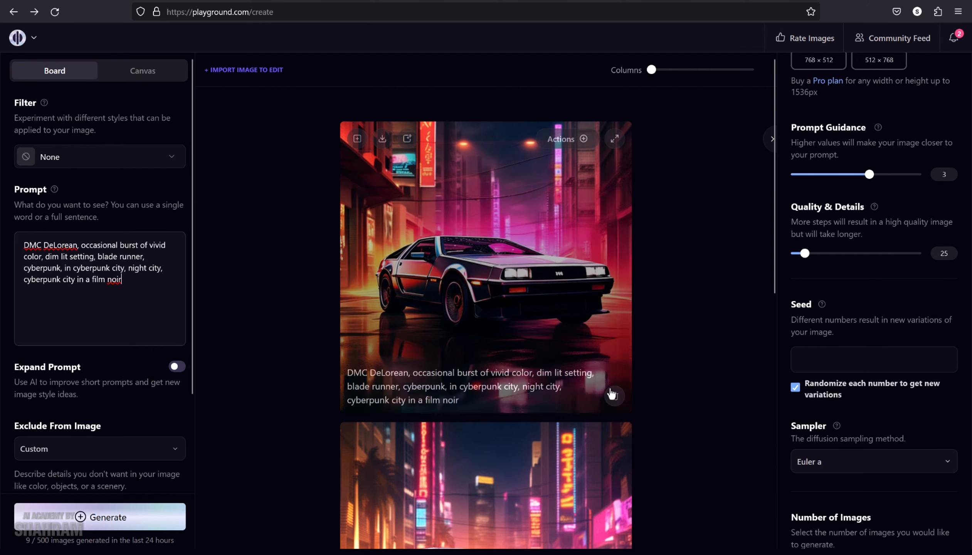
scroll(635, 354, down, 4)
scroll(567, 458, up, 4)
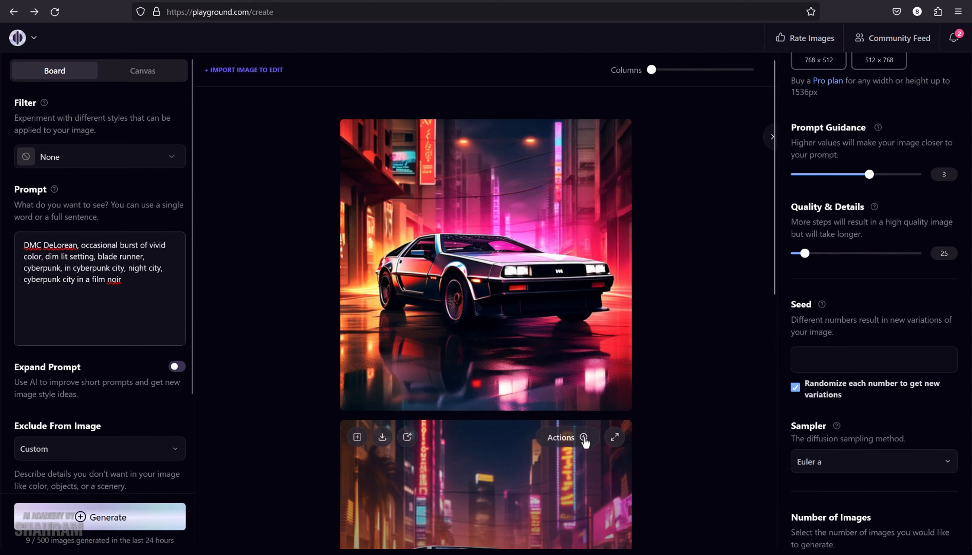
scroll(102, 333, down, 5)
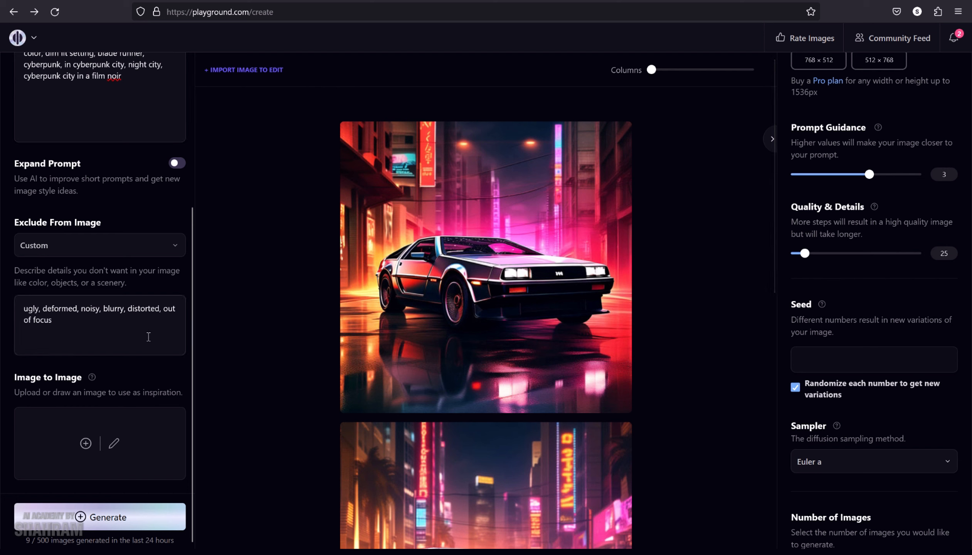
text(, )
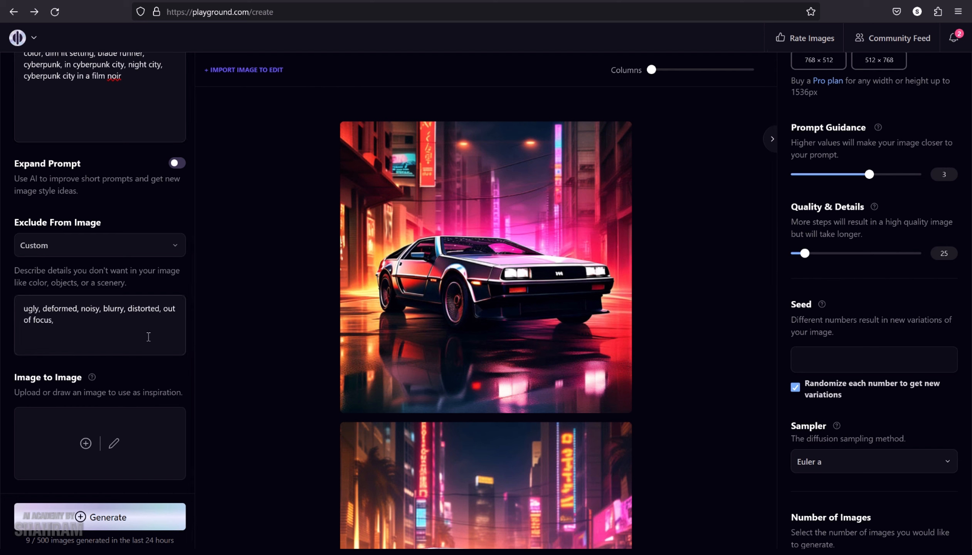
text(pink colo)
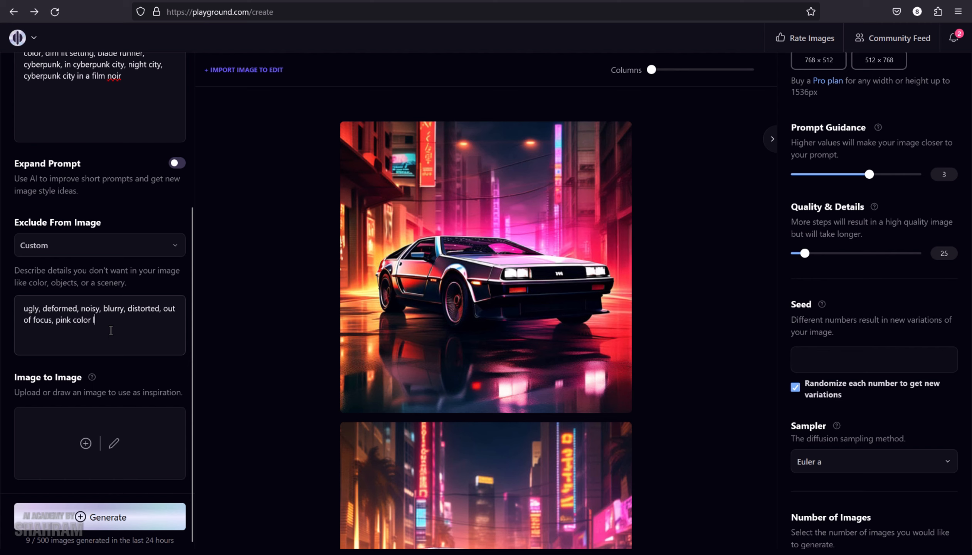
text(r light)
click(62, 518)
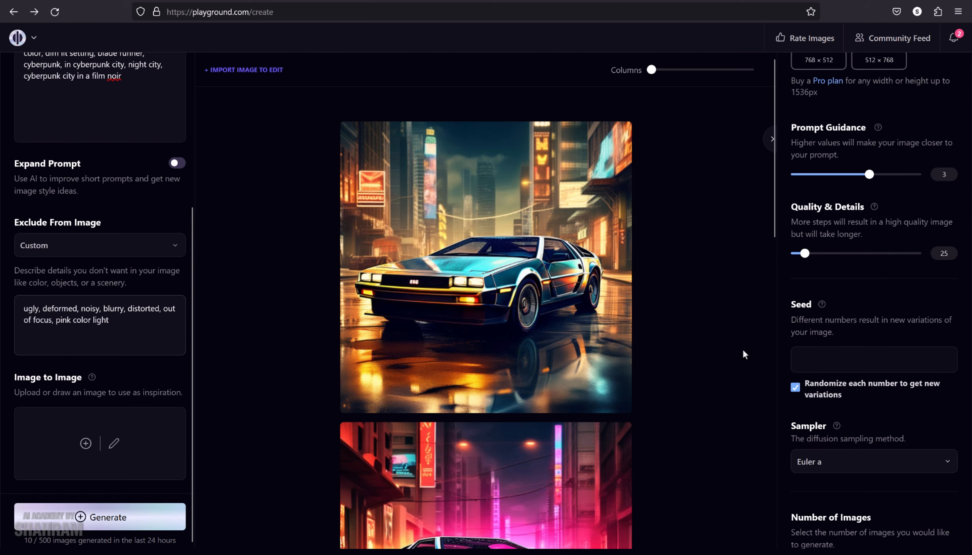
Step: Compare the generated images and remove "pink color light" from the exclusion text
scroll(670, 343, down, 10)
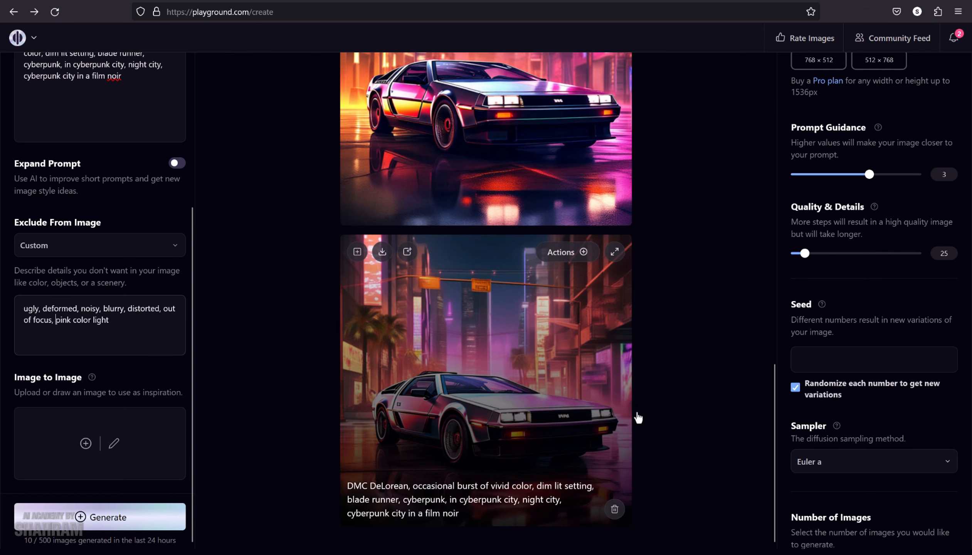
scroll(666, 286, down, 3)
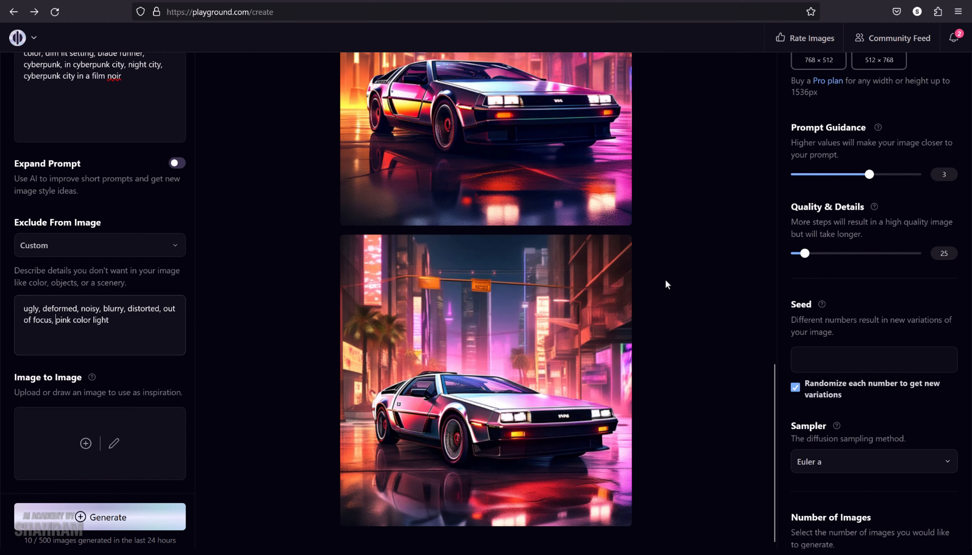
scroll(666, 281, up, 15)
scroll(665, 281, up, 5)
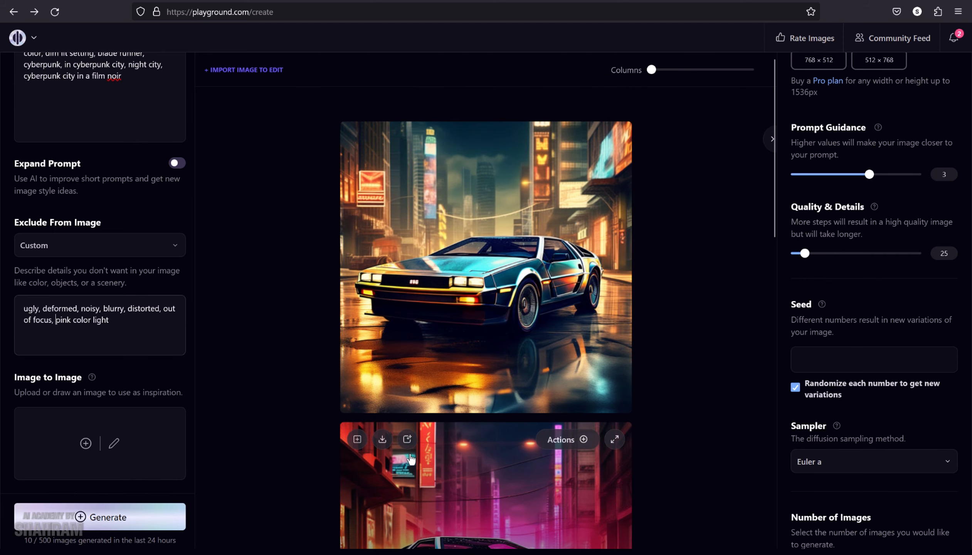
drag(58, 329, 129, 324)
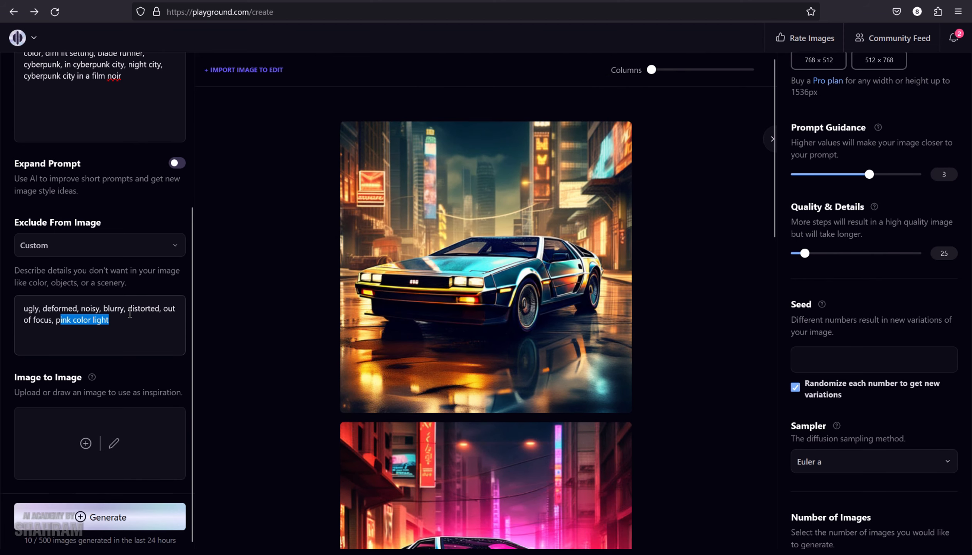
key(BackSpace)
key(BackSpace)
key(BackSpace)
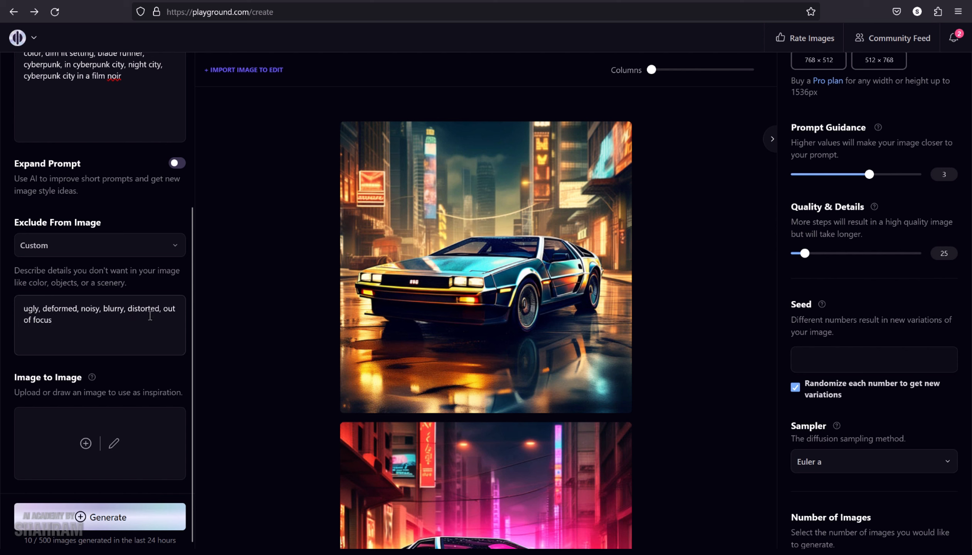
Step: Generate a new image with the exclusion text "ugly, deformed, noisy, blurry, distorted, out of focus"
scroll(123, 253, up, 5)
click(134, 285)
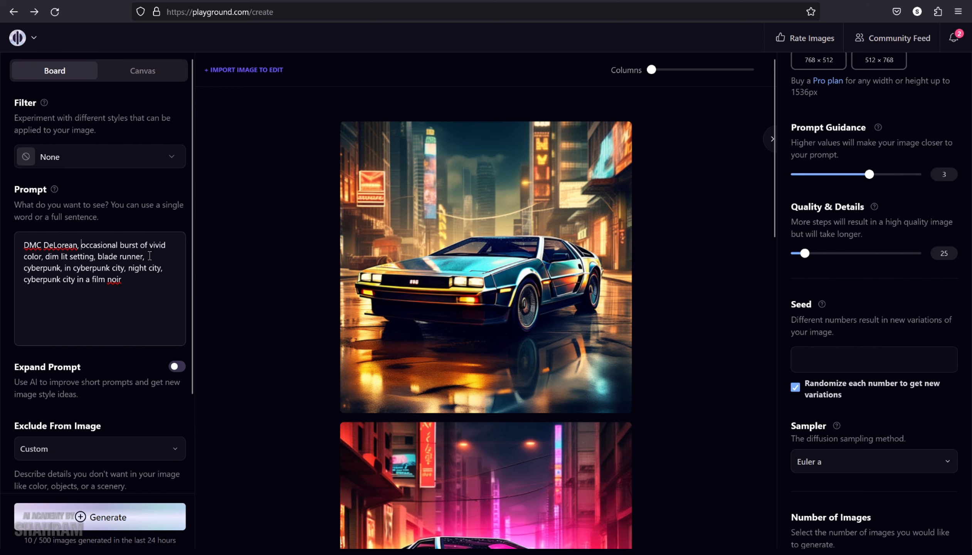
scroll(124, 350, down, 5)
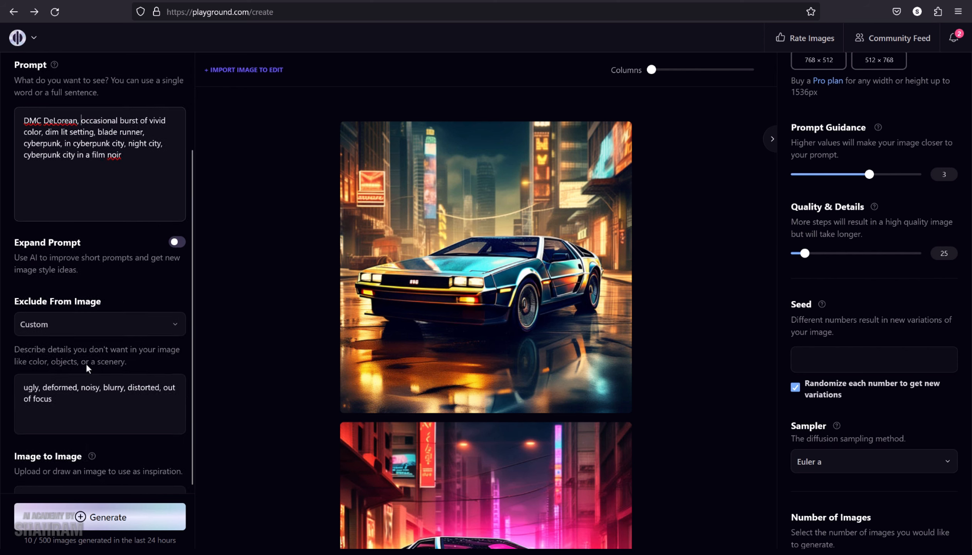
scroll(104, 339, up, 5)
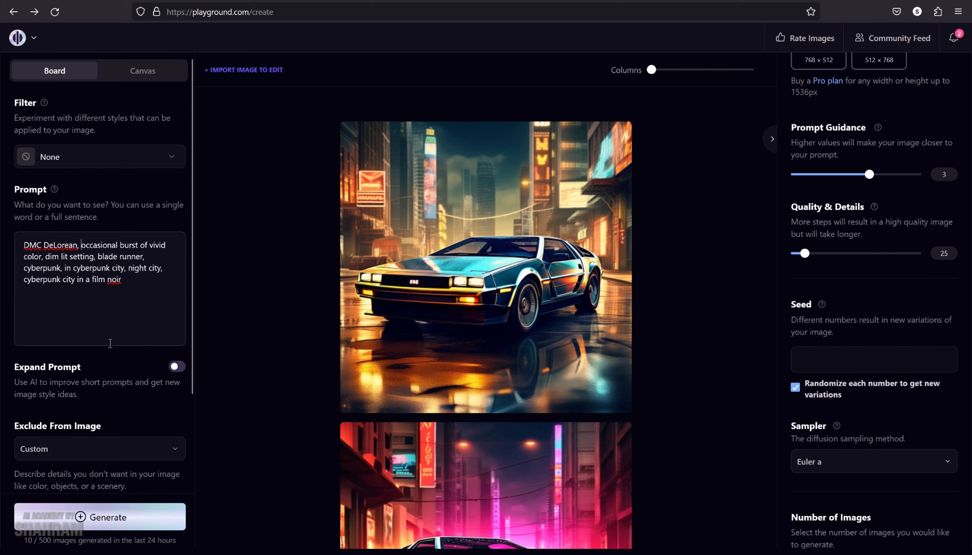
click(82, 516)
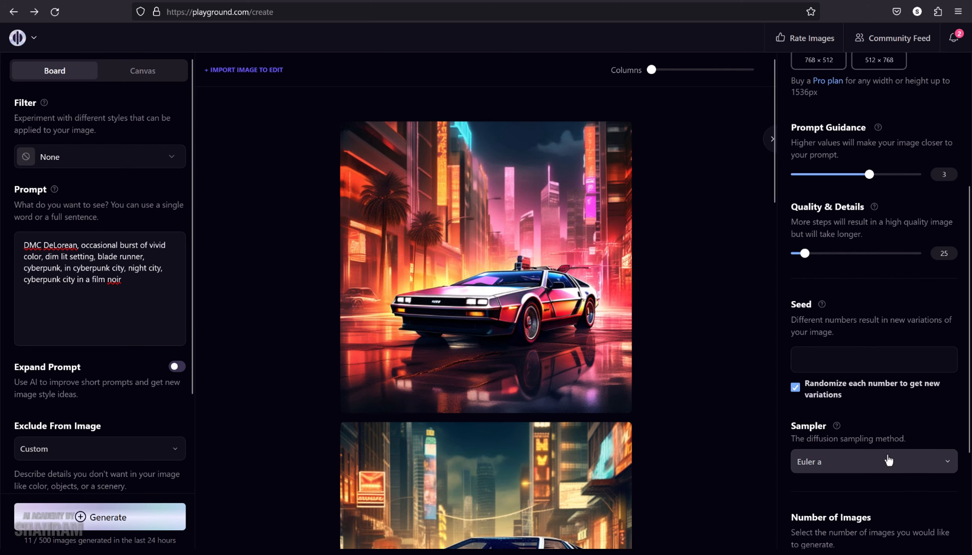
Step: Insert "back side," after "DMC DeLorean," in the prompt and generate the image
scroll(616, 339, down, 4)
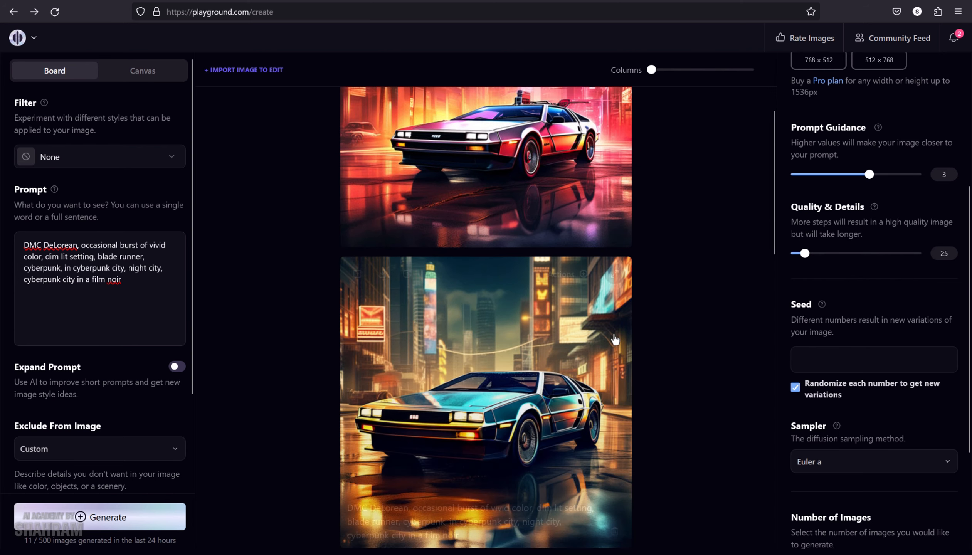
scroll(615, 340, down, 10)
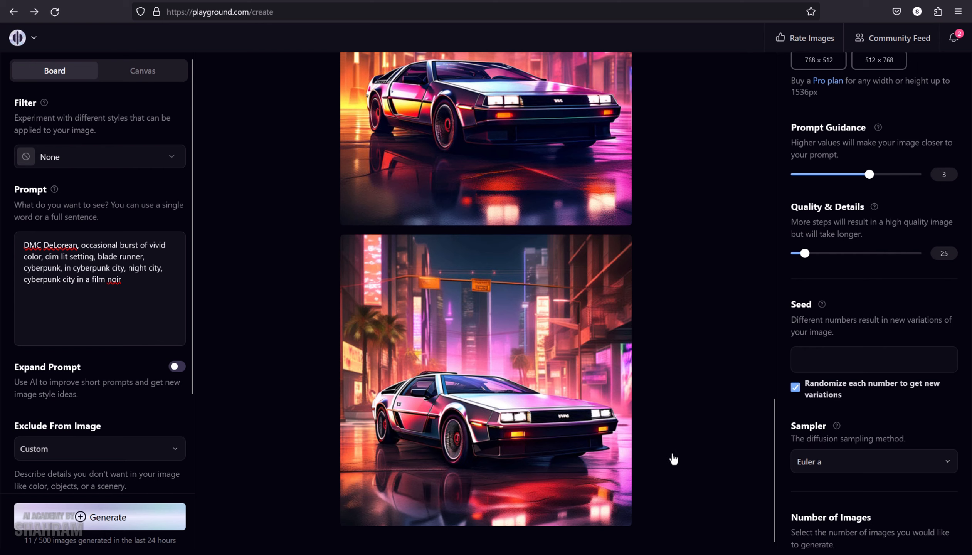
scroll(641, 460, up, 5)
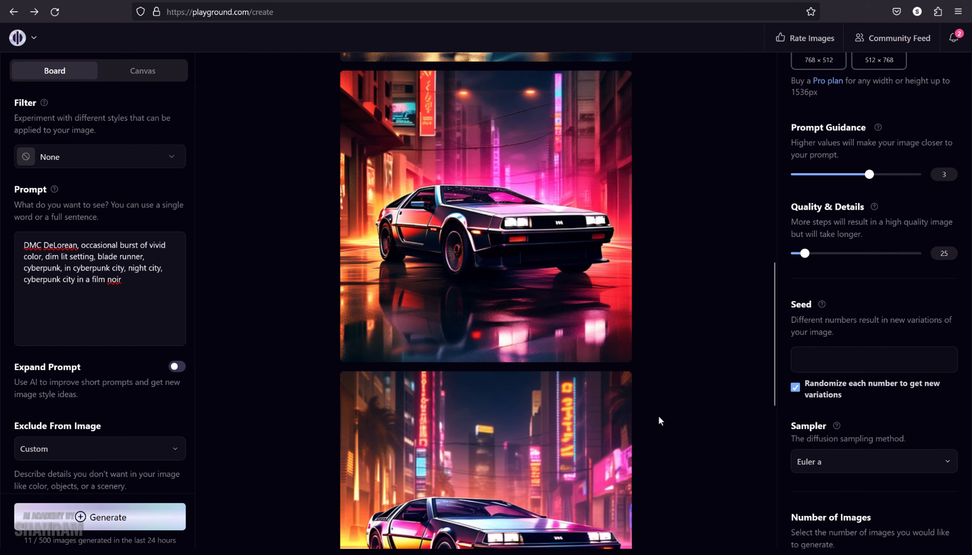
scroll(659, 416, up, 10)
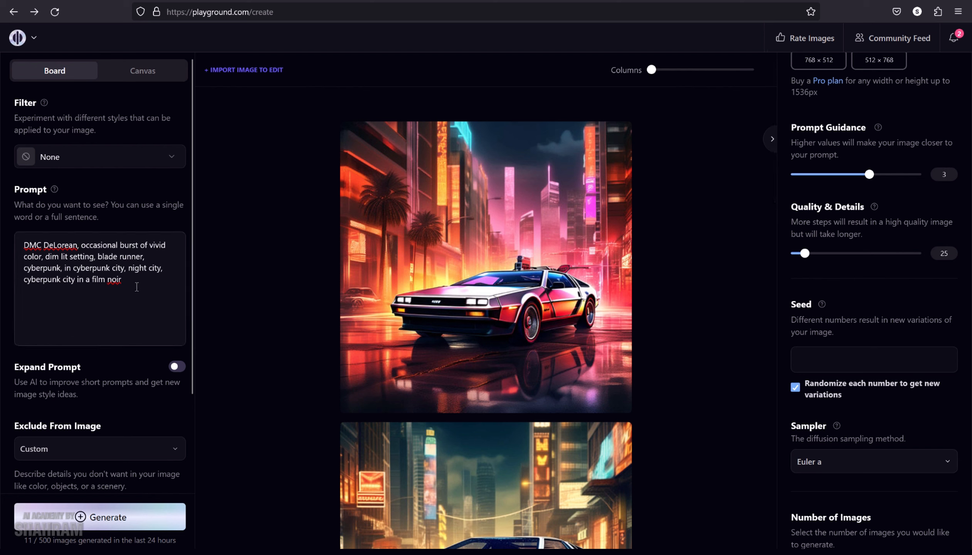
text(back)
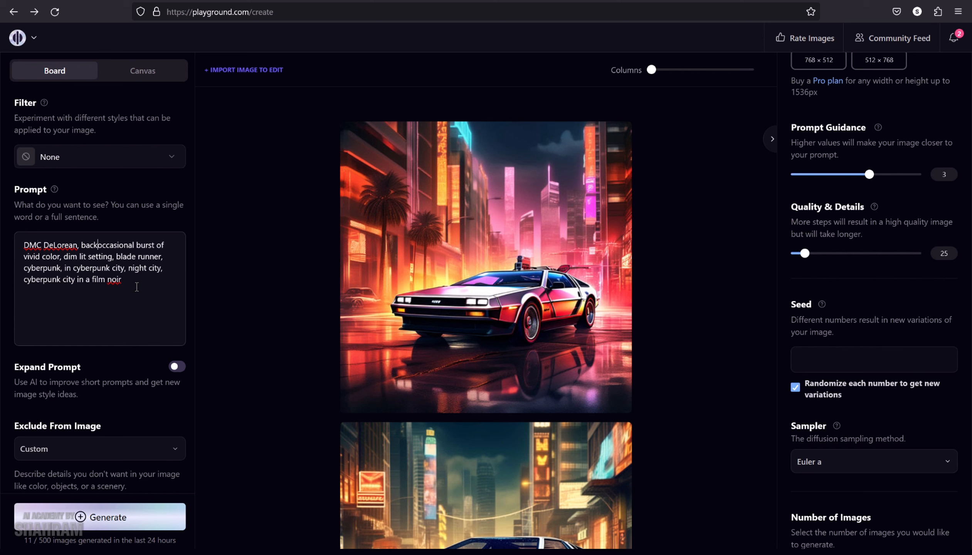
text( side,)
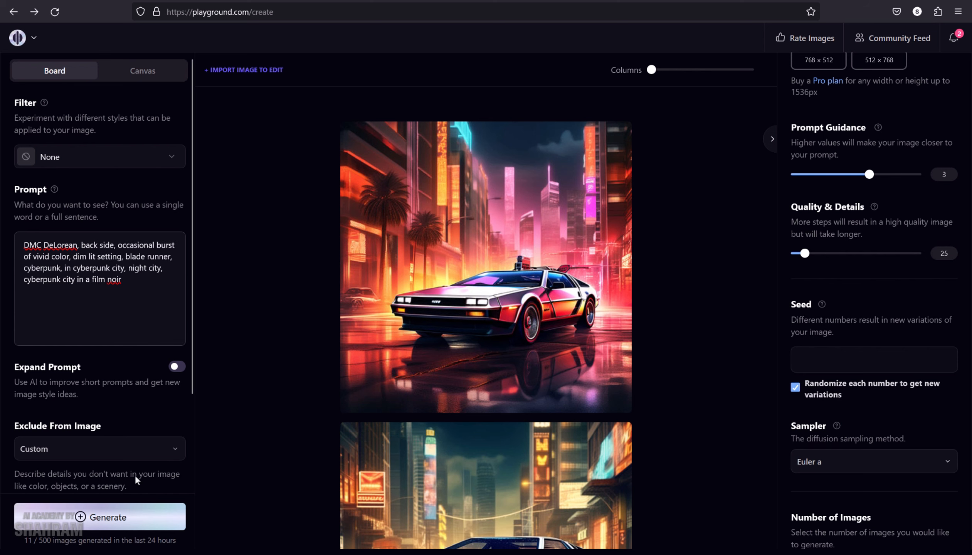
click(115, 515)
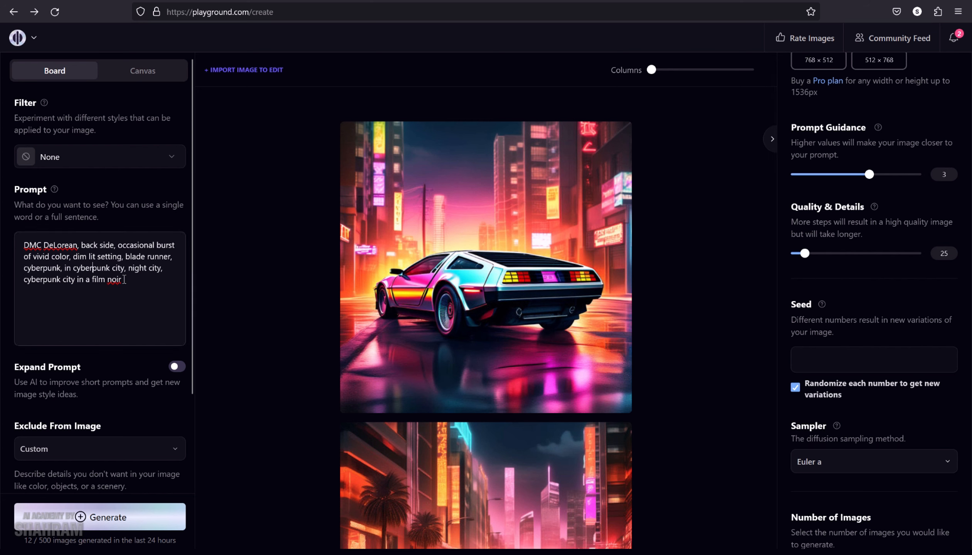
Step: Examine the newest image against the "back side" wording in the prompt and the exclusion text
mouse_move(618, 294)
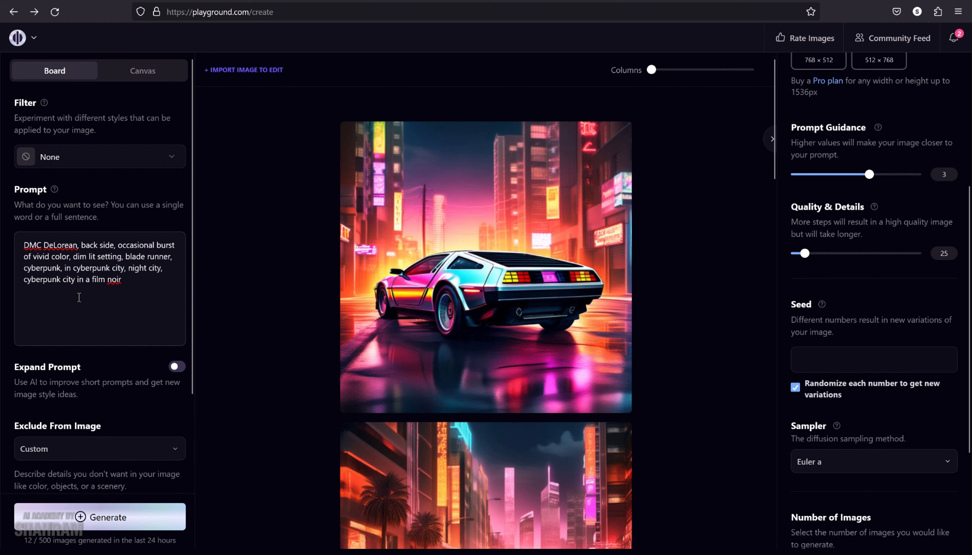
drag(80, 245, 114, 245)
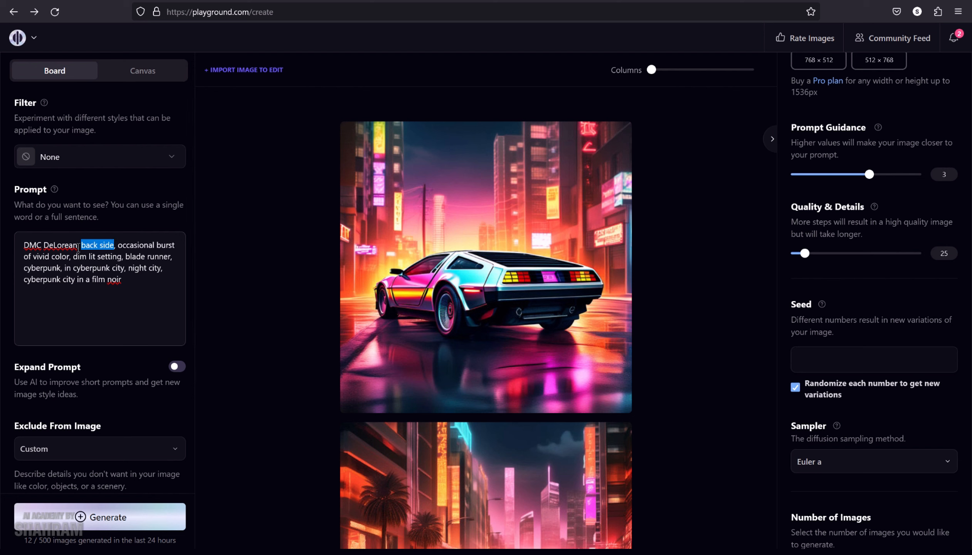
scroll(78, 246, down, 5)
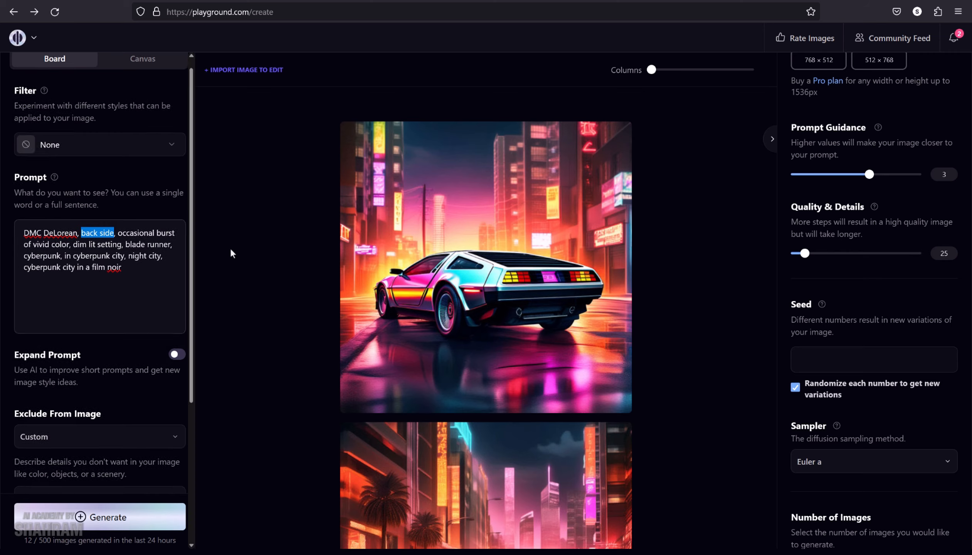
scroll(601, 386, down, 10)
scroll(586, 443, up, 2)
scroll(586, 443, up, 10)
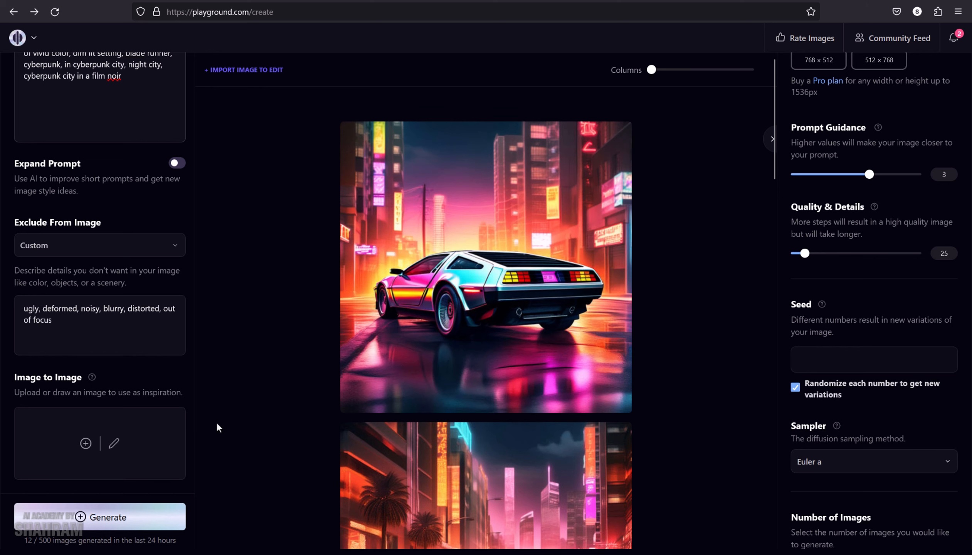
scroll(166, 247, up, 5)
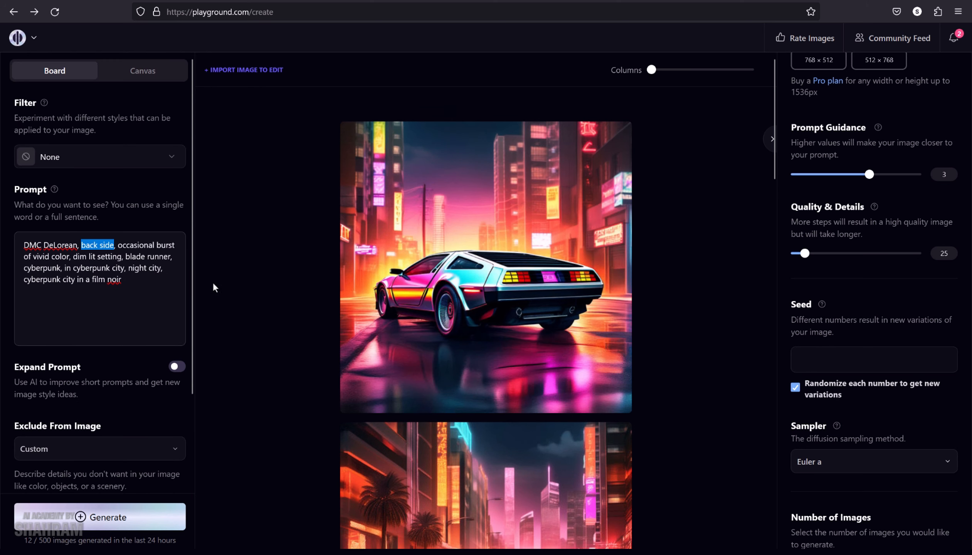
Step: Generate another image from the same "back side" prompt and look over the result
click(120, 278)
key(ctrl+Return)
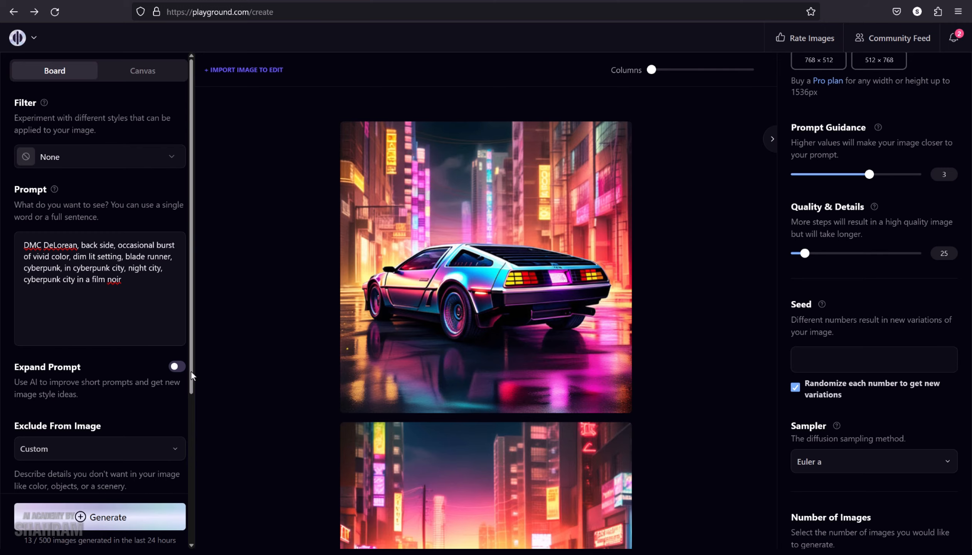
scroll(639, 383, down, 5)
scroll(532, 408, up, 5)
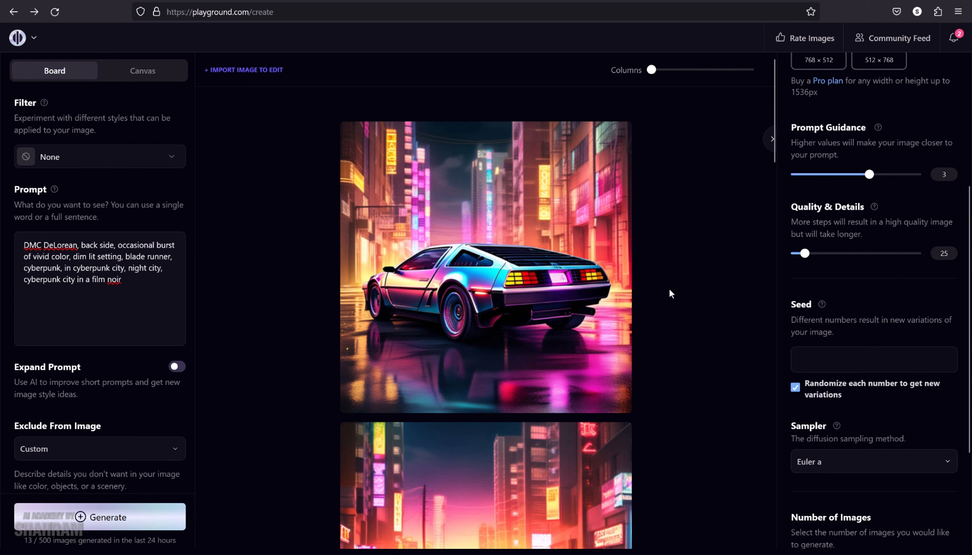
Step: Set the image dimensions to 512 × 768, append ", centered" to the prompt and generate the image
scroll(902, 223, up, 5)
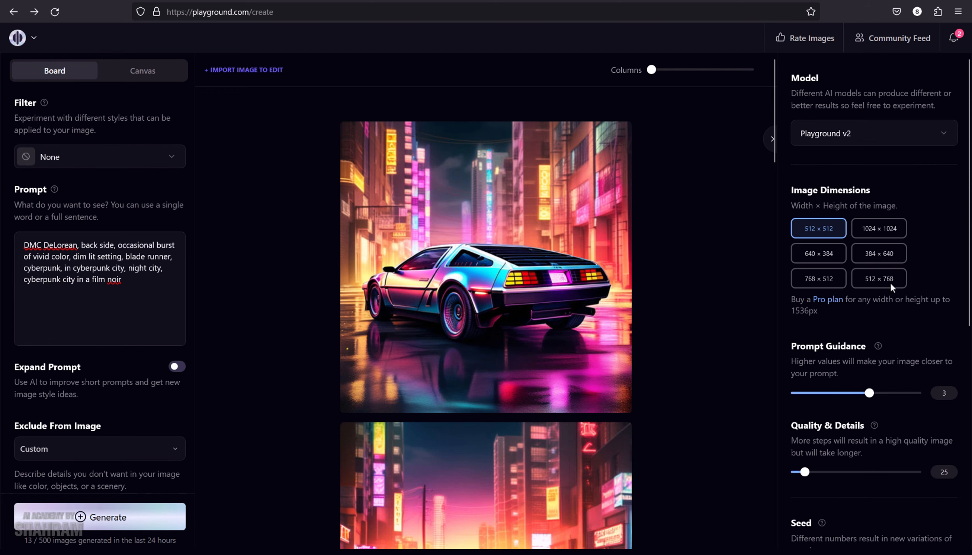
click(870, 281)
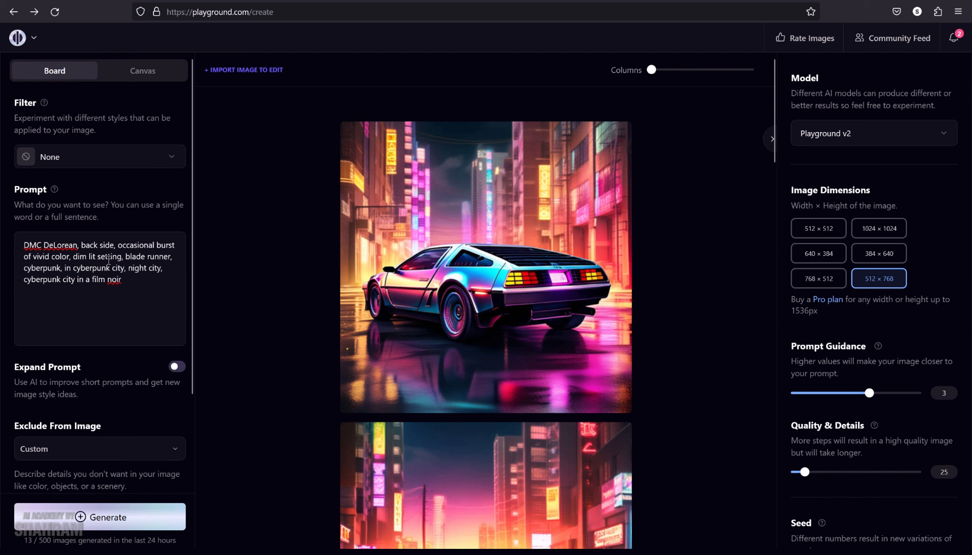
double_click(97, 244)
click(114, 247)
text(ntered)
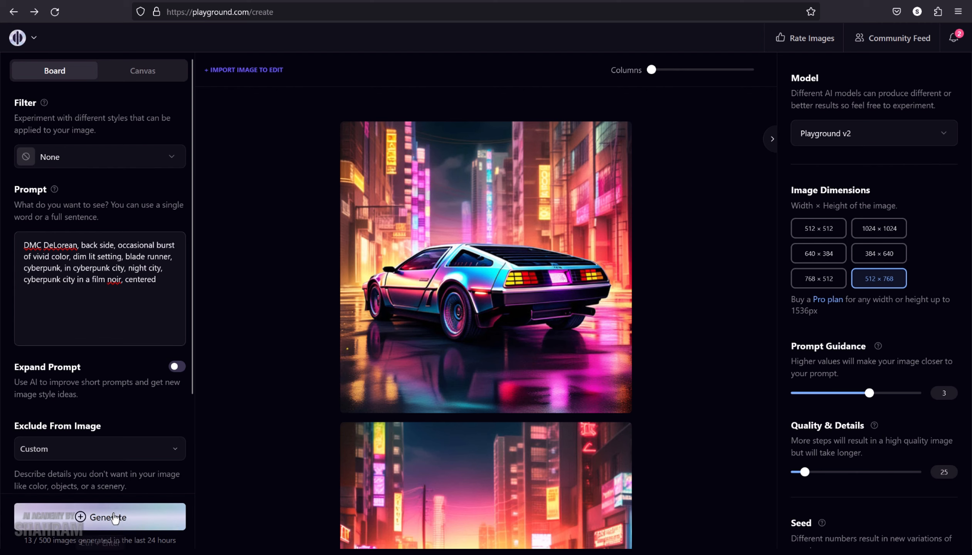
click(88, 517)
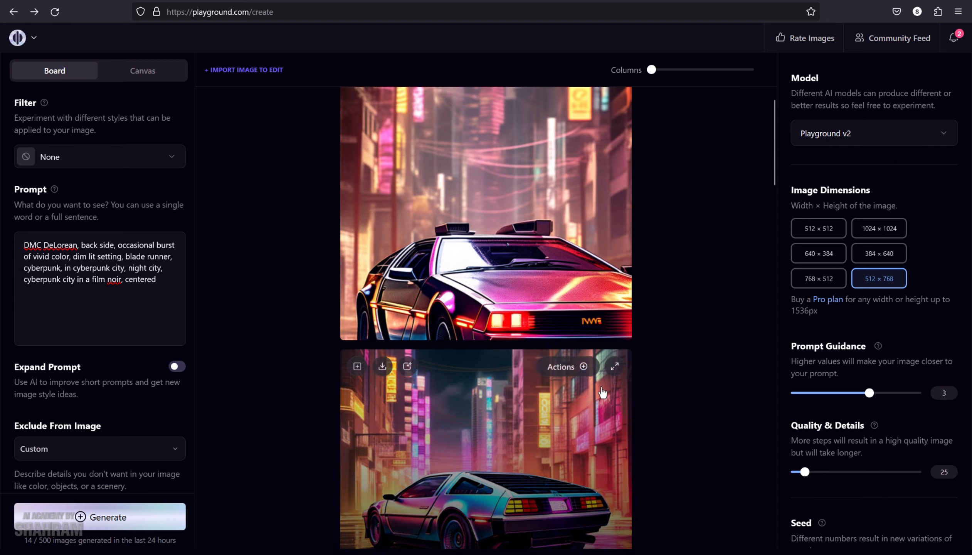
Step: Examine the new portrait image's framing of the car and compare it with the previous image
scroll(603, 393, up, 5)
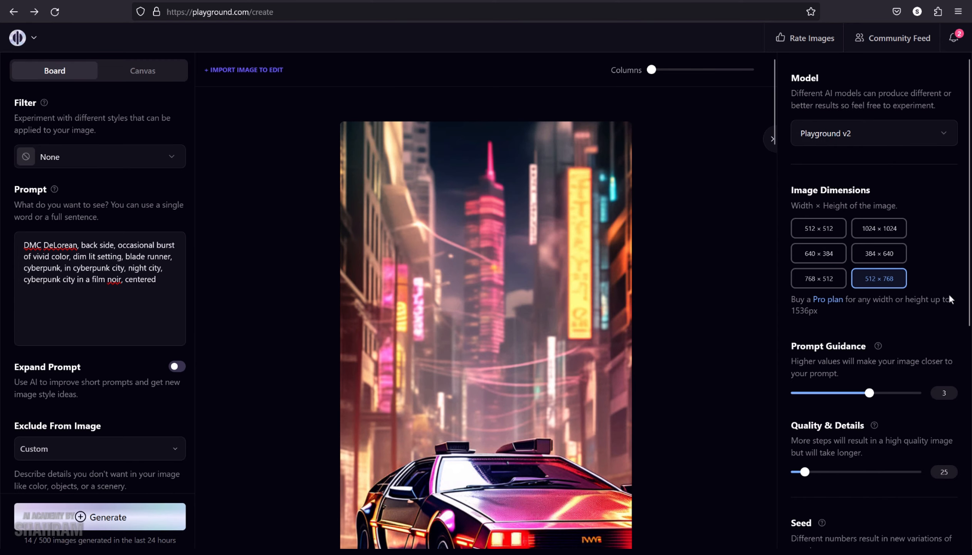
scroll(466, 401, down, 5)
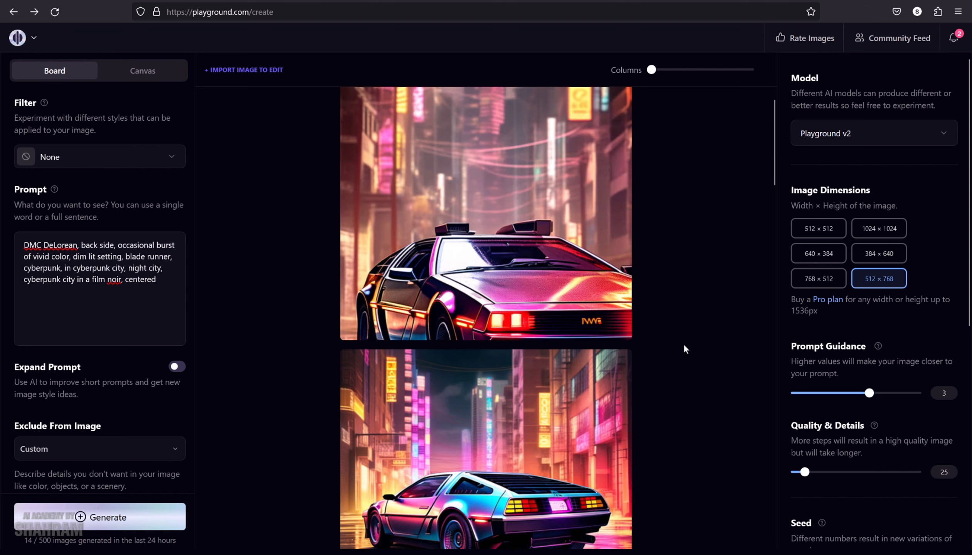
scroll(684, 349, up, 5)
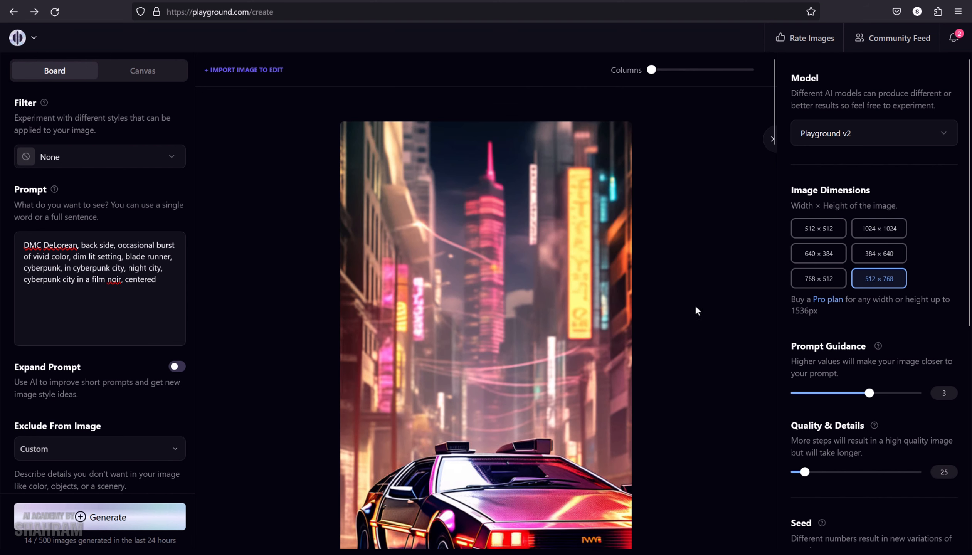
scroll(520, 300, down, 5)
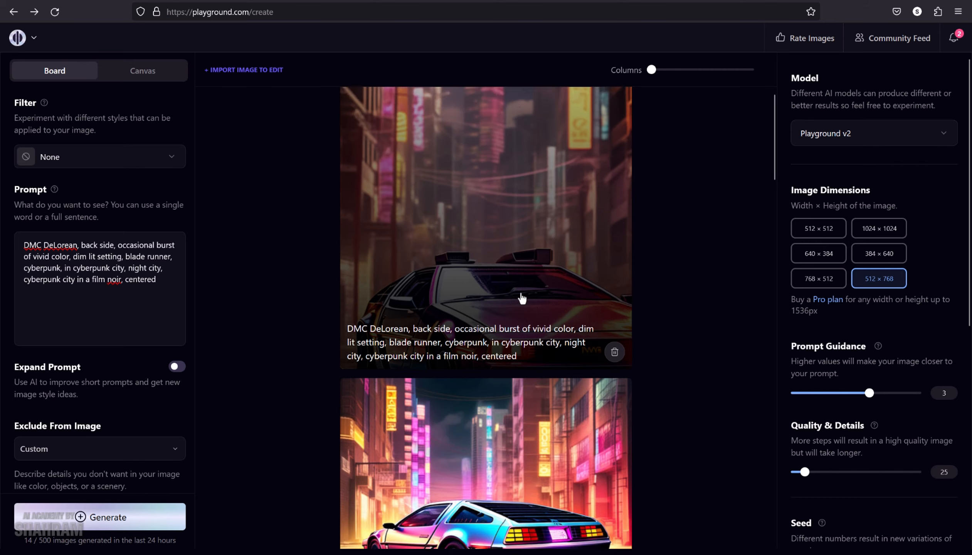
scroll(727, 358, up, 5)
scroll(673, 375, down, 5)
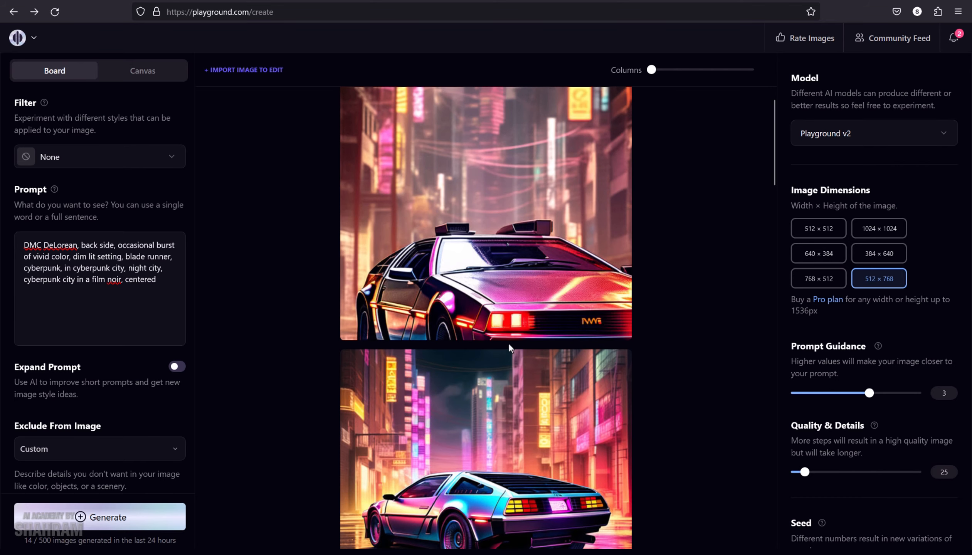
scroll(671, 396, up, 5)
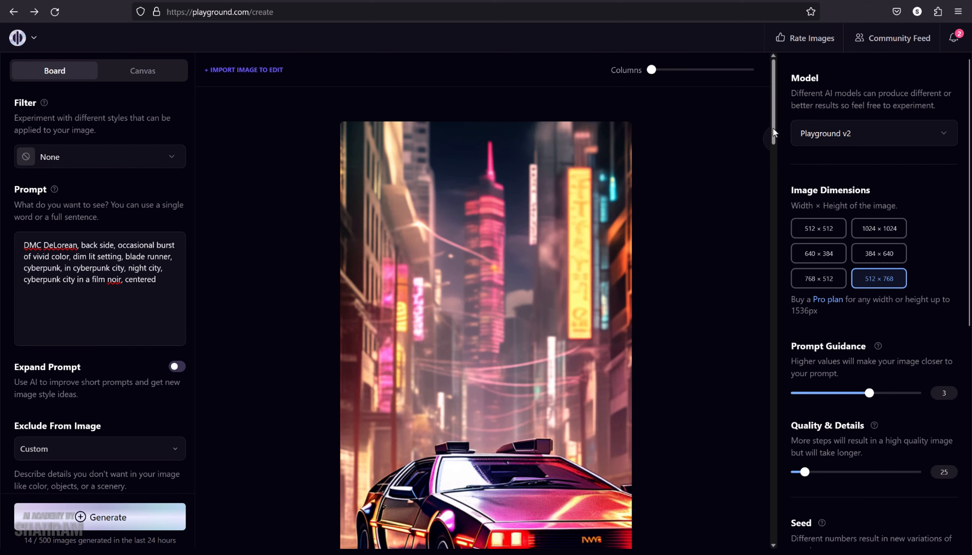
drag(773, 129, 771, 143)
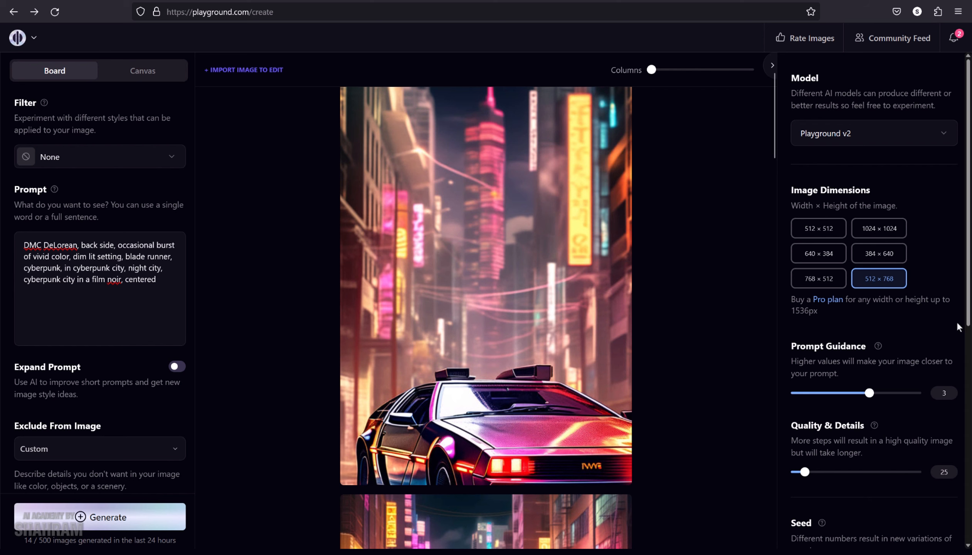
Step: Generate an image from the same prompt at 512 × 512 and return to Playground to view the result
click(833, 228)
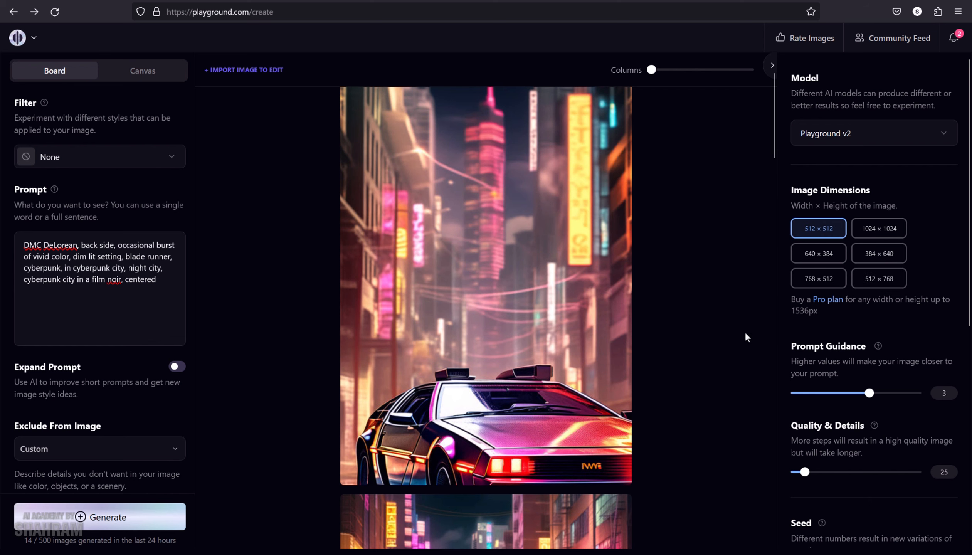
click(97, 519)
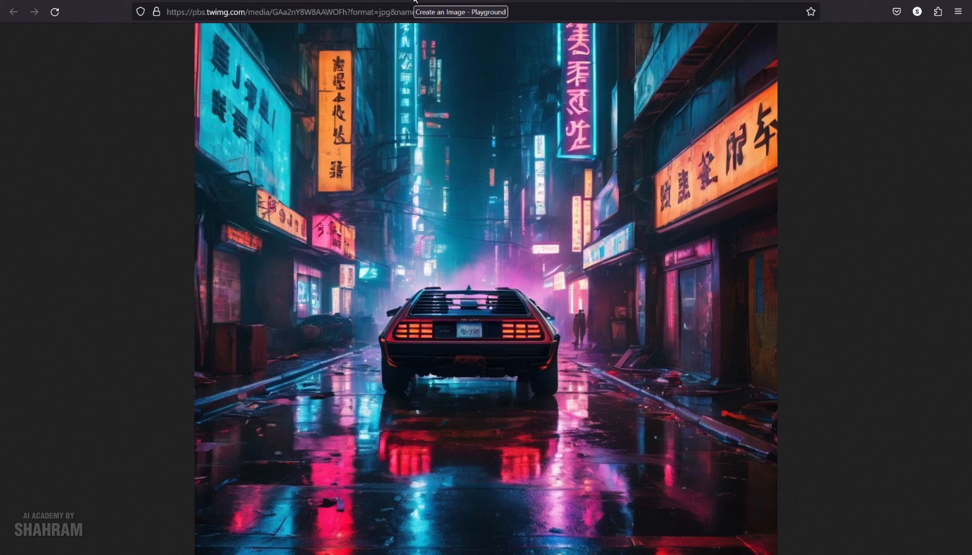
click(415, 1)
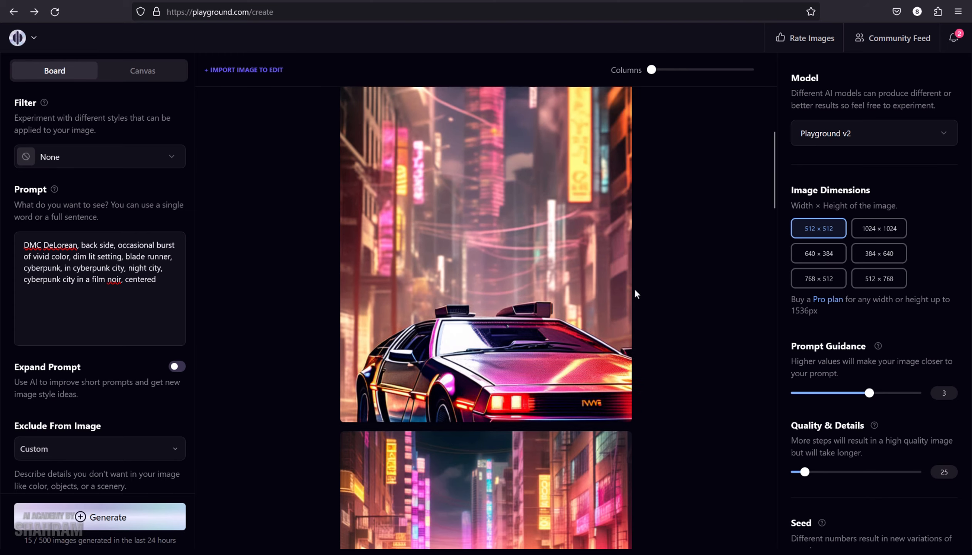
scroll(620, 291, up, 1)
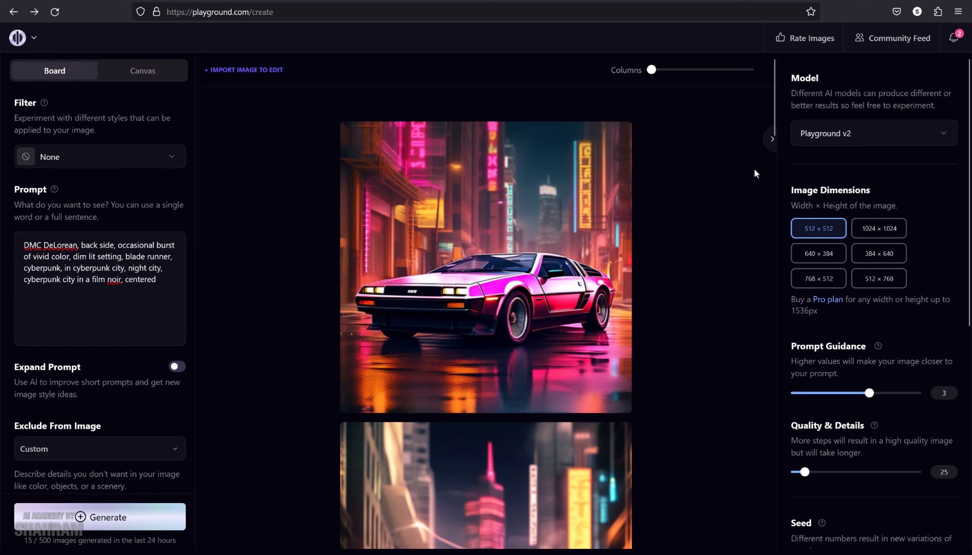
Step: Check which filters are available for the current model
click(99, 159)
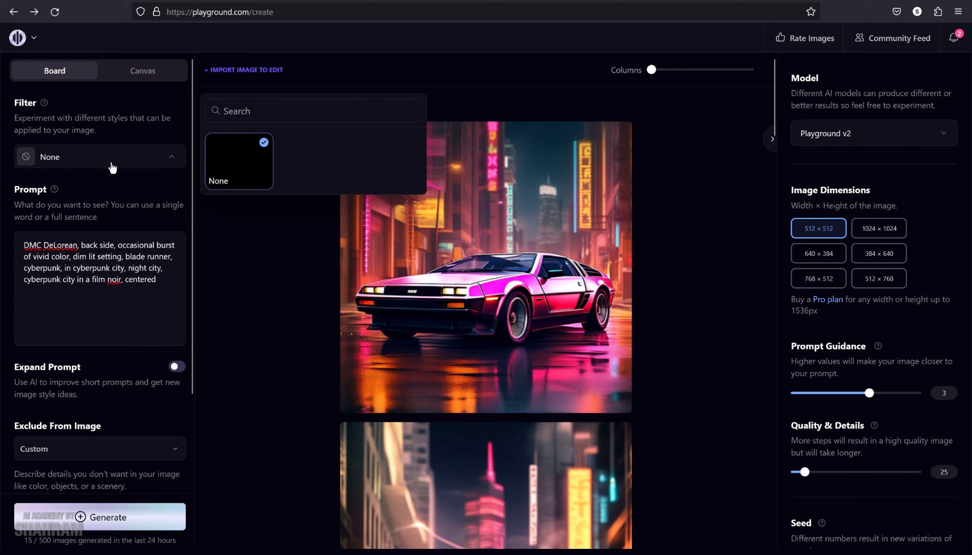
click(95, 297)
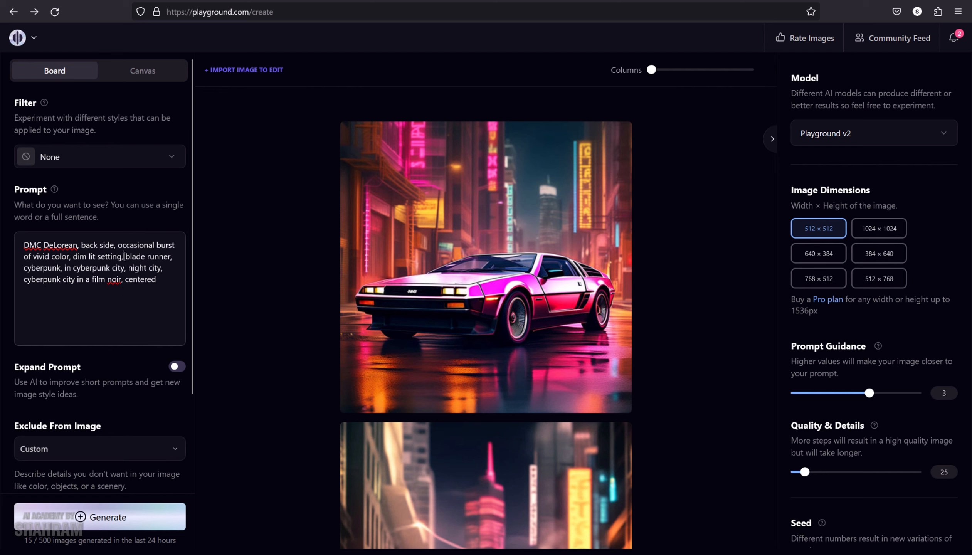
drag(124, 257, 124, 300)
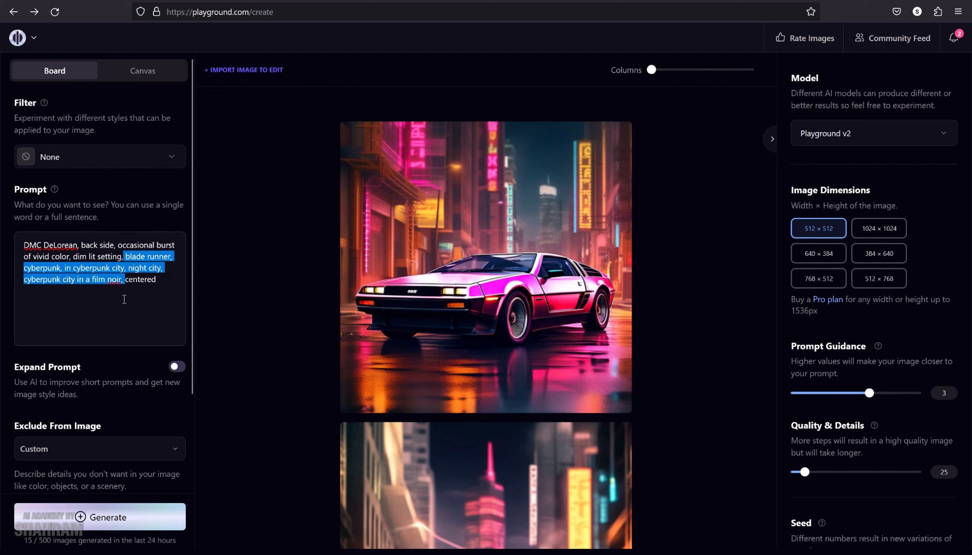
key(BackSpace)
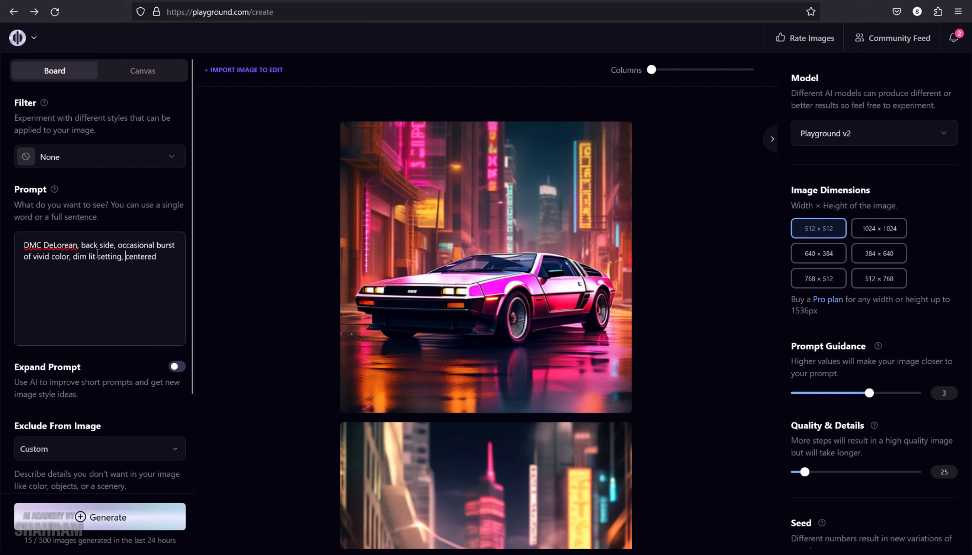
key(ctrl+z)
click(120, 255)
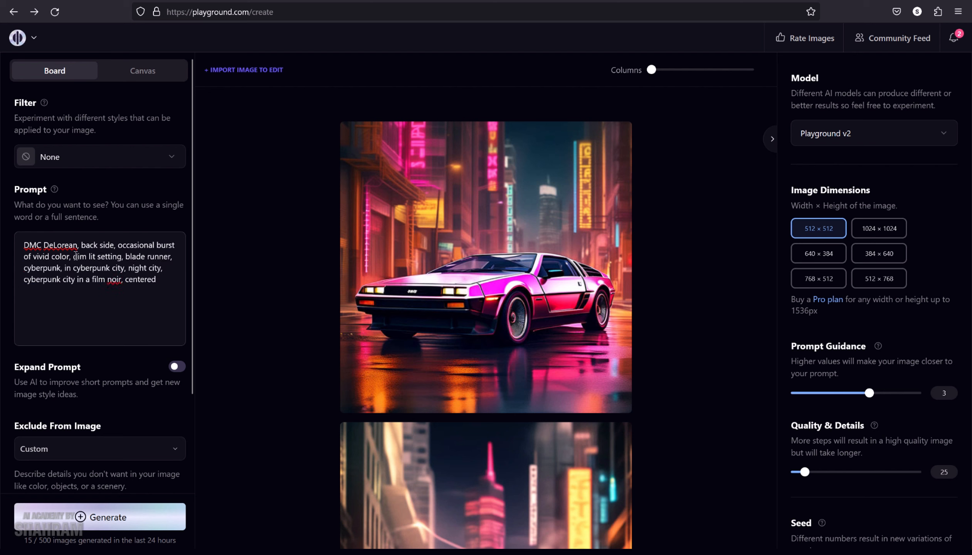
drag(117, 245, 122, 292)
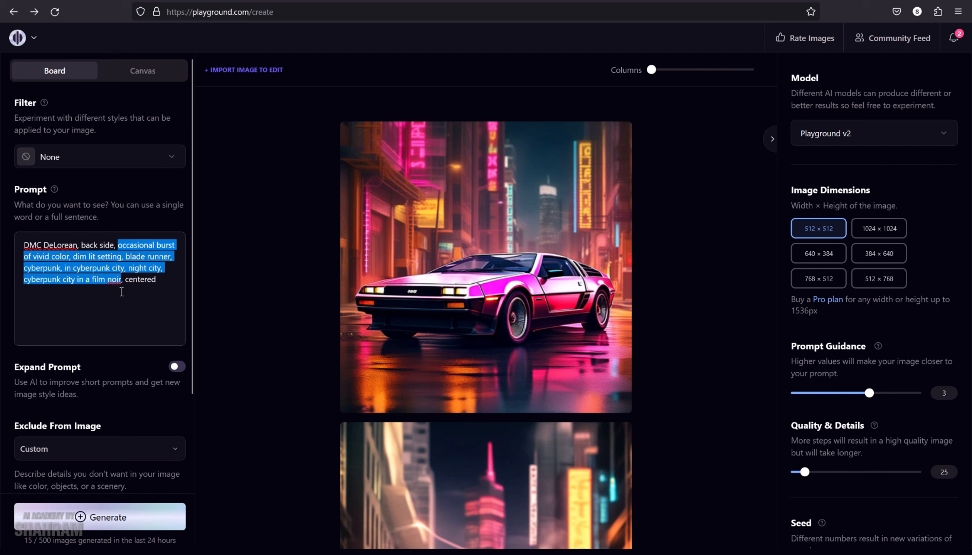
key(ctrl+z)
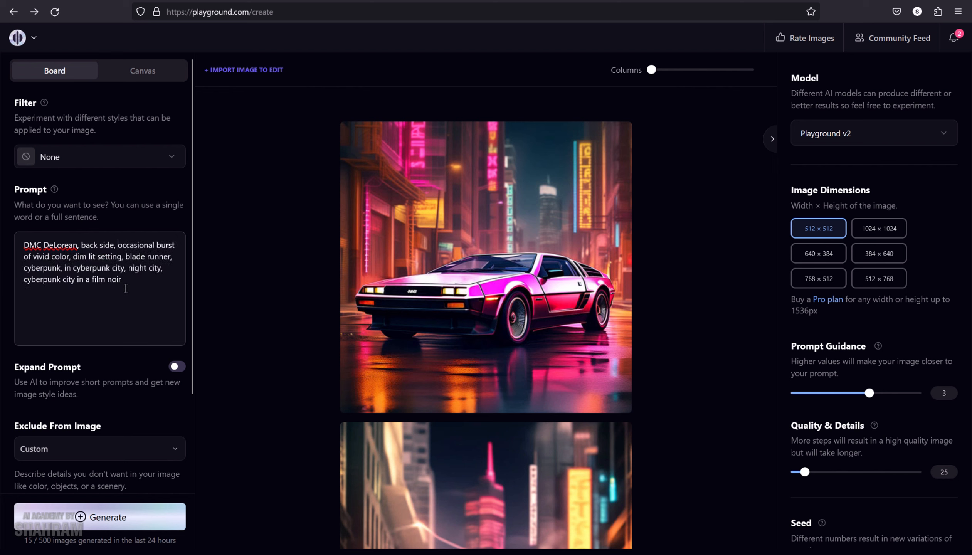
key(ctrl+shift+z)
Step: Shorten the prompt to "DMC DeLorean, back side, centered" and generate the image
drag(117, 247, 122, 275)
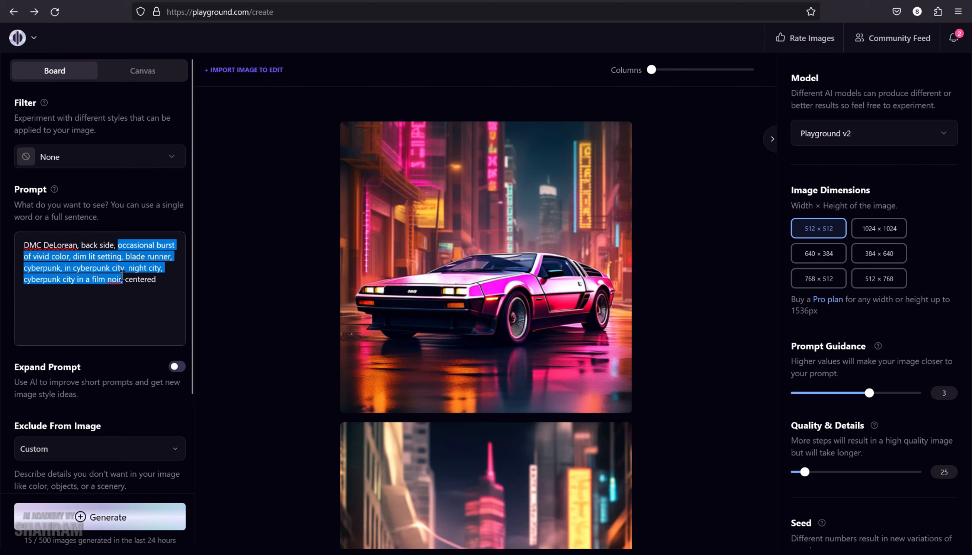
key(BackSpace)
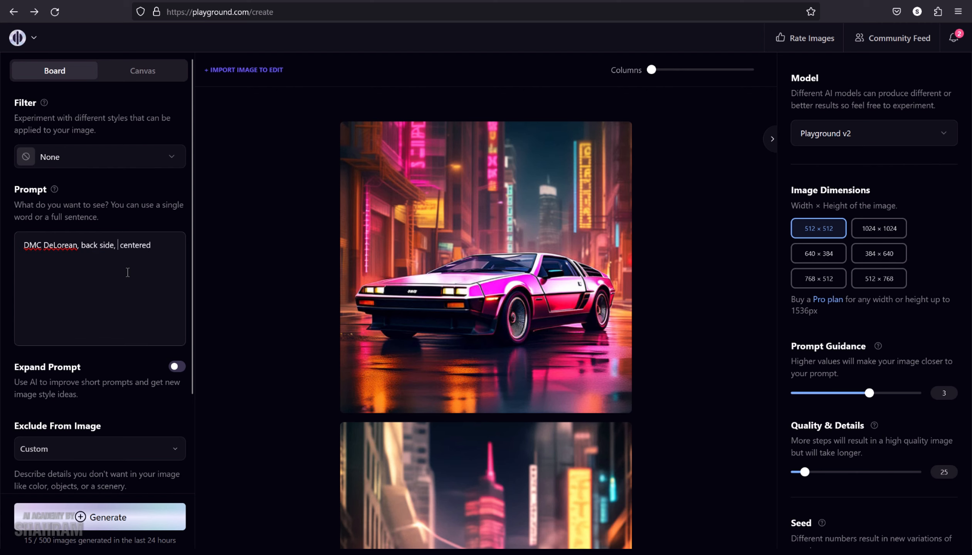
key(BackSpace)
click(77, 515)
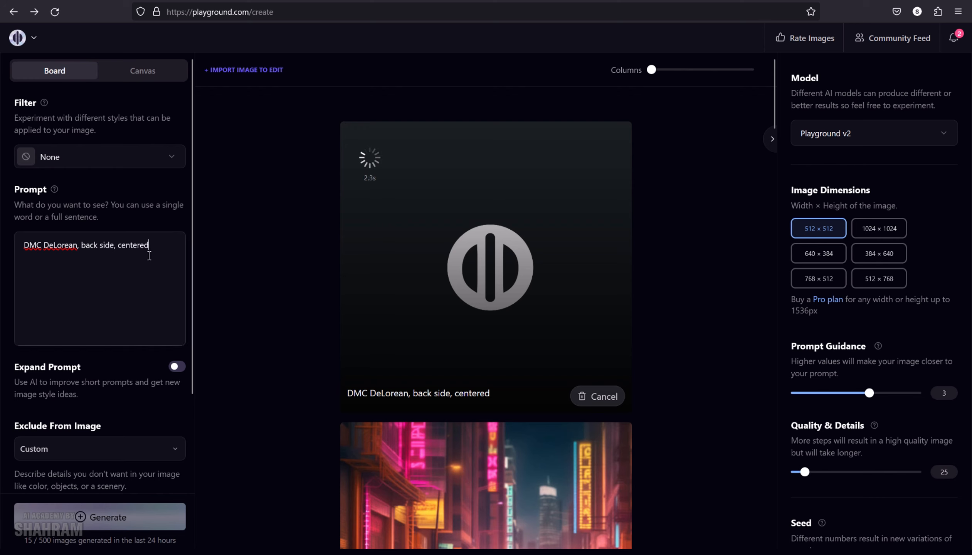
Step: Insert "ultra realistic, hyper realistic, natural light," between "back side," and "centered" in the prompt
click(116, 245)
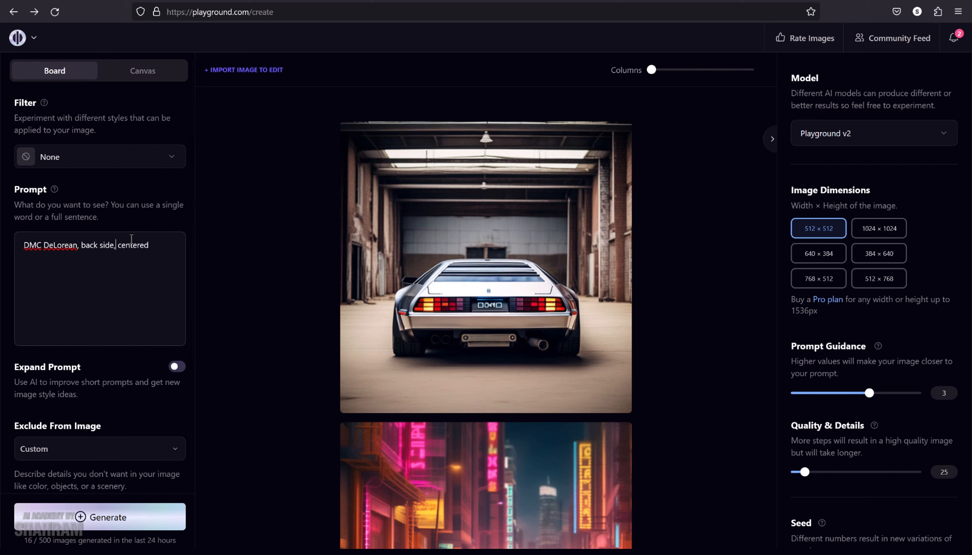
scroll(514, 362, down, 5)
scroll(522, 329, up, 5)
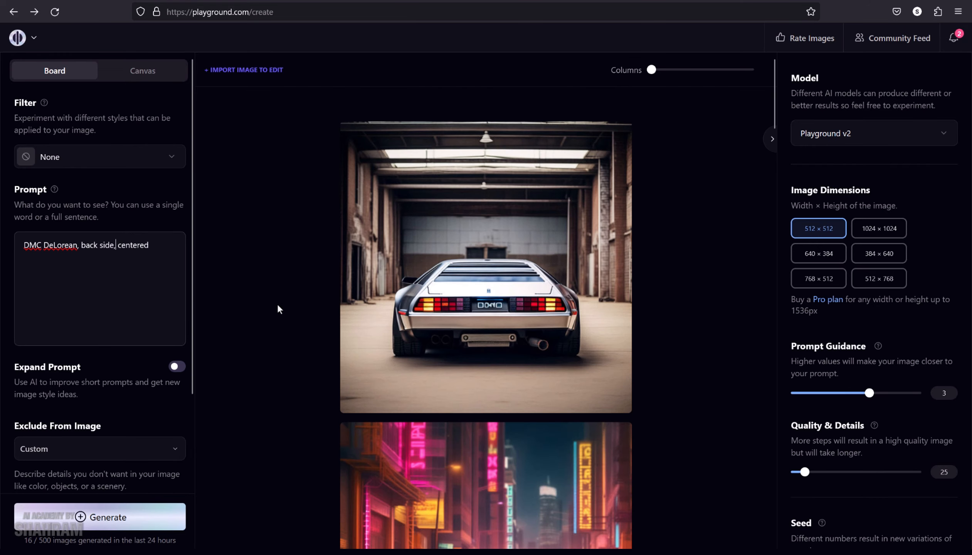
text(ultra realistic)
click(80, 262)
click(167, 245)
key(BackSpace)
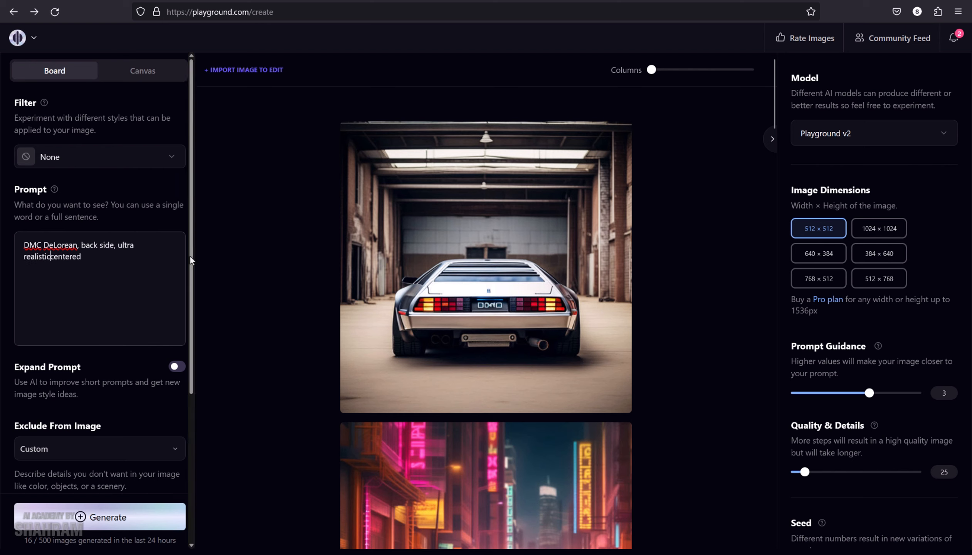
text(,)
text( hyper)
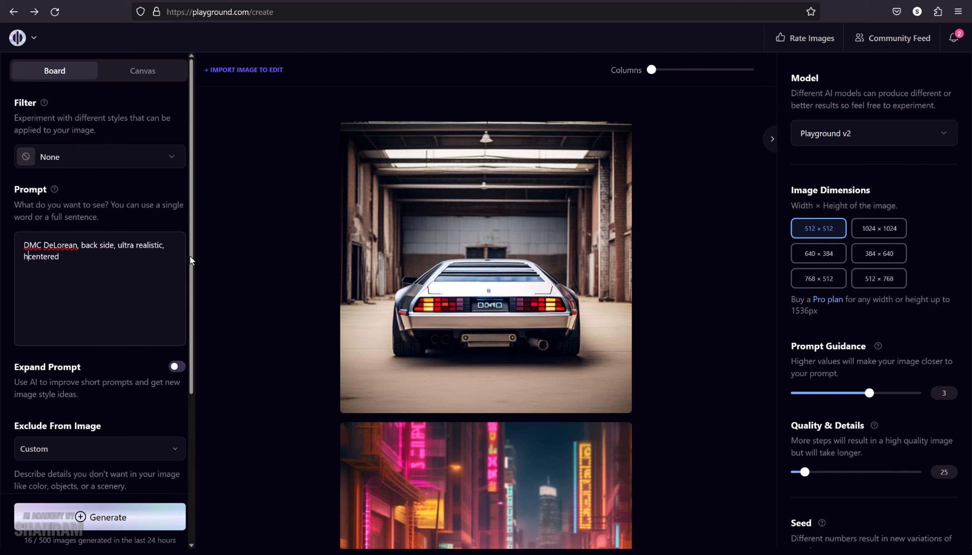
text( realistic, natural light,)
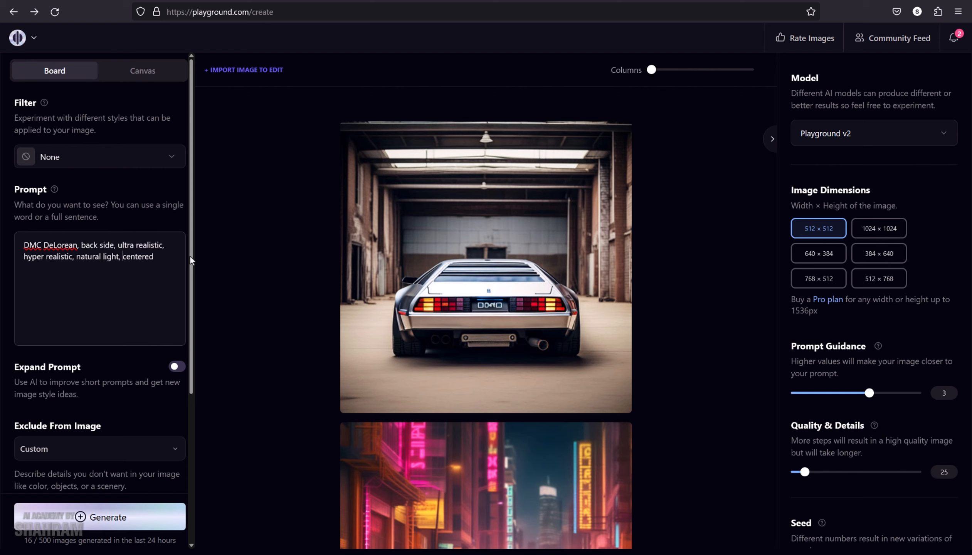
Step: Add "daylight, street view," before "centered" in the prompt
text(daylight)
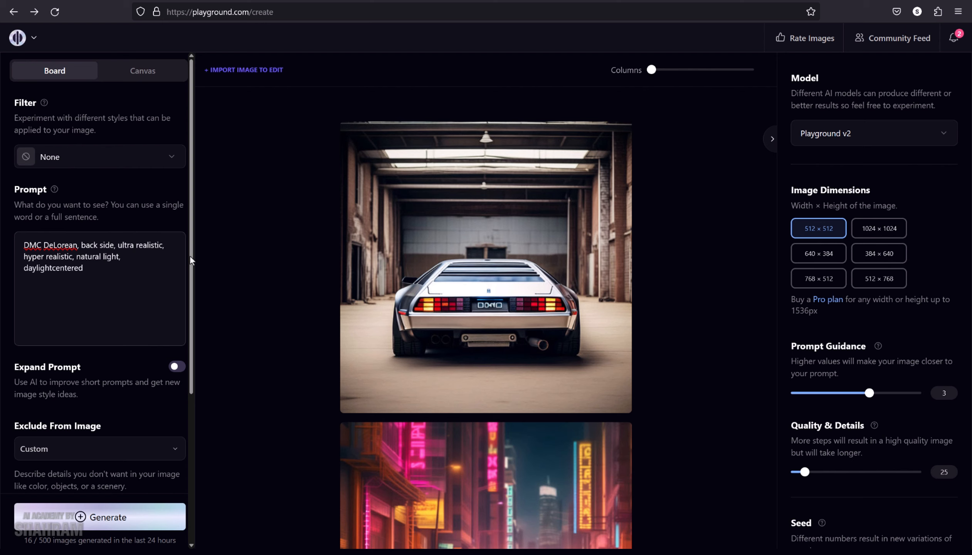
text(,)
text(street vide,)
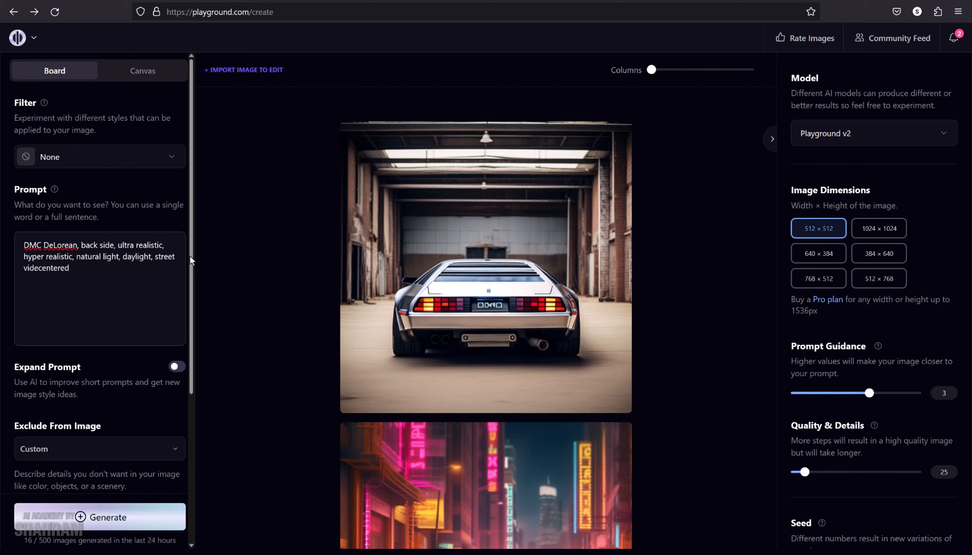
key(BackSpace)
key(BackSpace)
key(BackSpace)
key(BackSpace)
text(ew,)
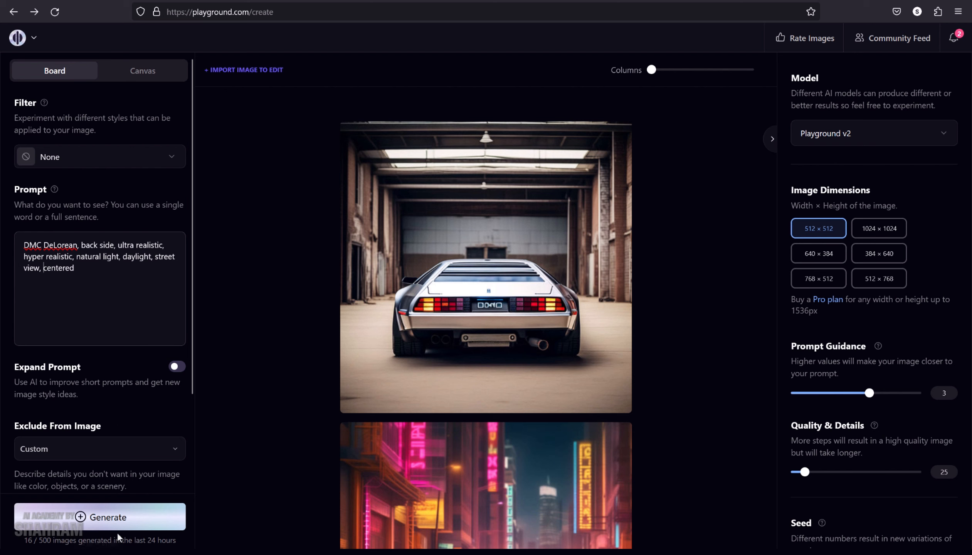
Step: Generate the image from the daylight, street view version of the prompt
click(104, 516)
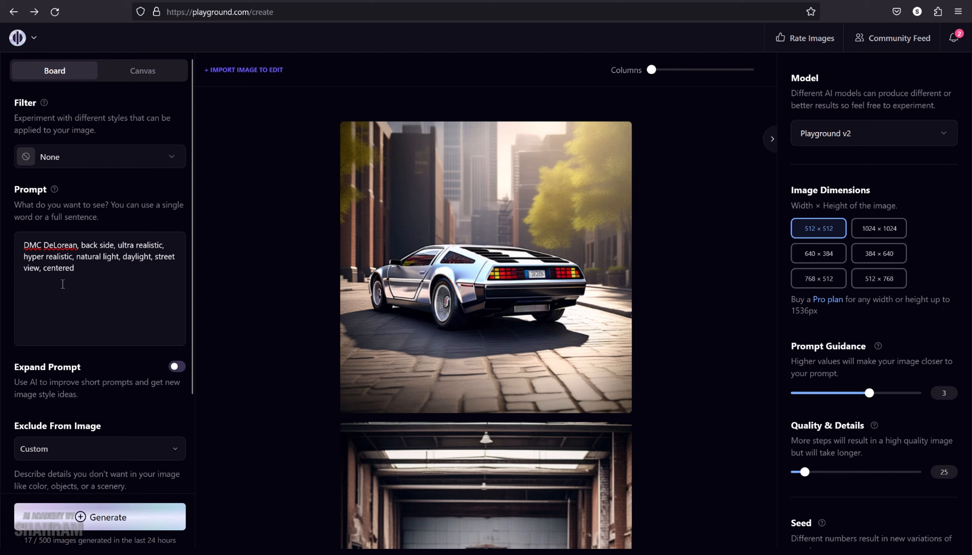
Step: Remove "back side" from the DMC DeLorean prompt and generate a new image
drag(82, 246, 115, 246)
key(BackSpace)
key(BackSpace)
key(BackSpace)
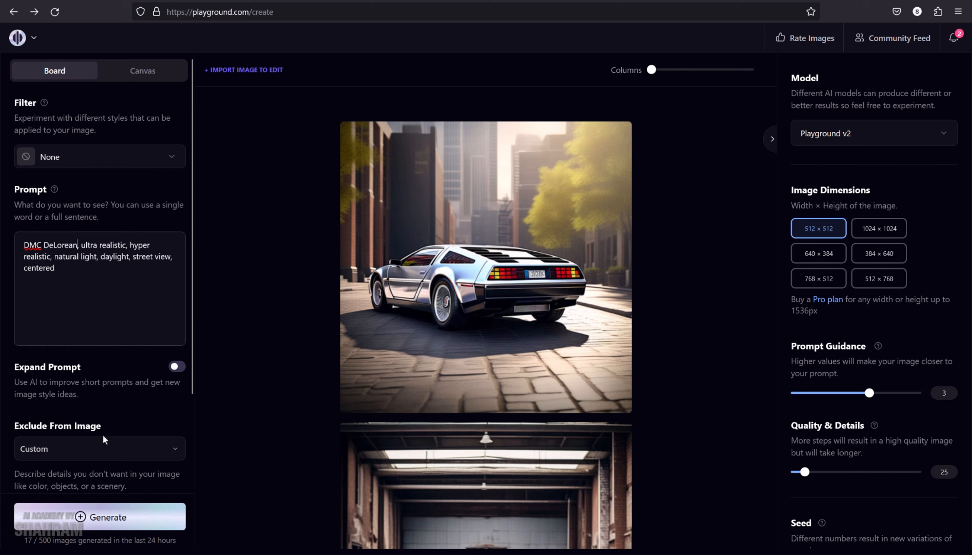
click(93, 526)
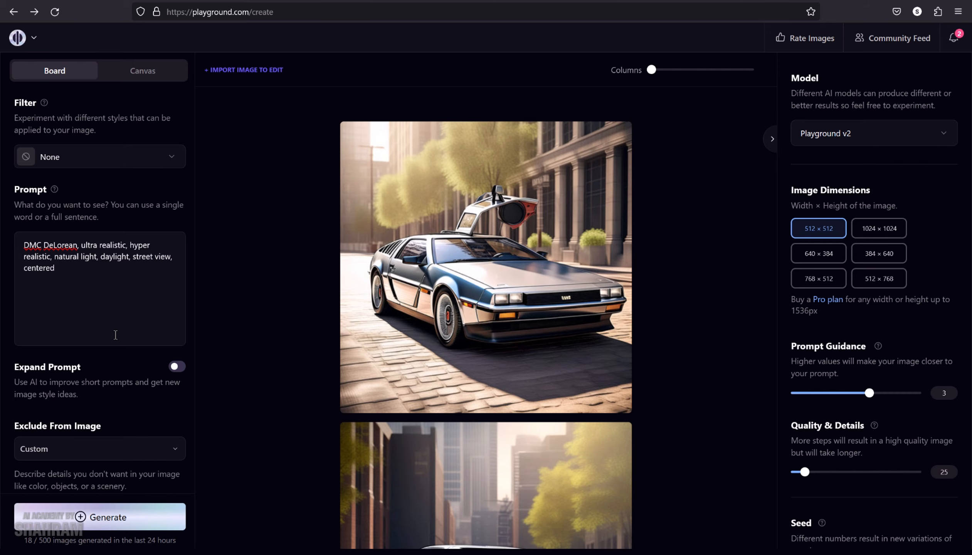
scroll(434, 317, down, 20)
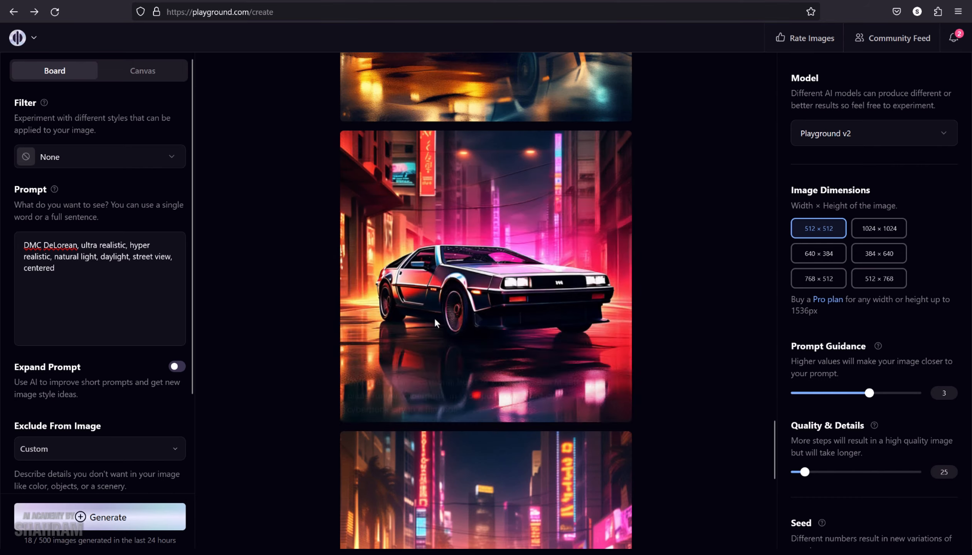
scroll(456, 371, up, 20)
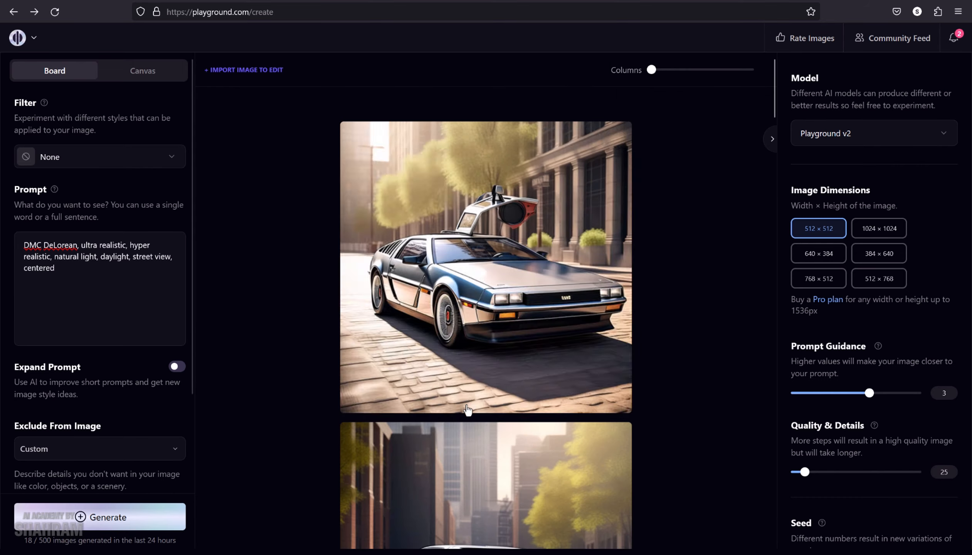
drag(55, 268, 15, 239)
text(occasional burst of vivid color, dim lit setting, blade runner, cyberpunk, in cyberpunk city, night city, cyberpunk city in a film noir,)
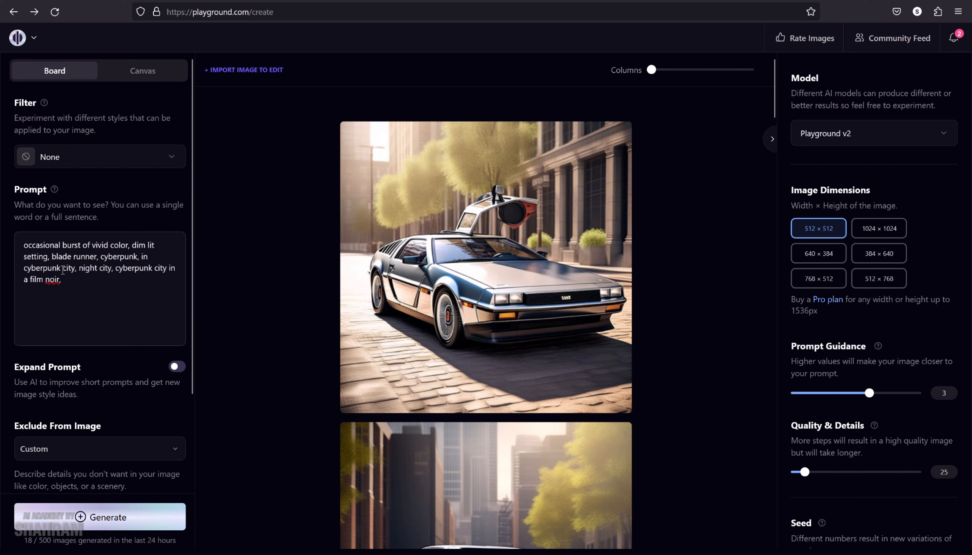
key(ctrl+z)
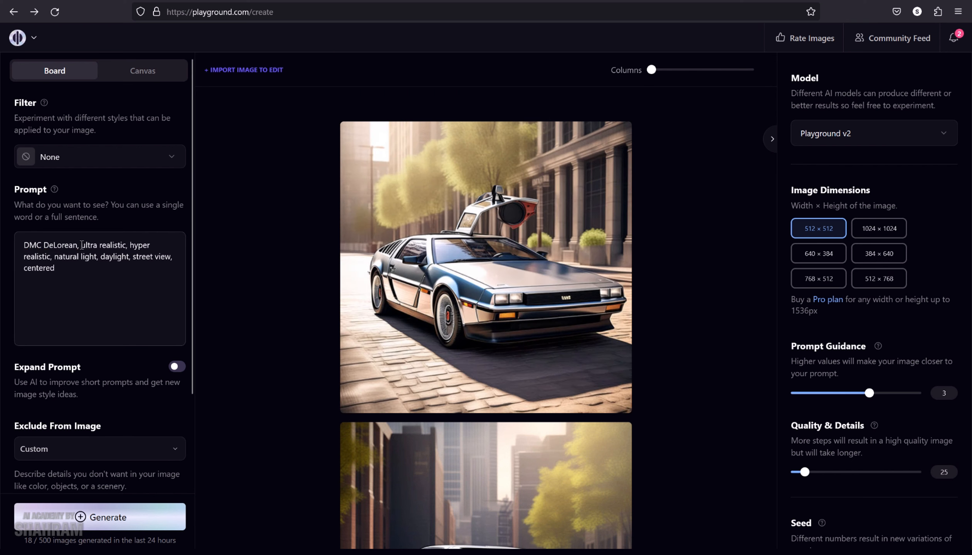
Step: Generate with the prompt "DMC DeLorean, occasional burst of vivid color, dim lit setting, blade runner, cyberpunk, in cyberpunk city, night city, cyberpunk city in a film noir"
key(ctrl+a)
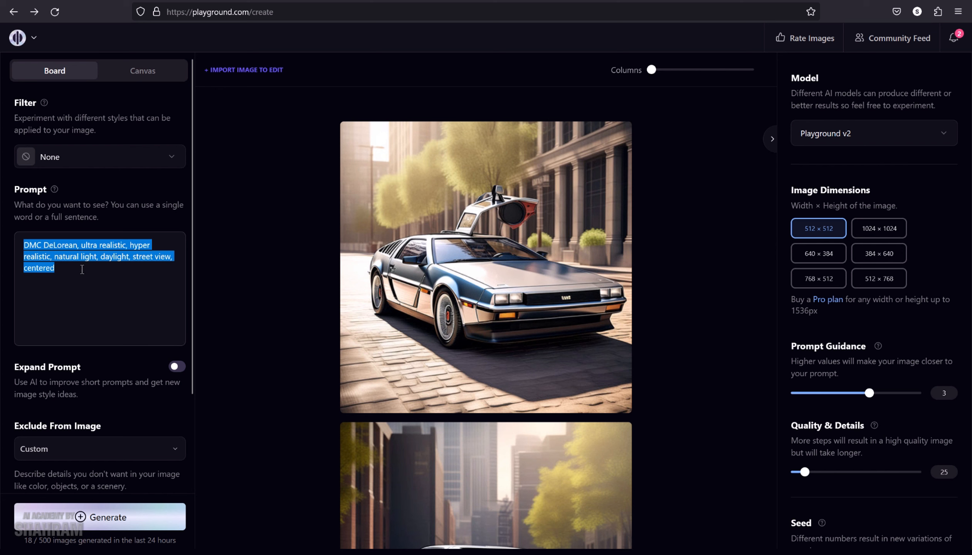
key(super+v)
scroll(119, 401, down, 2)
scroll(118, 401, down, 1)
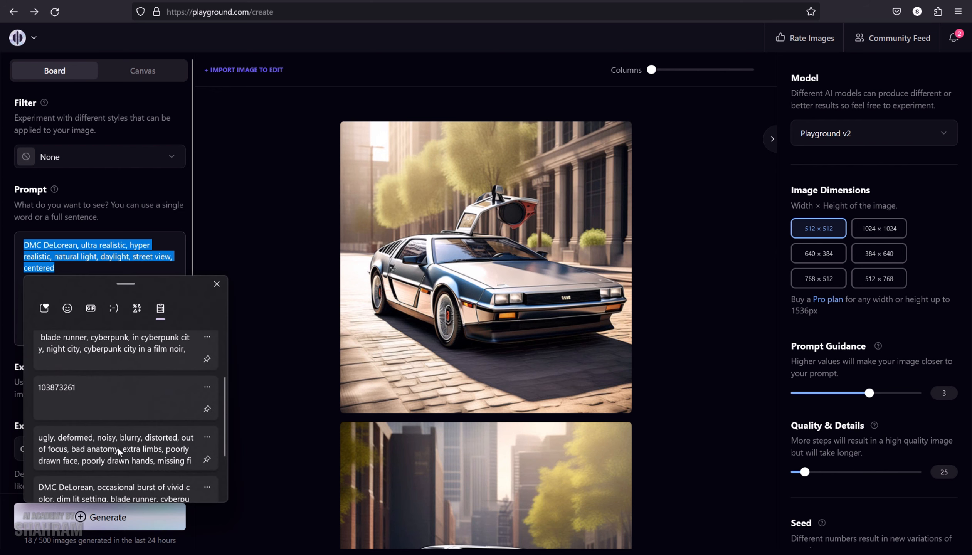
click(100, 491)
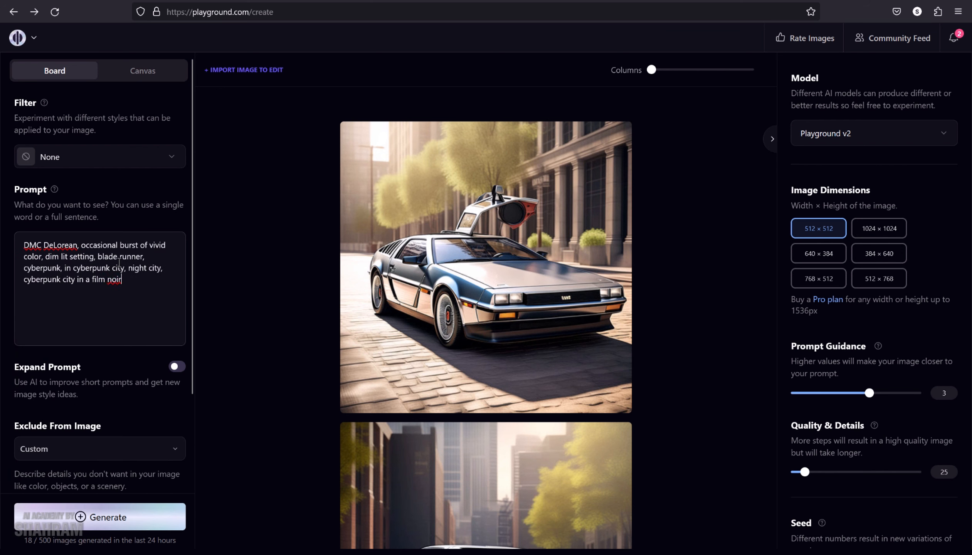
click(97, 512)
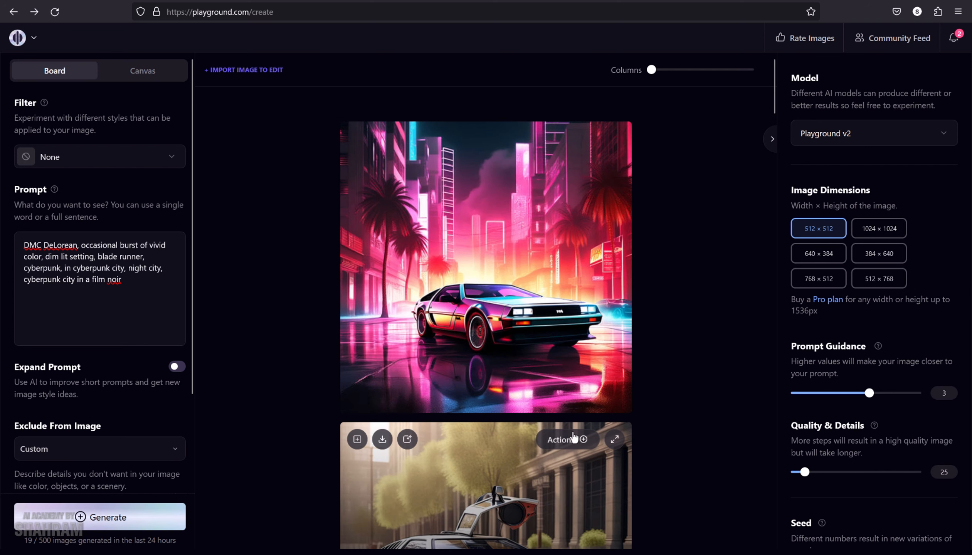
right_click(735, 383)
click(131, 281)
drag(131, 281, 1, 247)
click(129, 314)
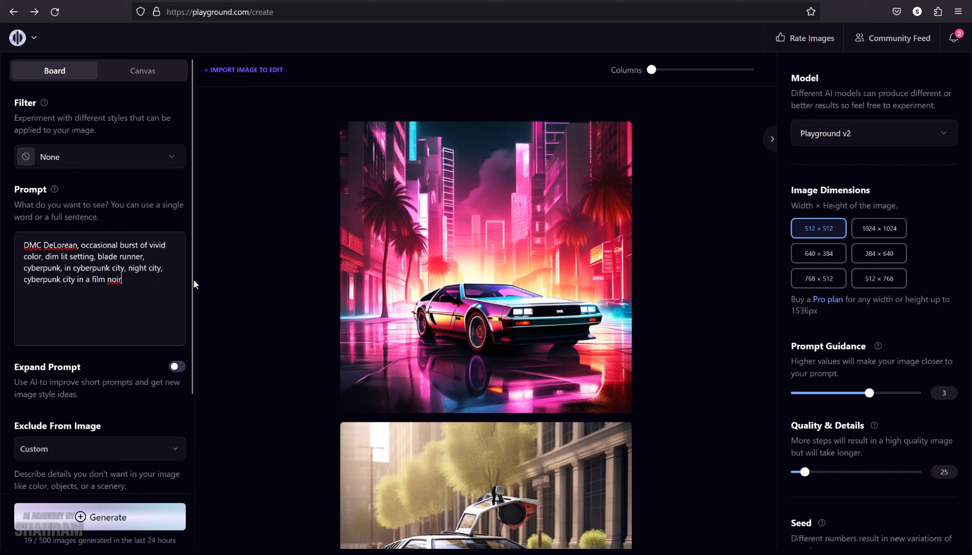
Step: Switch the model to Stable Diffusion XL and generate the image with the same cyberpunk prompt
mouse_move(629, 245)
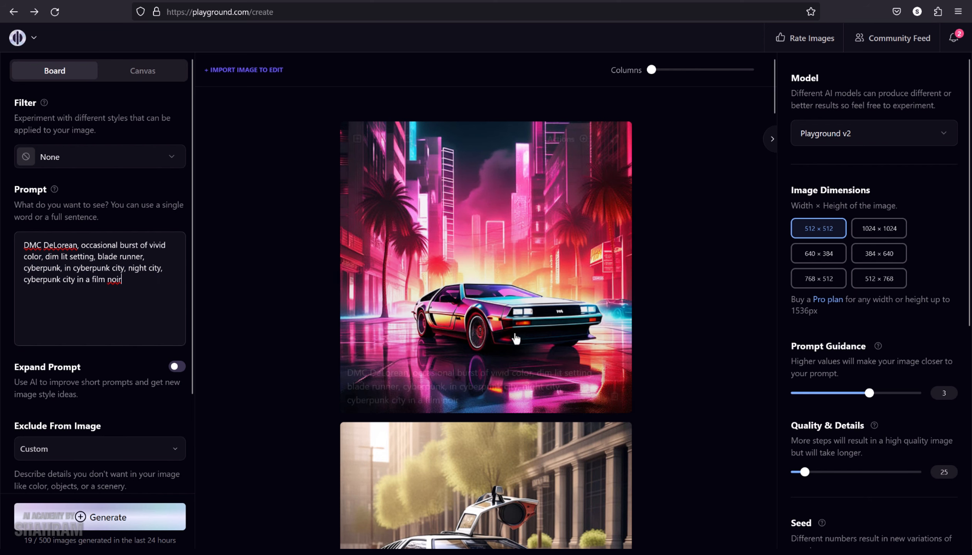
click(904, 133)
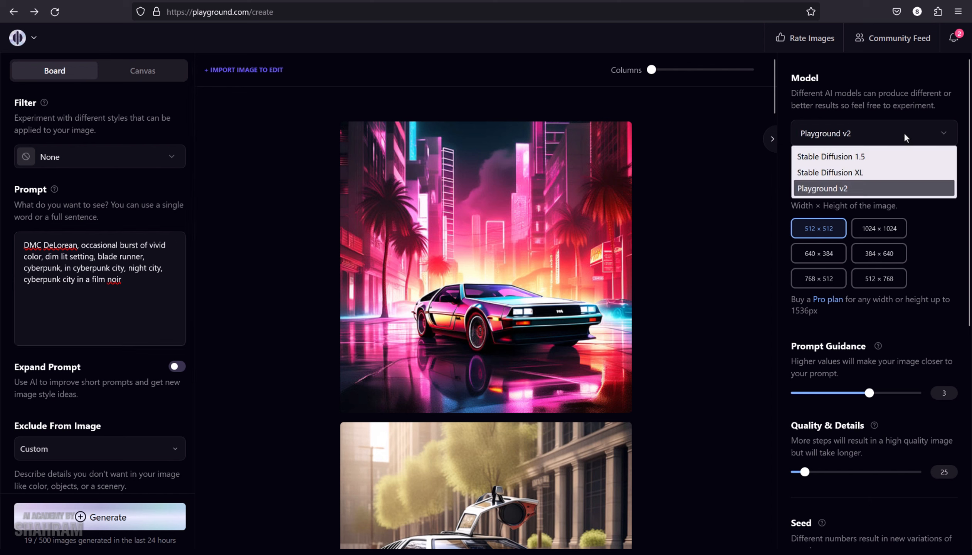
click(873, 178)
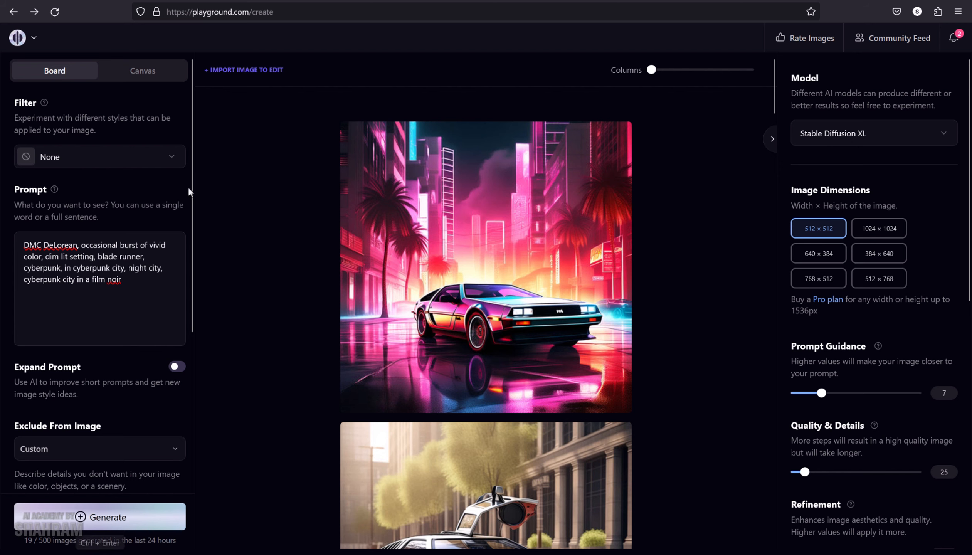
click(130, 160)
click(130, 160)
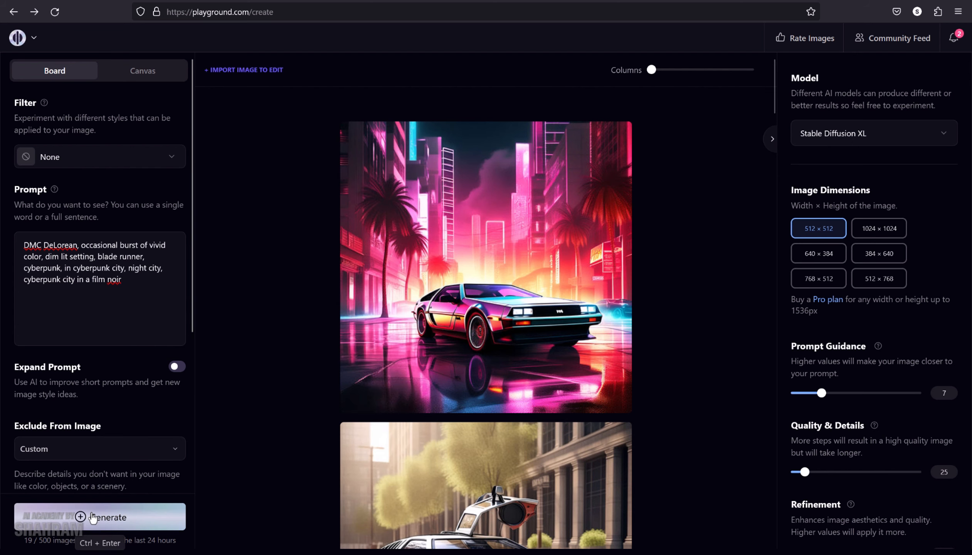
click(104, 517)
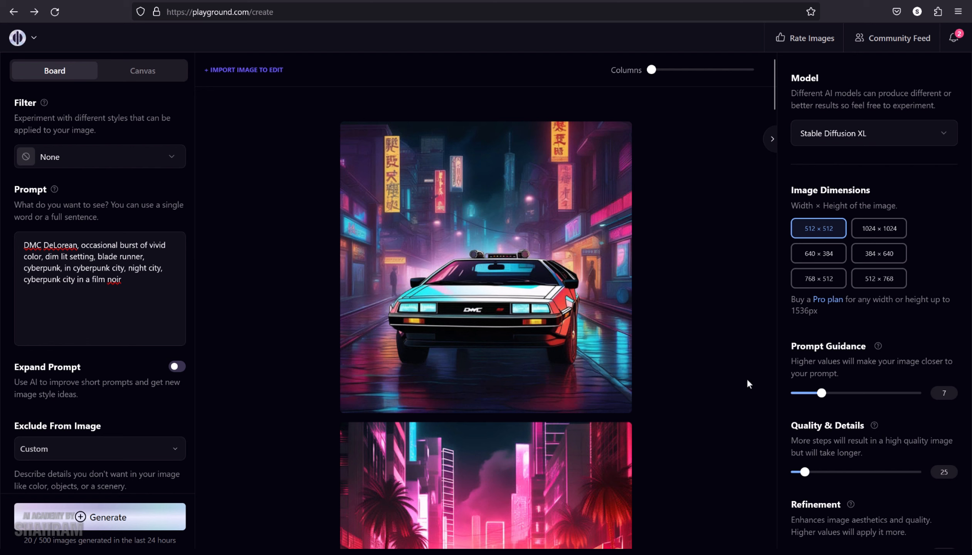
Step: Examine the newly generated Stable Diffusion XL image at full size and close the enlarged view
mouse_move(507, 324)
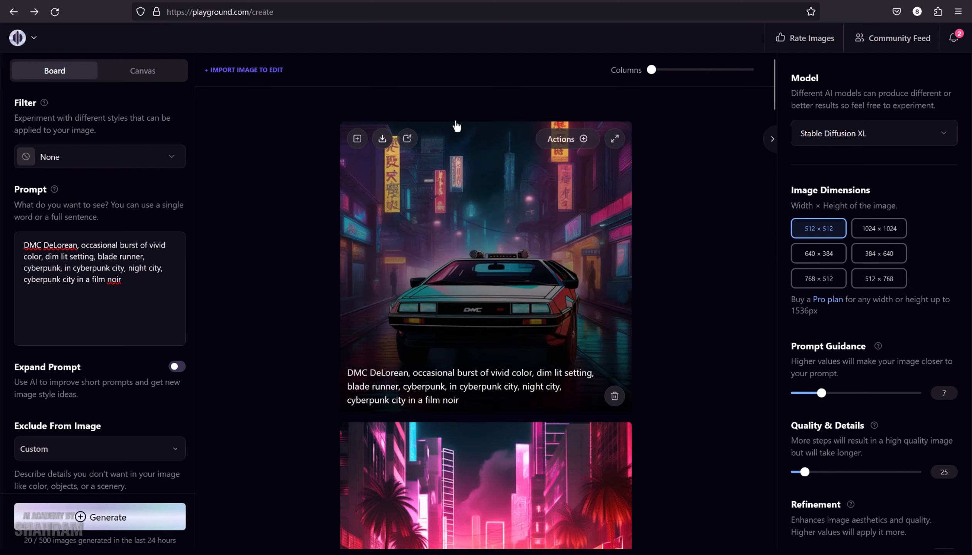
click(616, 141)
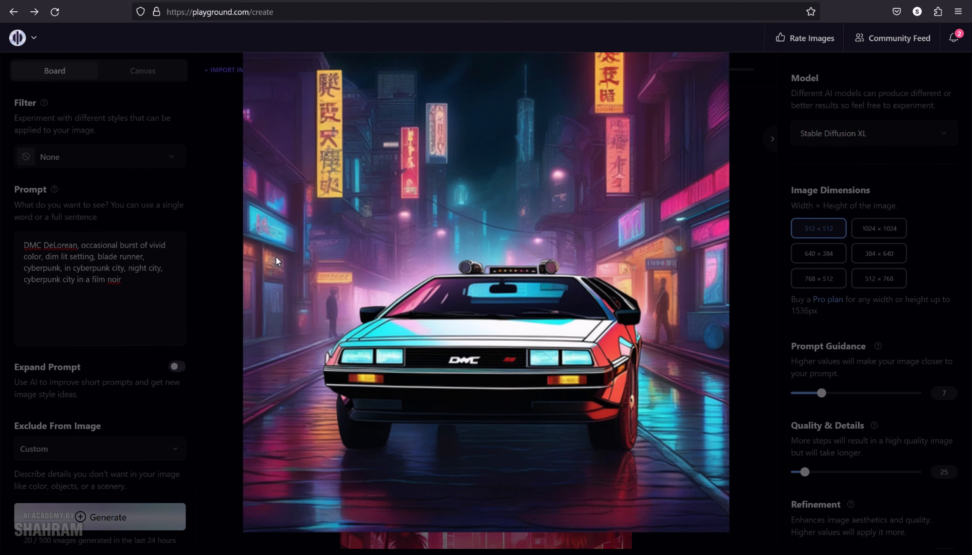
click(162, 329)
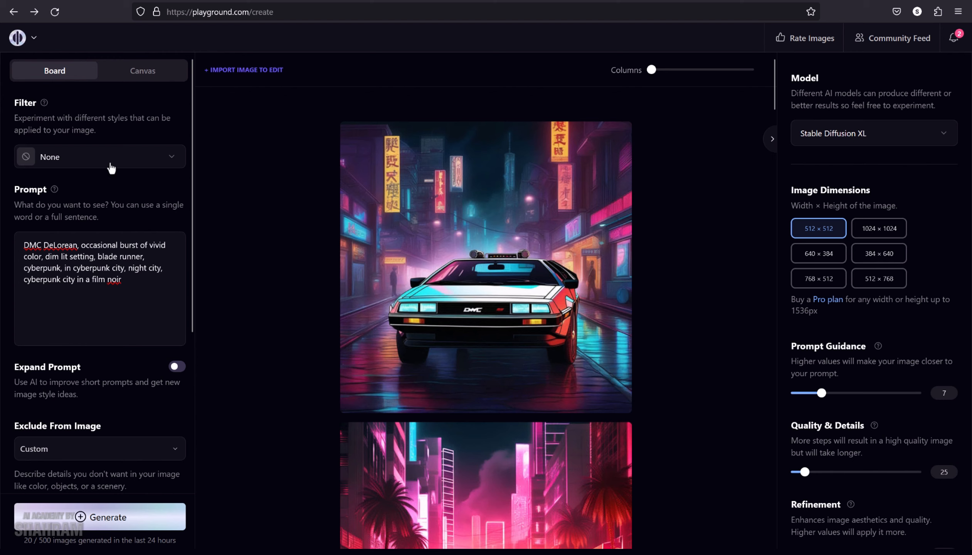
Step: Apply the Neon Mecha filter and generate the image with the same prompt
click(111, 169)
scroll(365, 411, down, 1)
scroll(366, 409, down, 5)
click(324, 440)
click(85, 510)
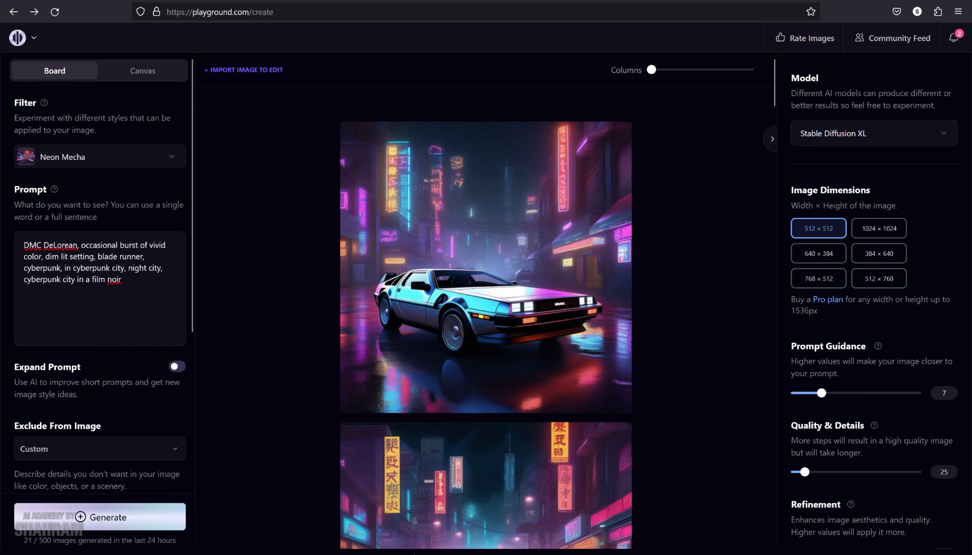
Step: Compare the Neon Mecha result with the earlier images and change the filter to Juggernaut XL
scroll(696, 473, down, 5)
scroll(614, 478, up, 5)
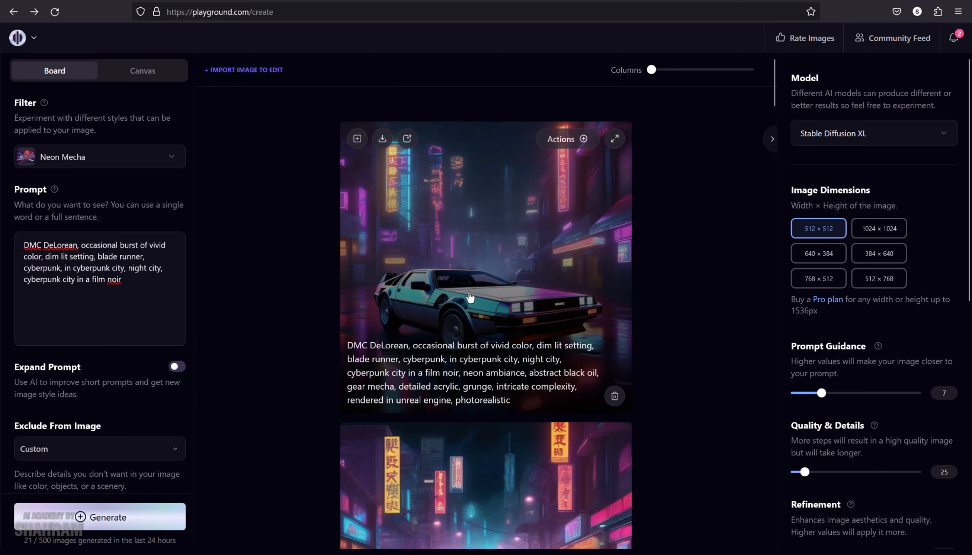
scroll(470, 298, down, 5)
scroll(646, 407, up, 5)
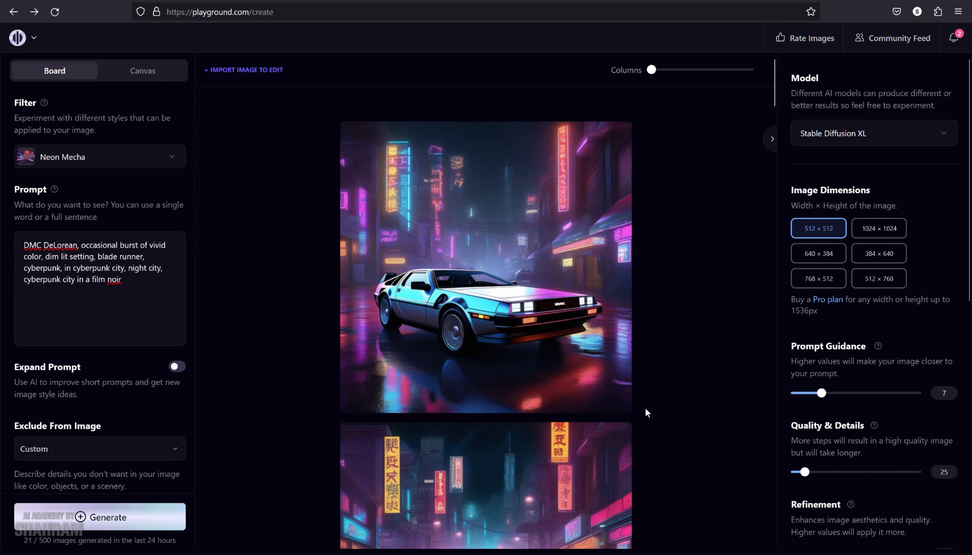
click(101, 162)
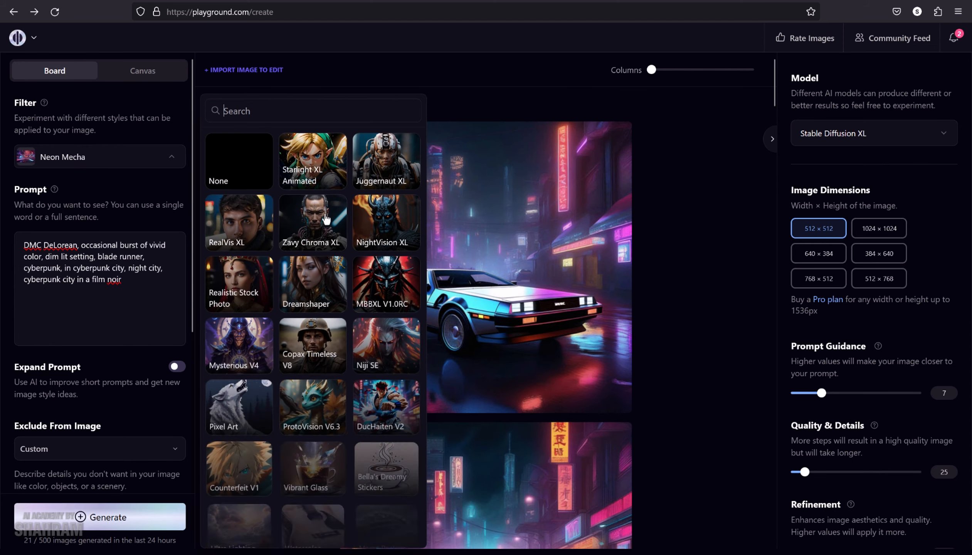
click(380, 185)
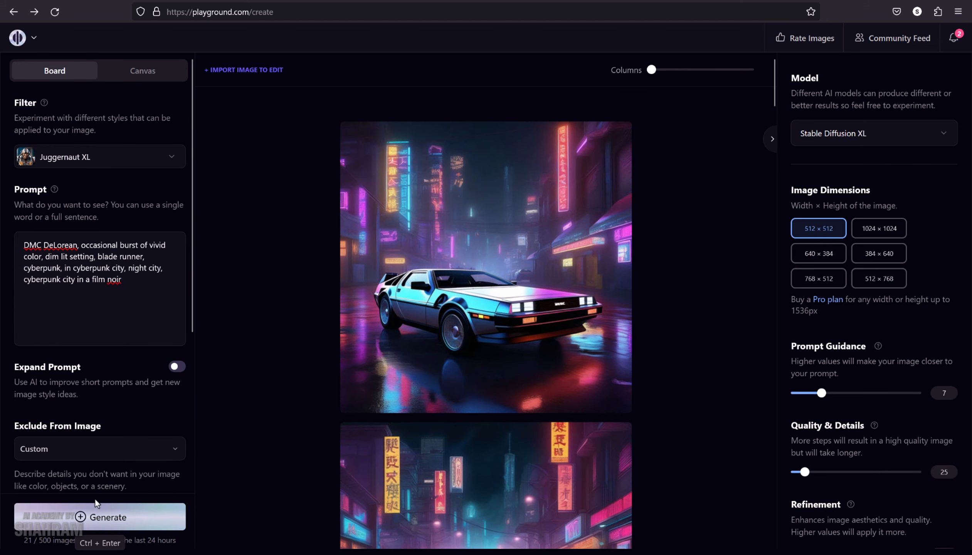
Step: Insert "ultra realistic," after "blade runner," in the prompt, using the spelling suggestion to correct the misspelled word
click(128, 292)
click(149, 258)
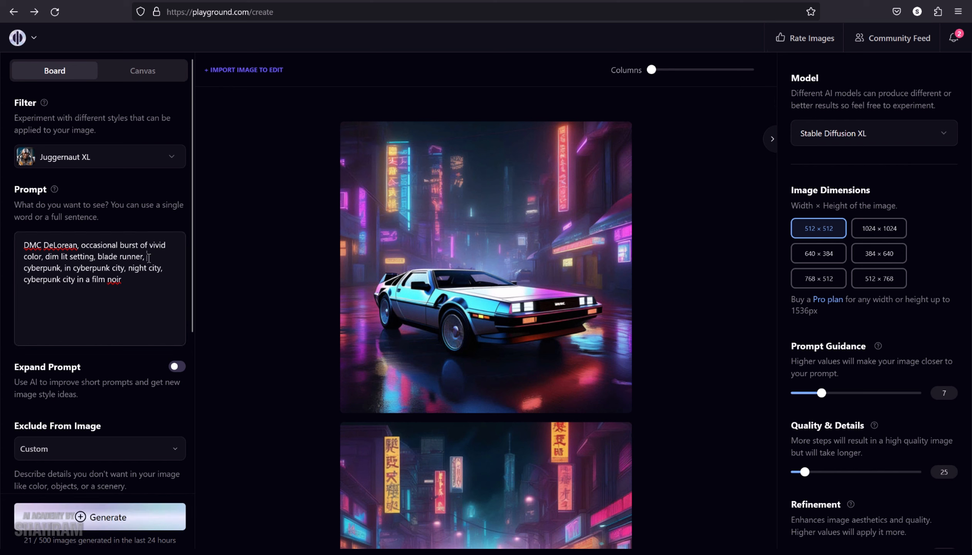
text(re)
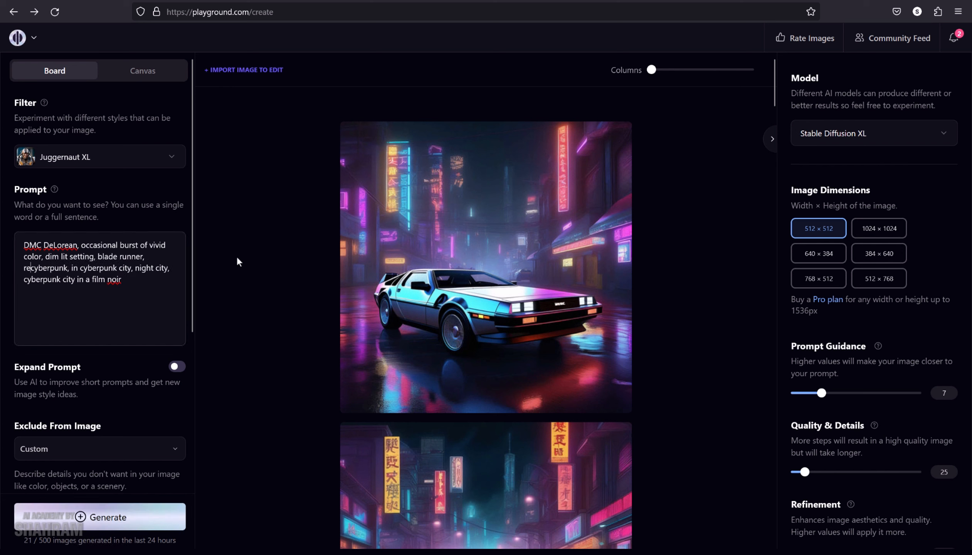
text(alitic,)
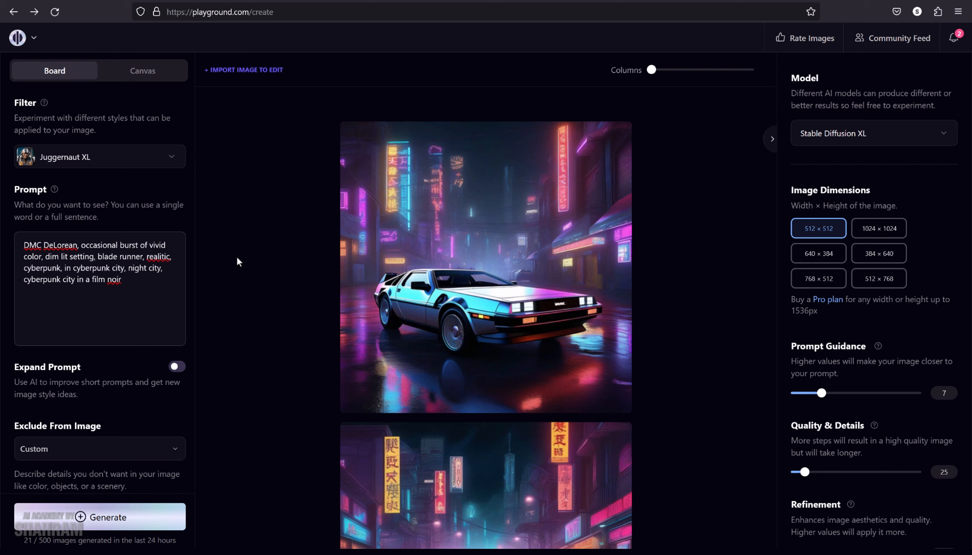
right_click(155, 254)
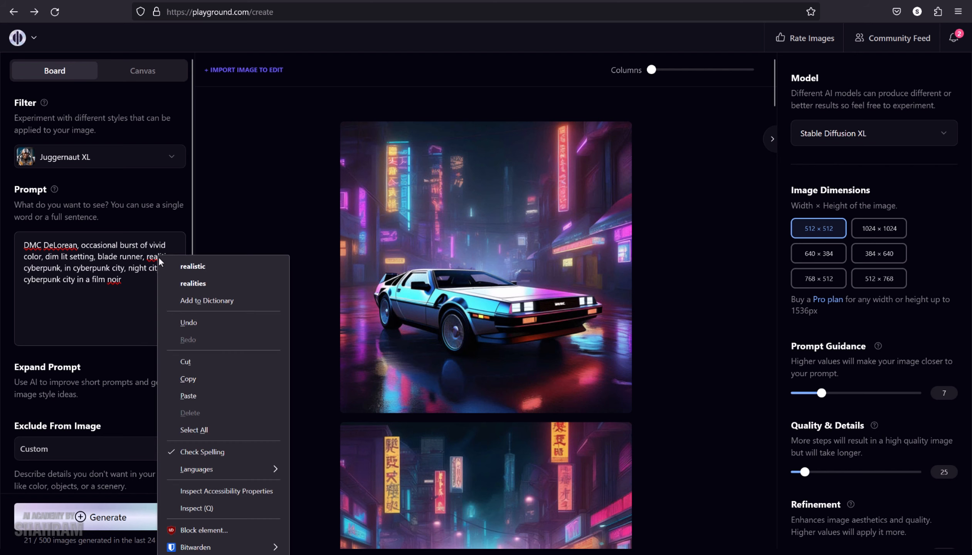
click(172, 266)
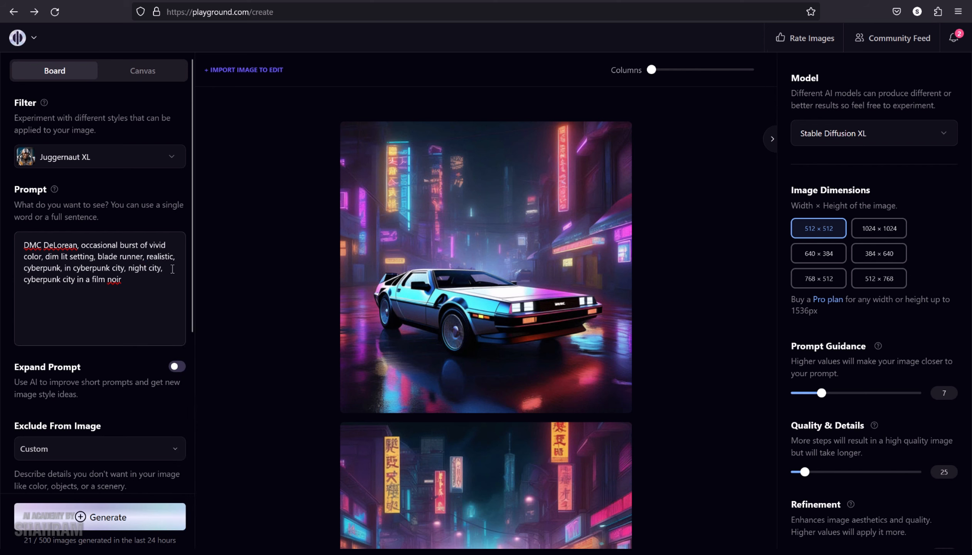
text(ultra)
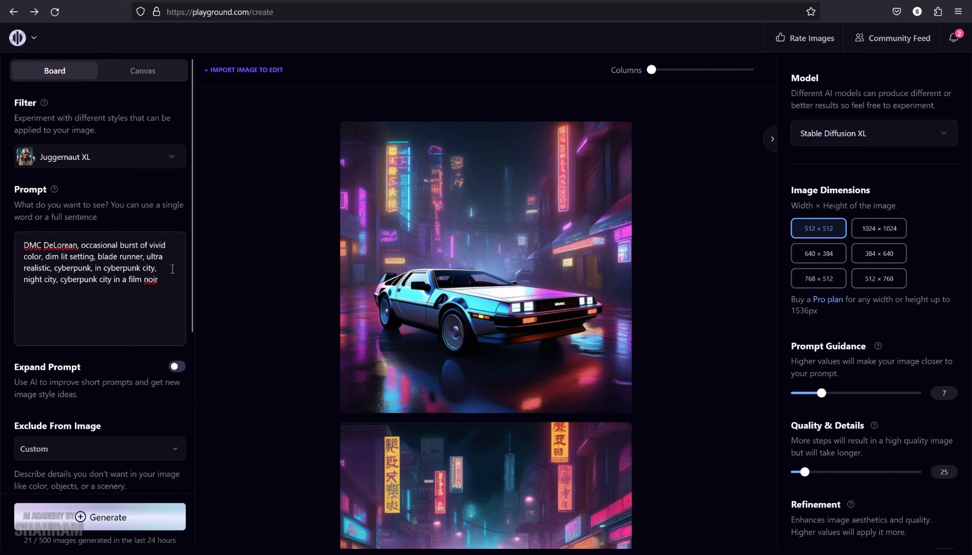
Step: Insert "high detailed," between "ultra realistic," and "cyberpunk" in the prompt
click(54, 268)
text(high)
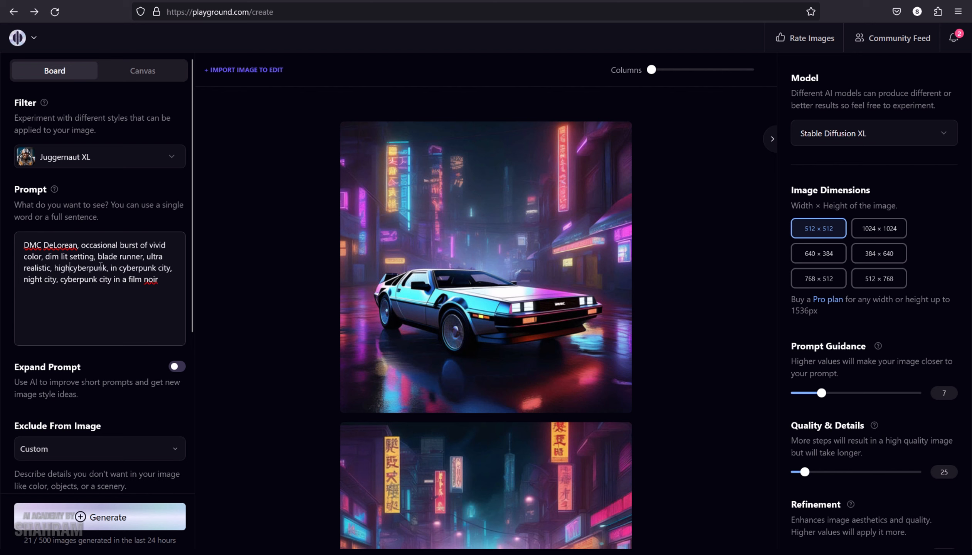
text( detai)
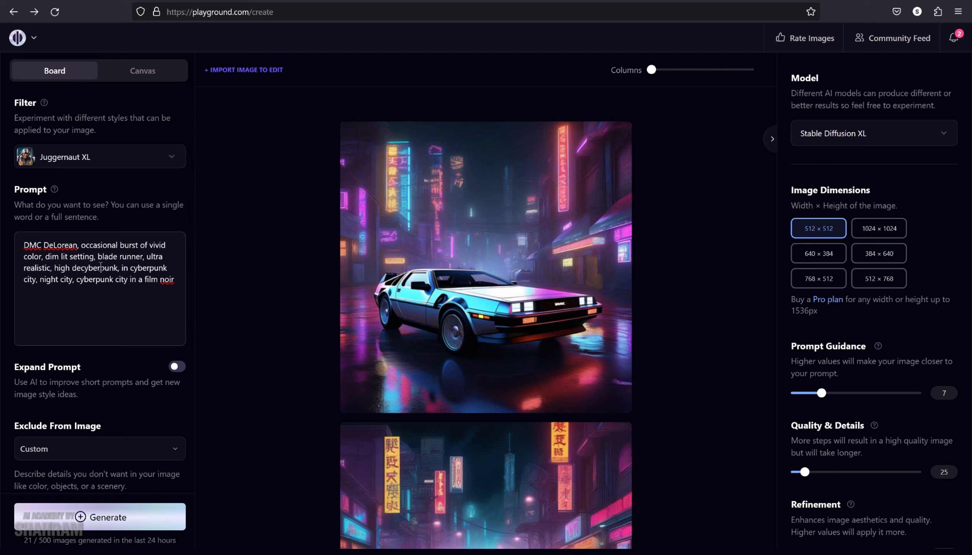
text(led)
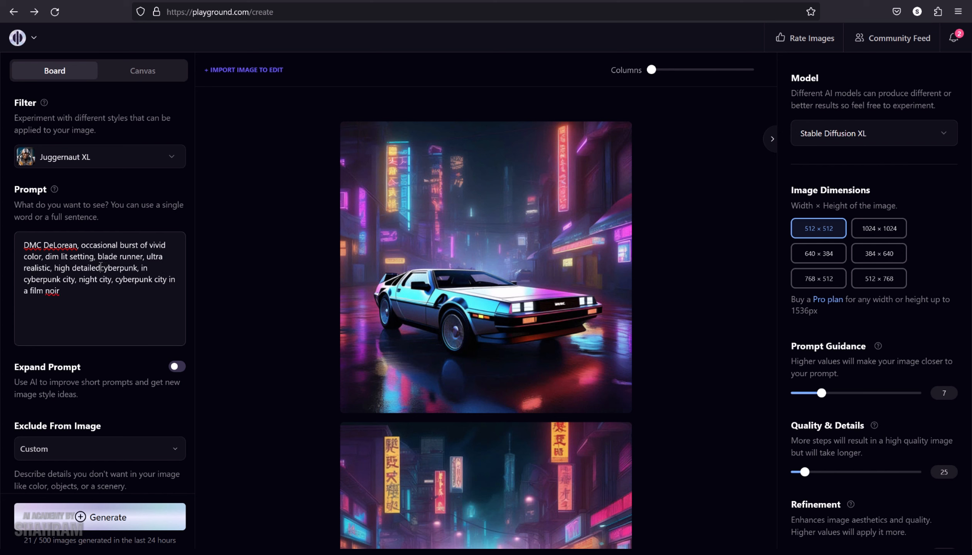
text(,)
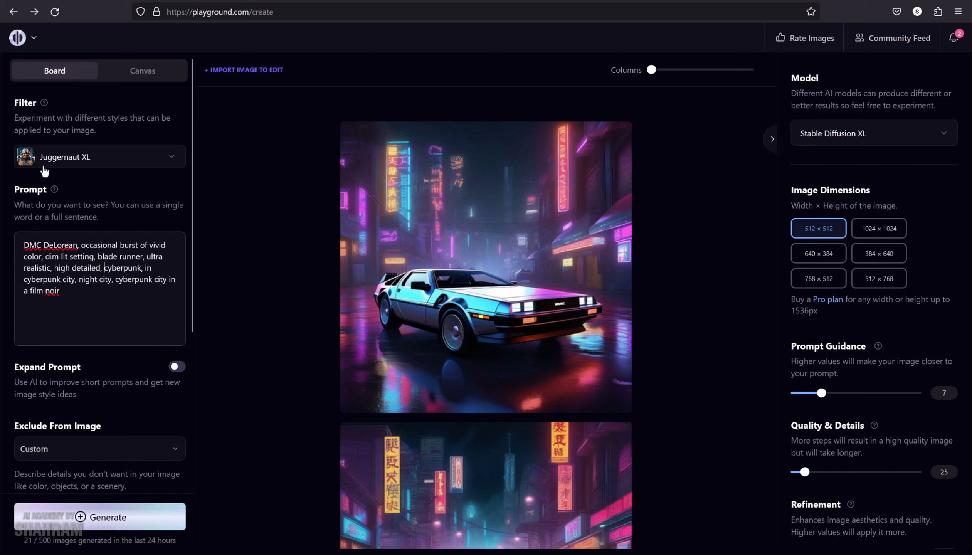
Step: Generate an image from the revised prompt, then change the dimensions to 512 × 768 and generate another
click(98, 508)
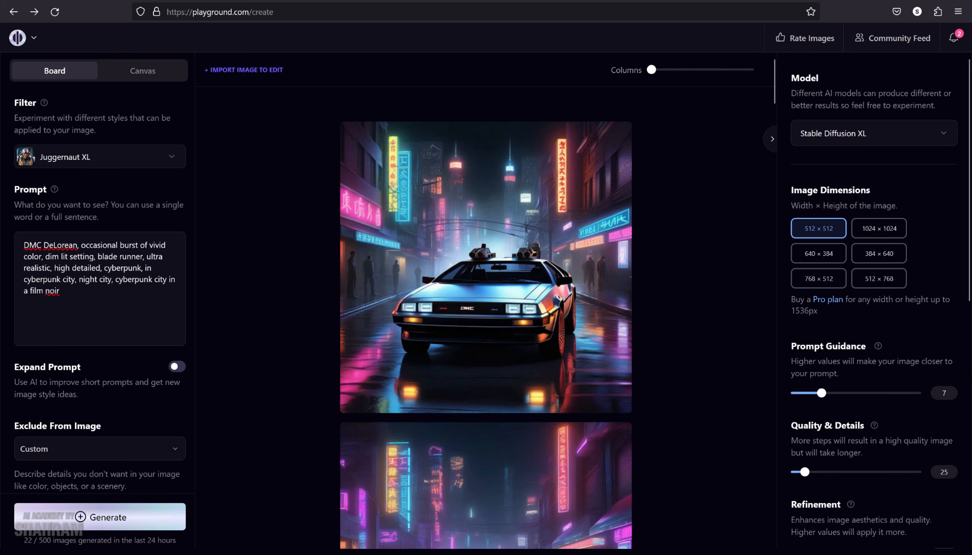
click(898, 287)
click(140, 518)
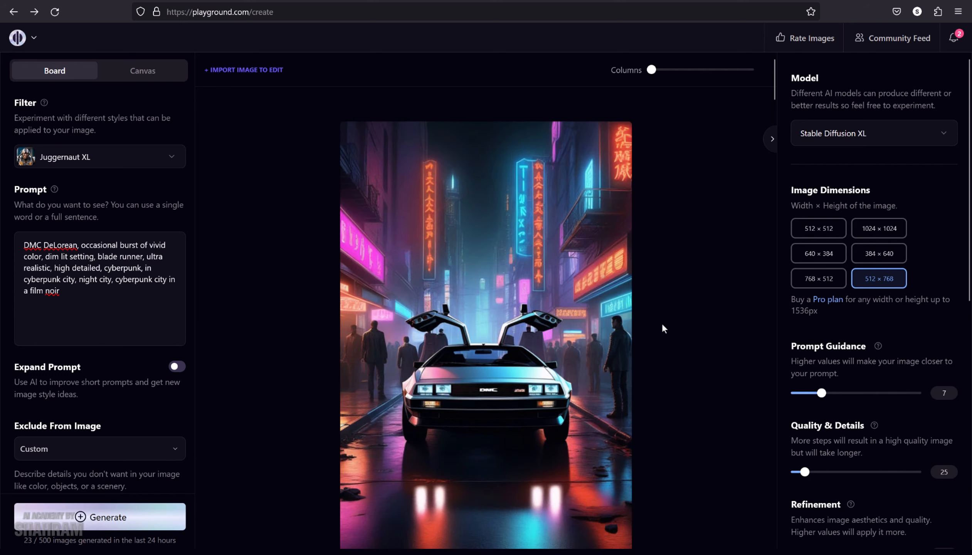
scroll(764, 346, down, 5)
scroll(749, 373, up, 5)
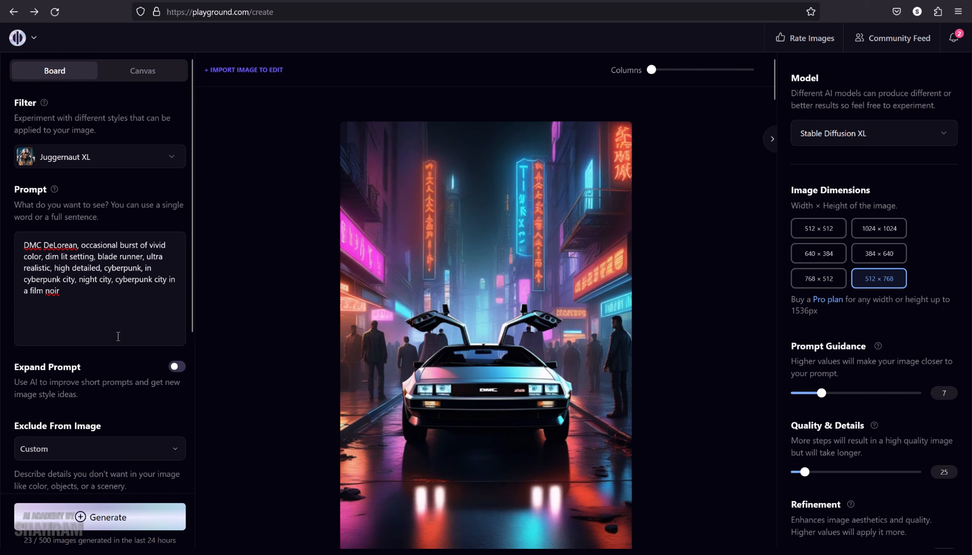
Step: Remove "dim lit setting," from the prompt and generate a new image
drag(94, 256, 45, 256)
key(BackSpace)
key(BackSpace)
key(BackSpace)
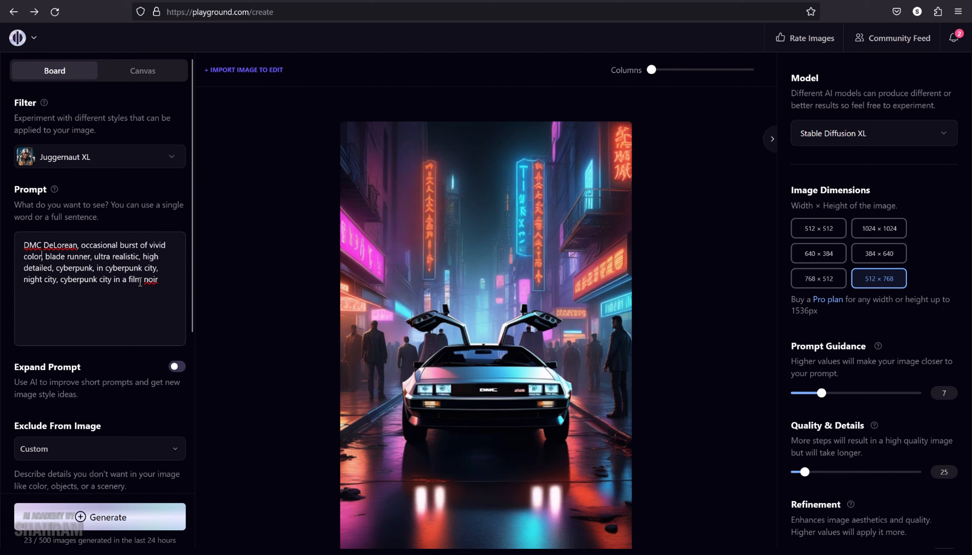
click(110, 518)
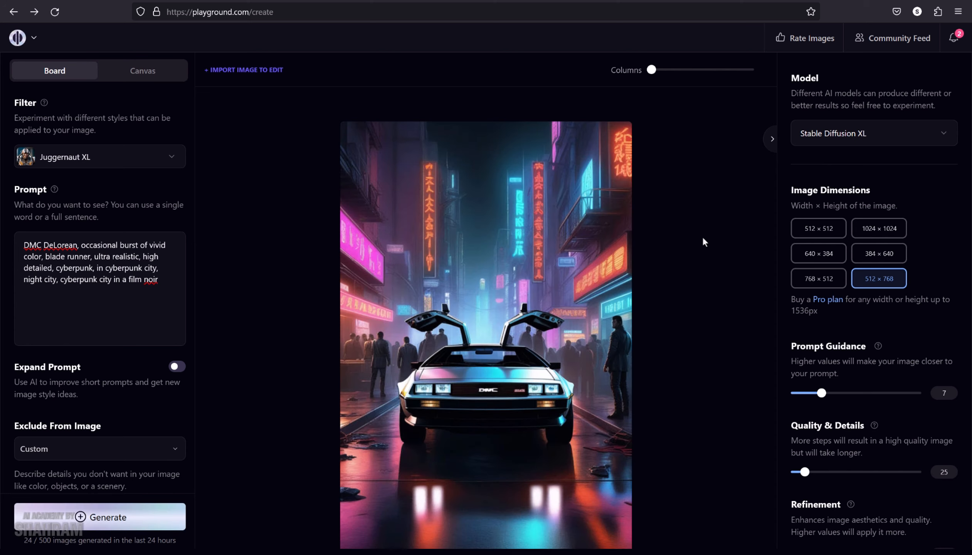
Step: Compare the newest image with the previous one and inspect the newest at full-screen size
scroll(655, 266, down, 7)
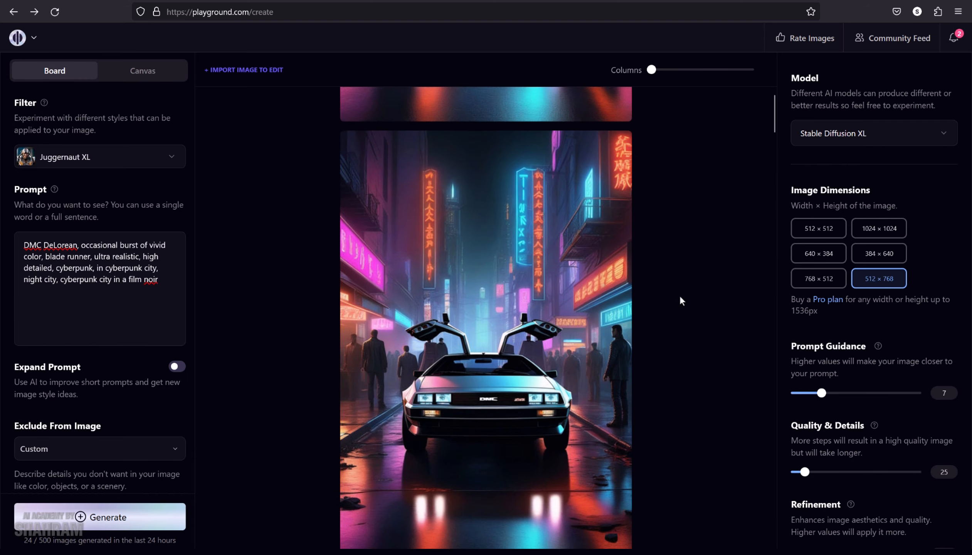
scroll(686, 305, up, 7)
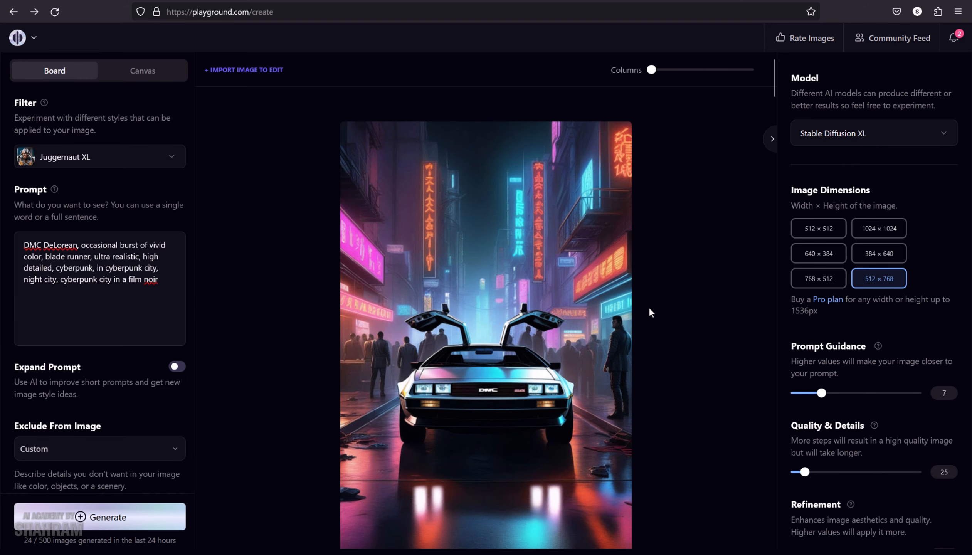
scroll(644, 303, down, 5)
scroll(637, 305, up, 5)
mouse_move(551, 214)
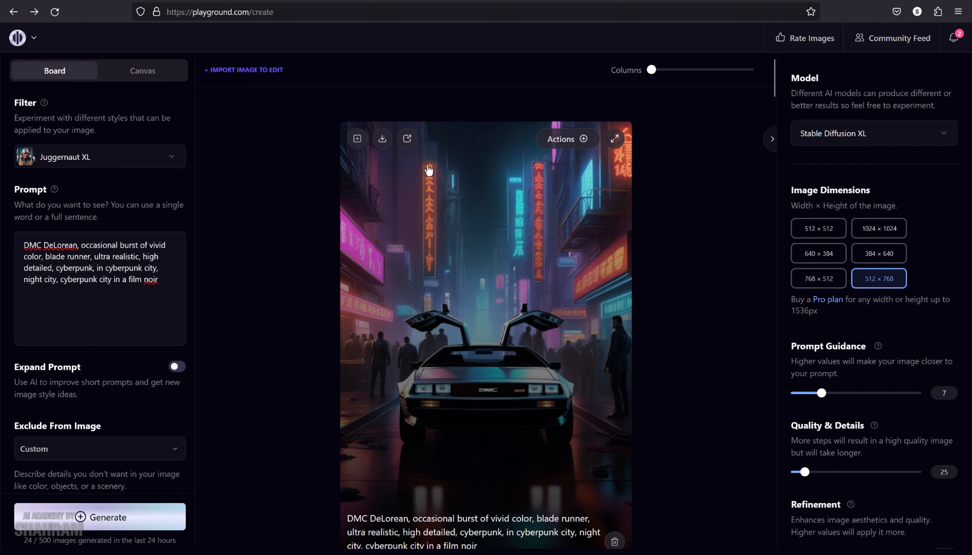
click(614, 141)
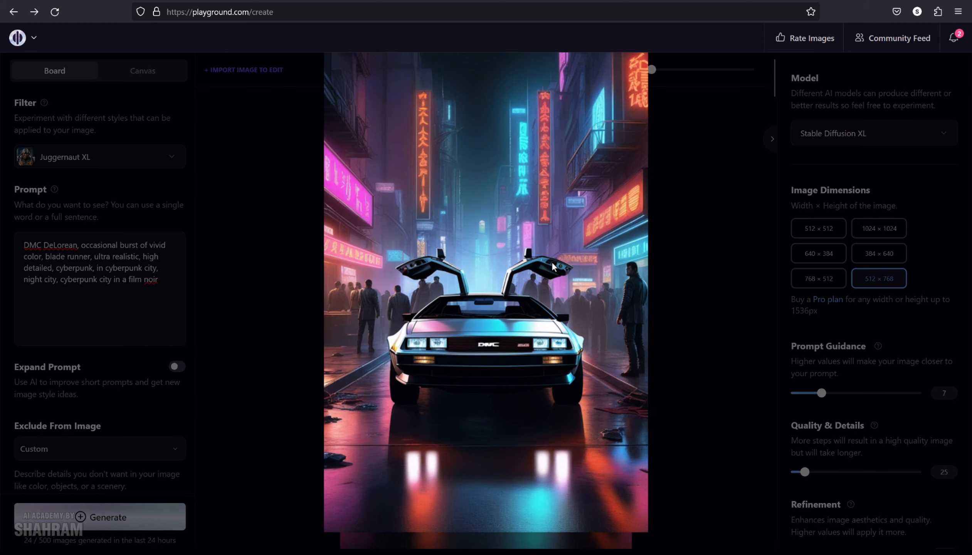
click(695, 276)
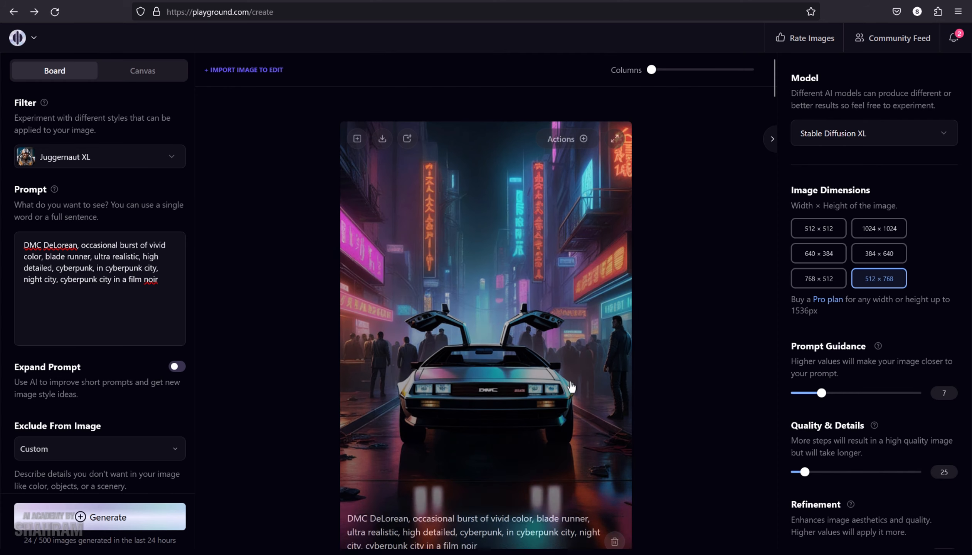
mouse_move(554, 490)
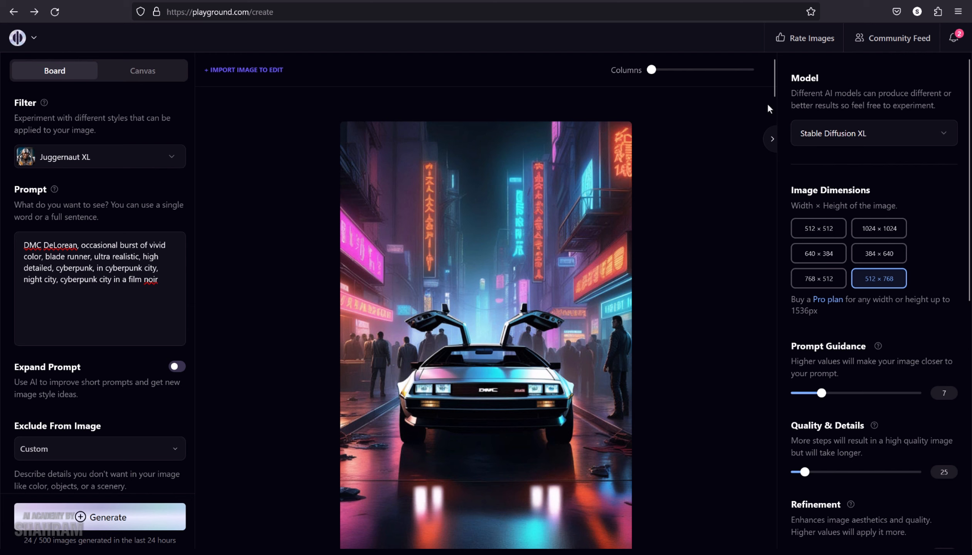
mouse_move(459, 171)
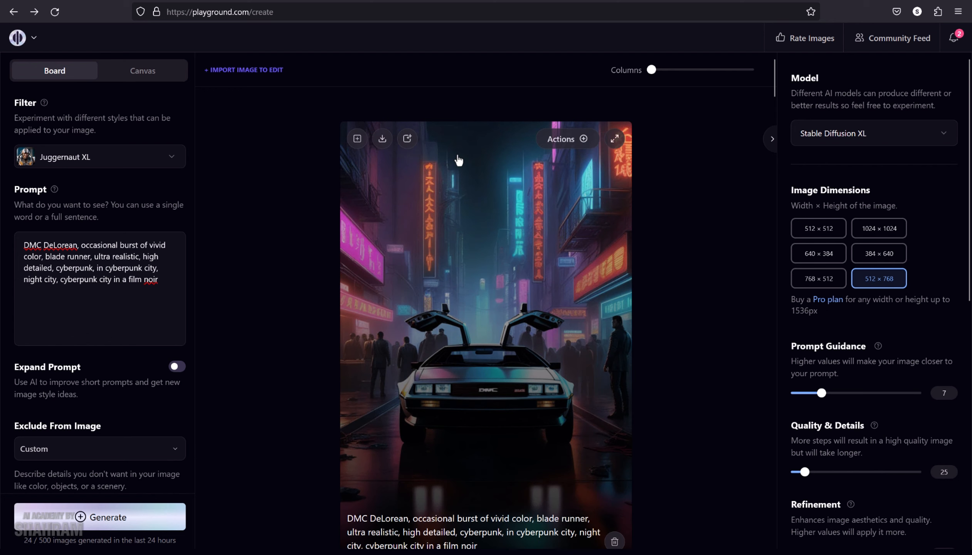
Step: Review the settings behind the newest image, including its seed, prompt, excluded details and model
scroll(863, 291, down, 5)
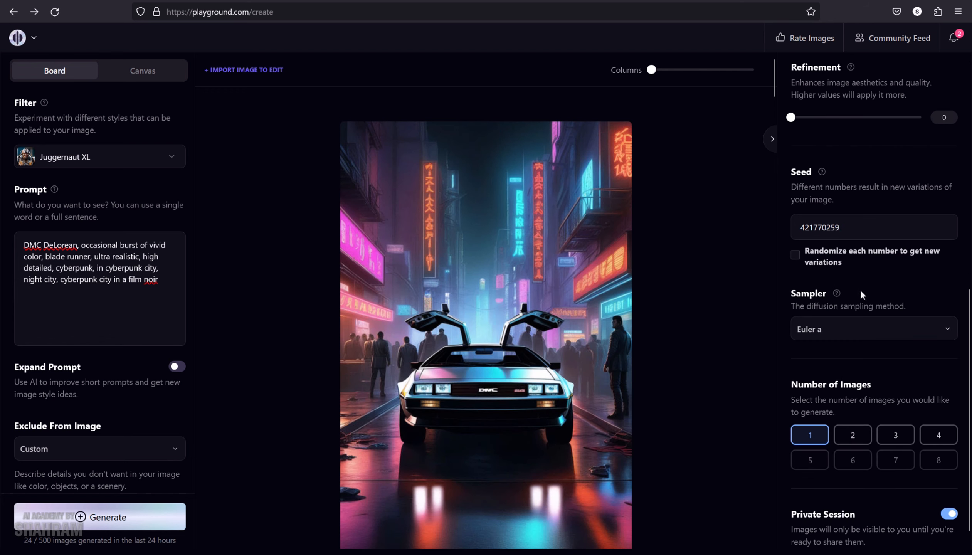
drag(848, 234, 795, 227)
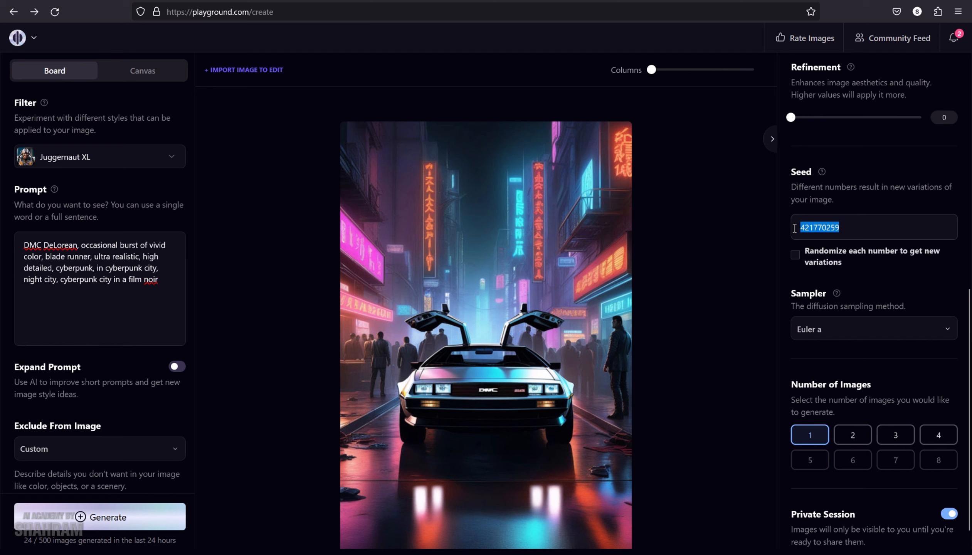
drag(159, 281, 19, 238)
scroll(58, 270, down, 5)
drag(58, 305, 4, 286)
scroll(68, 145, up, 2)
scroll(146, 424, down, 5)
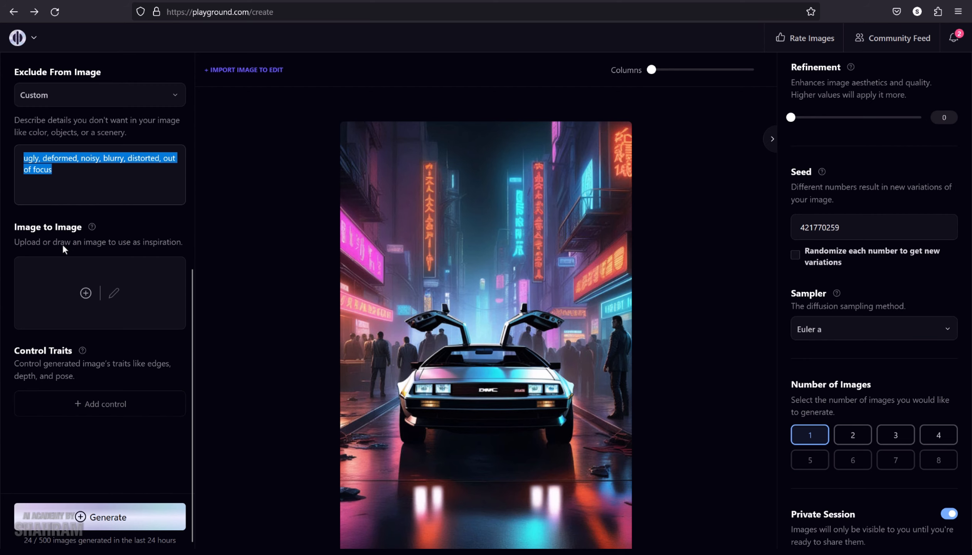
scroll(915, 249, up, 10)
scroll(915, 249, up, 1)
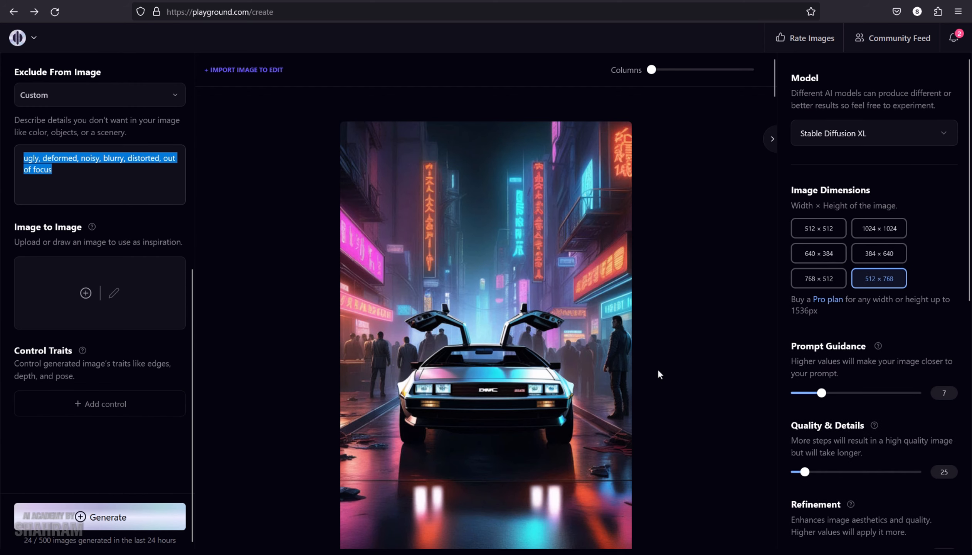
scroll(101, 297, up, 9)
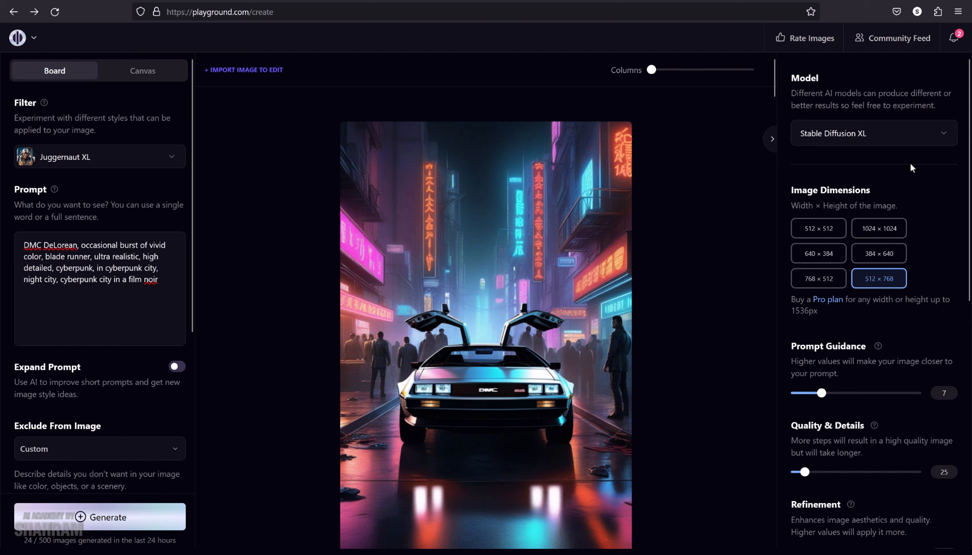
scroll(899, 286, down, 10)
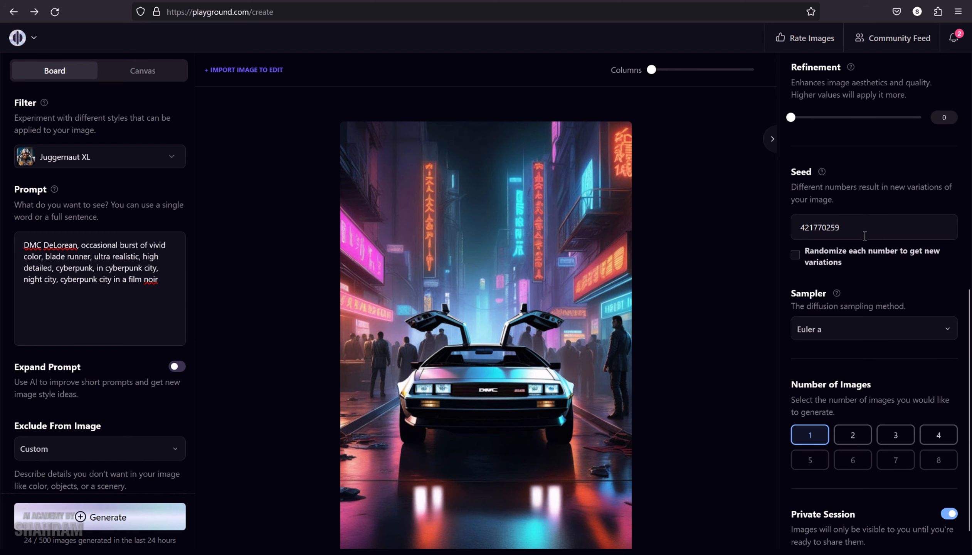
drag(859, 220, 766, 218)
click(844, 229)
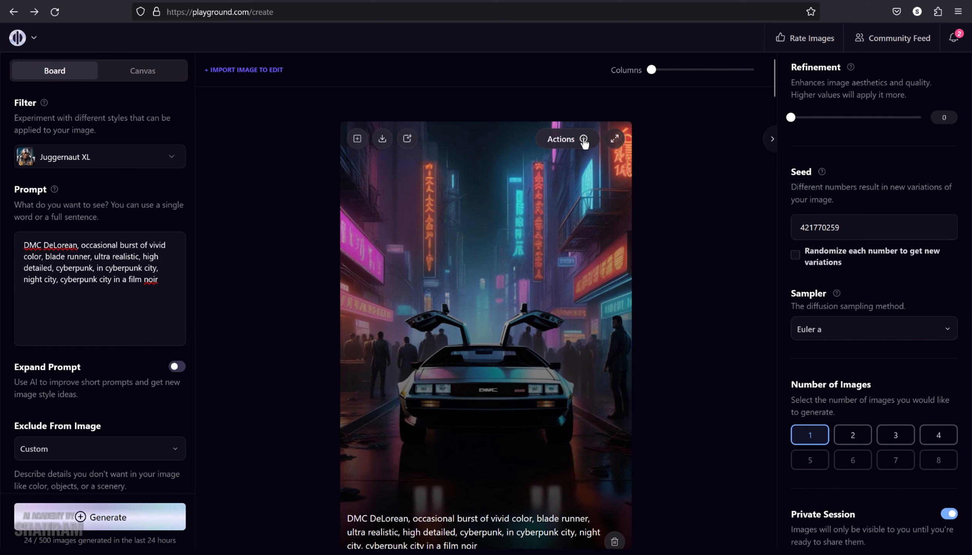
Step: Look through the actions available for the newest image and create a variation of it
mouse_move(584, 139)
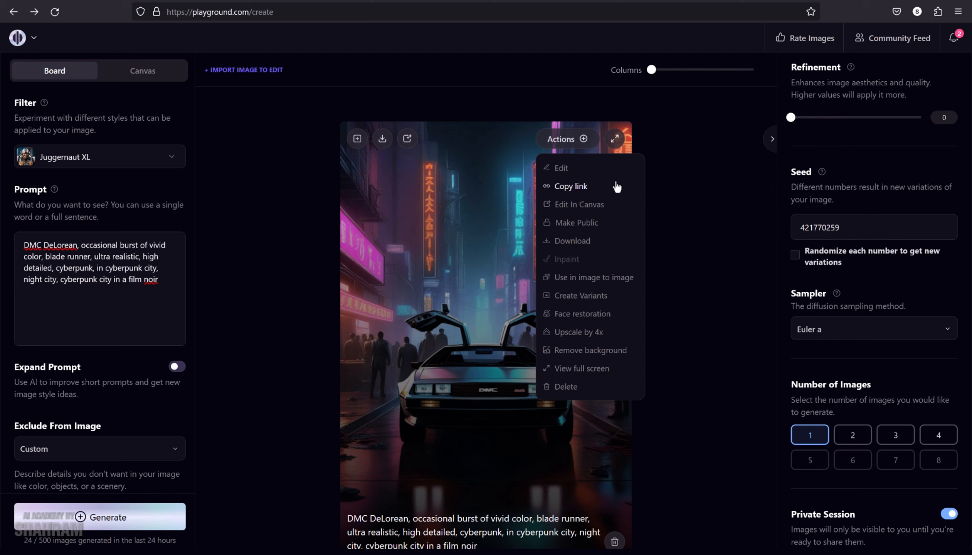
click(616, 187)
click(578, 140)
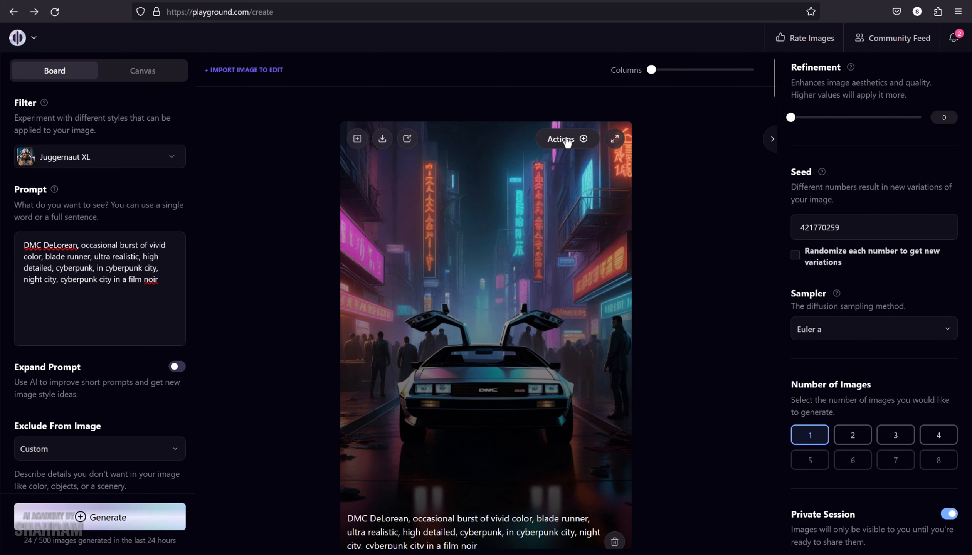
click(566, 139)
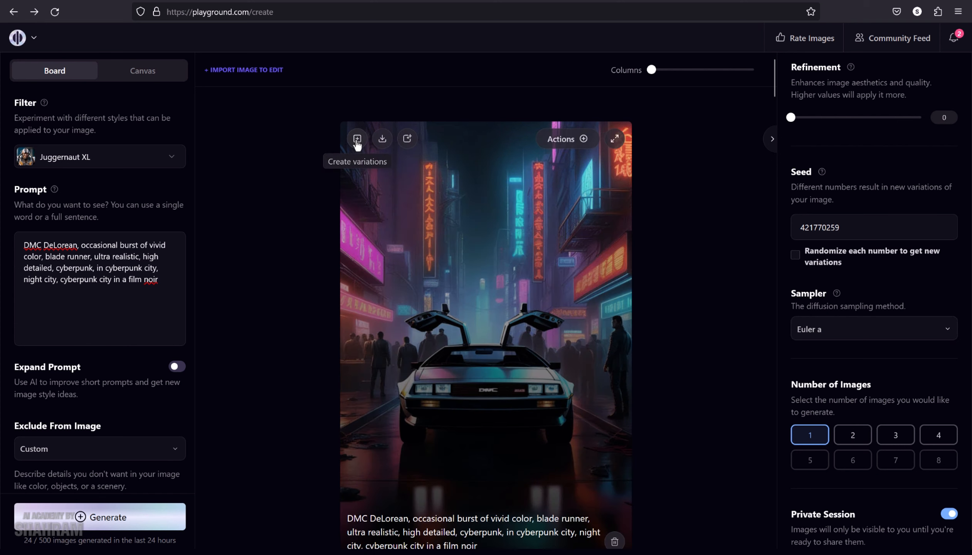
click(581, 139)
click(358, 140)
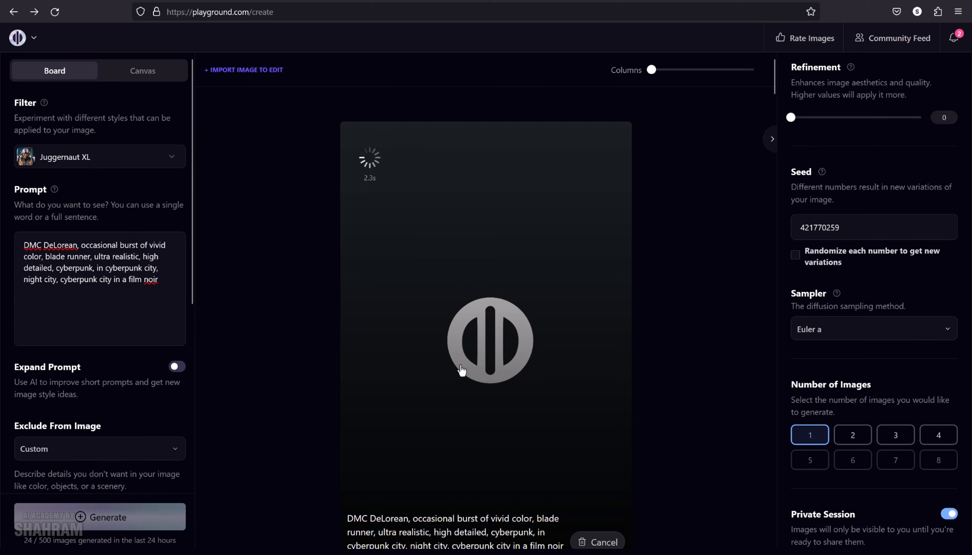
scroll(780, 386, down, 1)
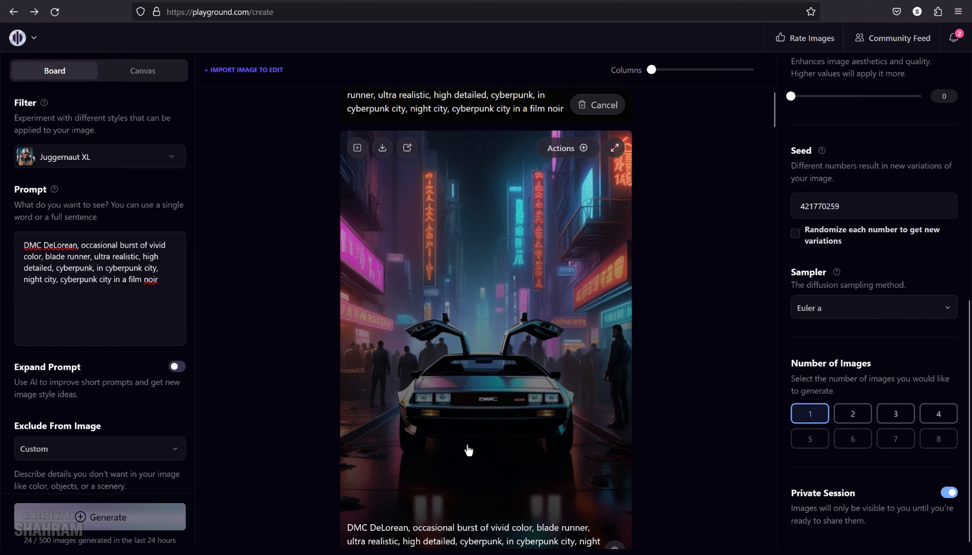
scroll(625, 407, up, 5)
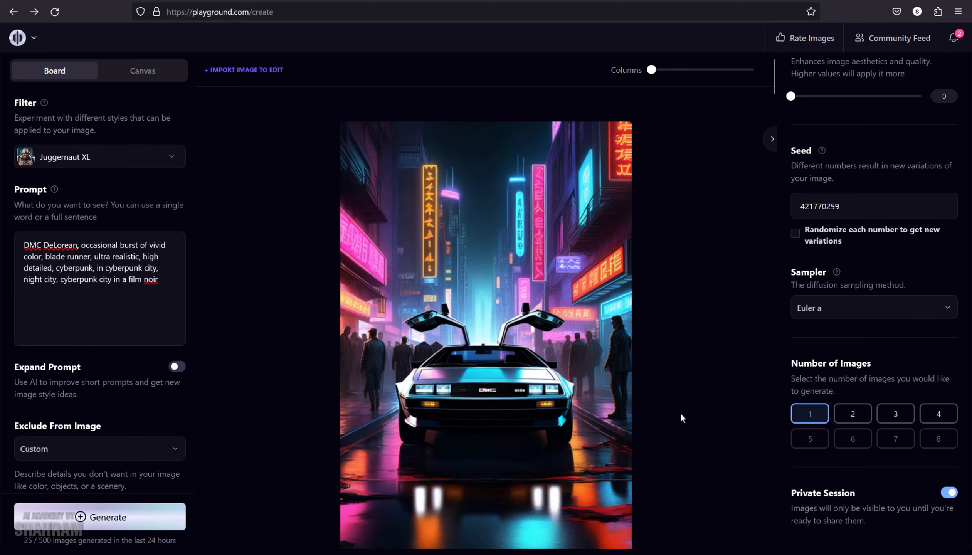
Step: Compare the new variation with its source image, examining the bystanders, neon signs and car
scroll(628, 415, down, 3)
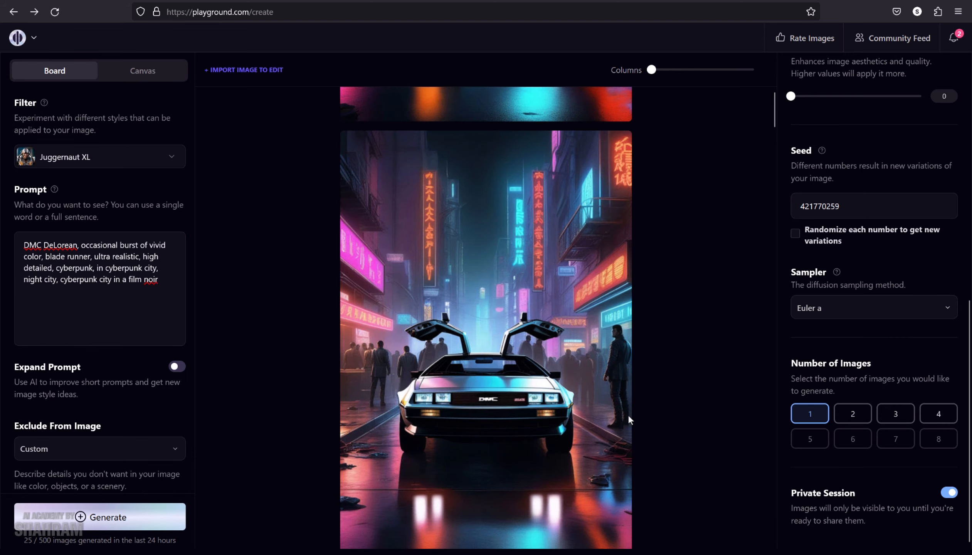
scroll(622, 427, down, 2)
scroll(591, 506, up, 5)
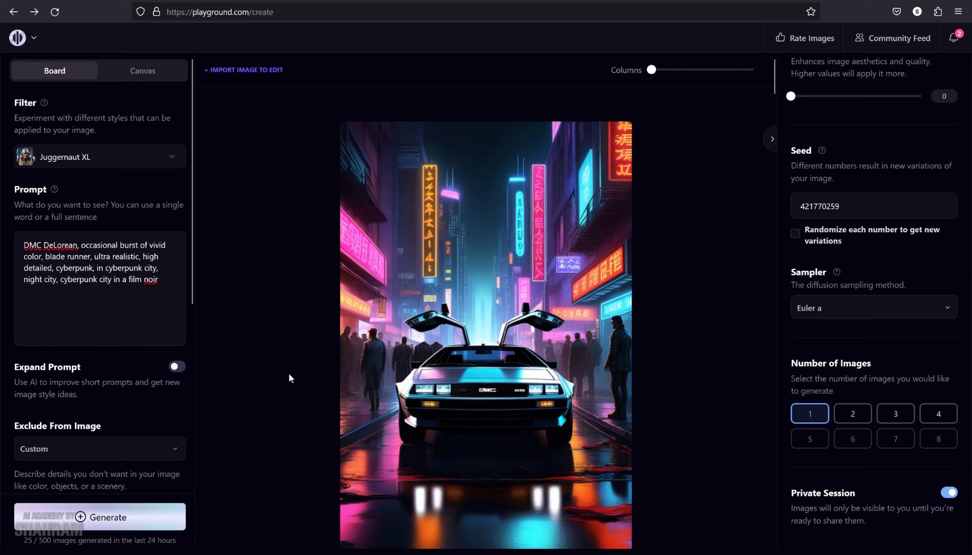
click(371, 352)
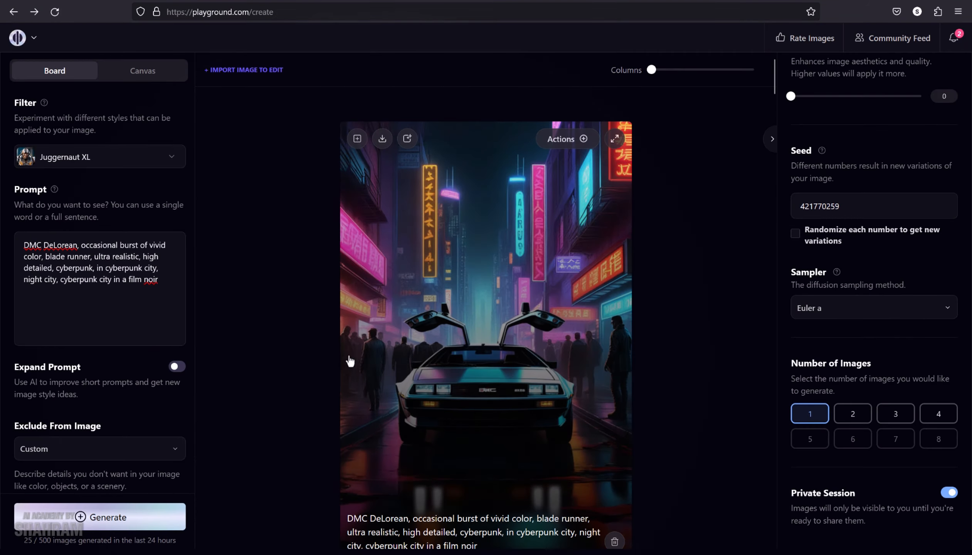
scroll(440, 346, down, 8)
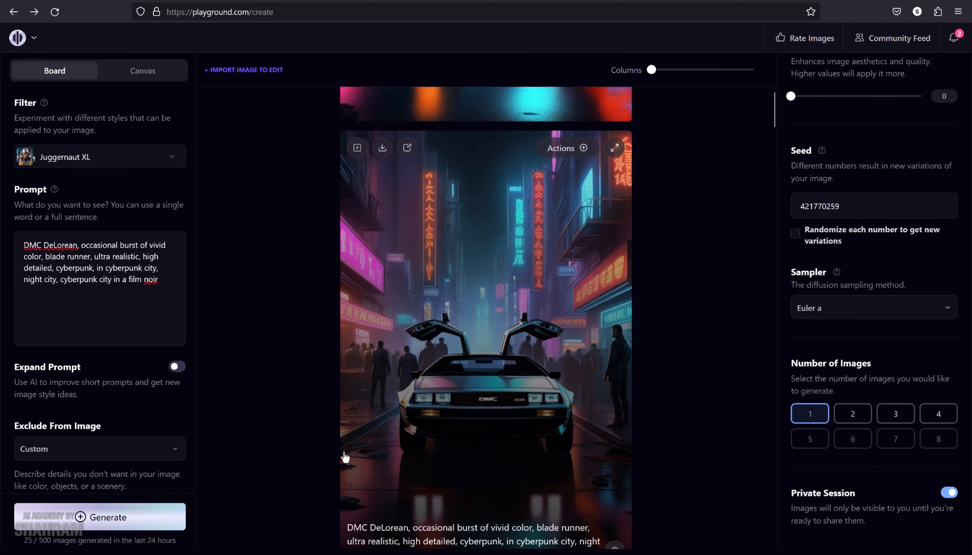
scroll(579, 407, up, 7)
scroll(727, 400, down, 5)
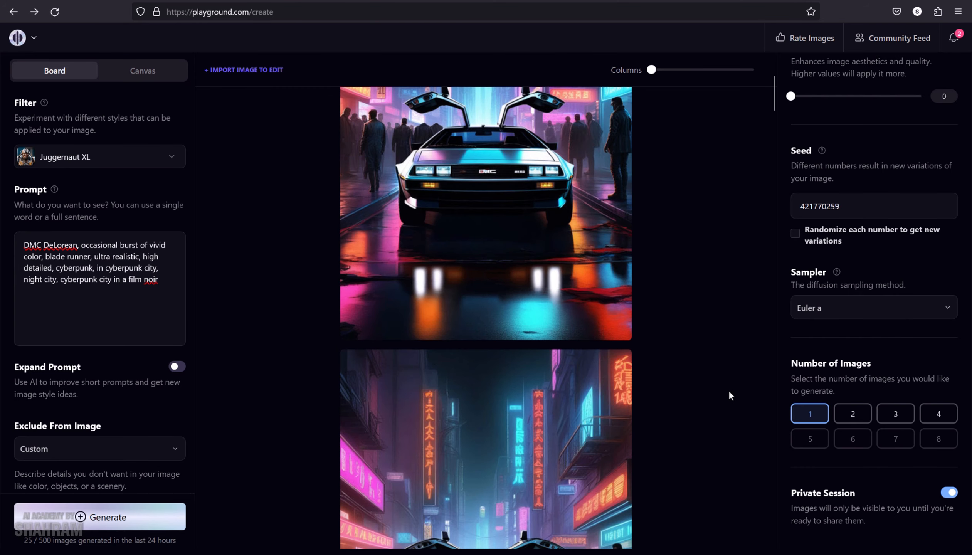
scroll(727, 396, up, 8)
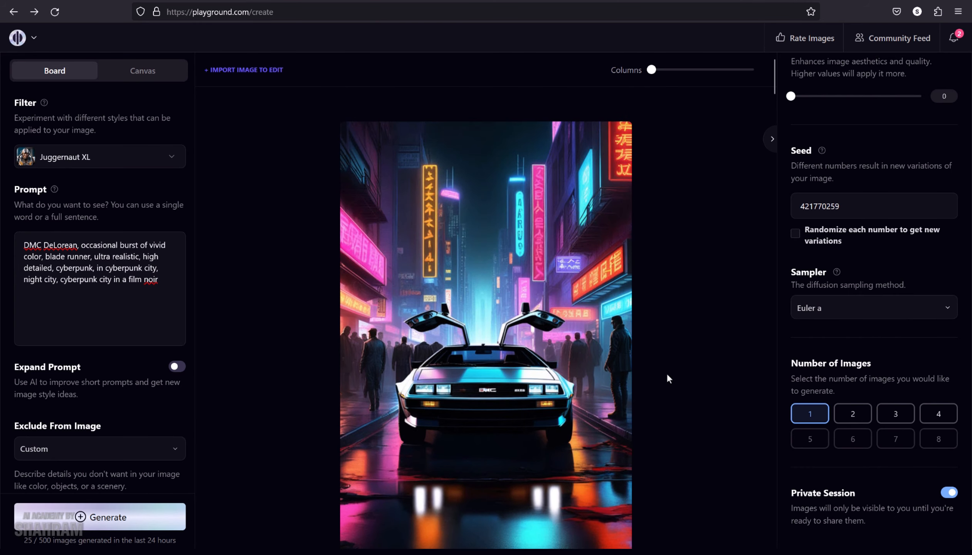
Step: Set the number of images to 4 and create variations of the newest image
scroll(667, 373, down, 10)
click(930, 421)
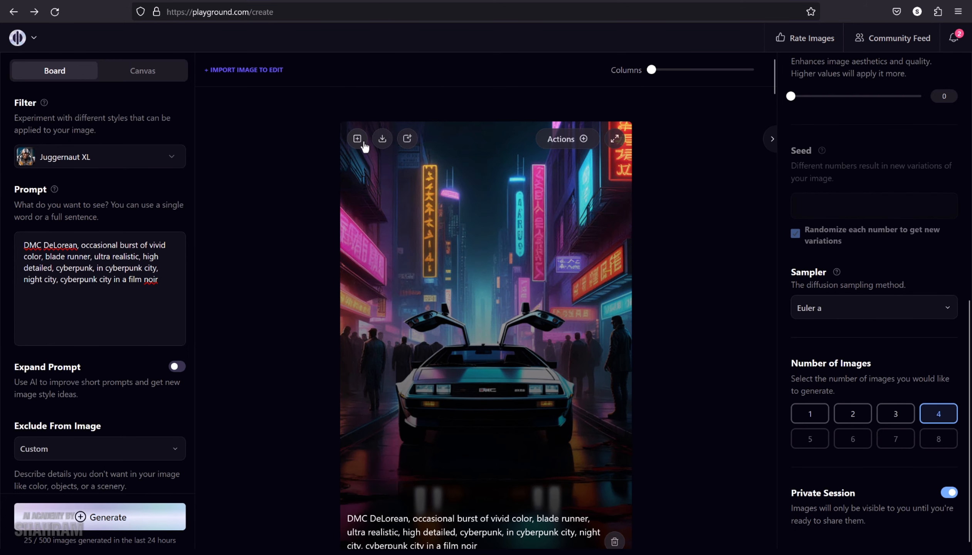
key(ctrl+Return)
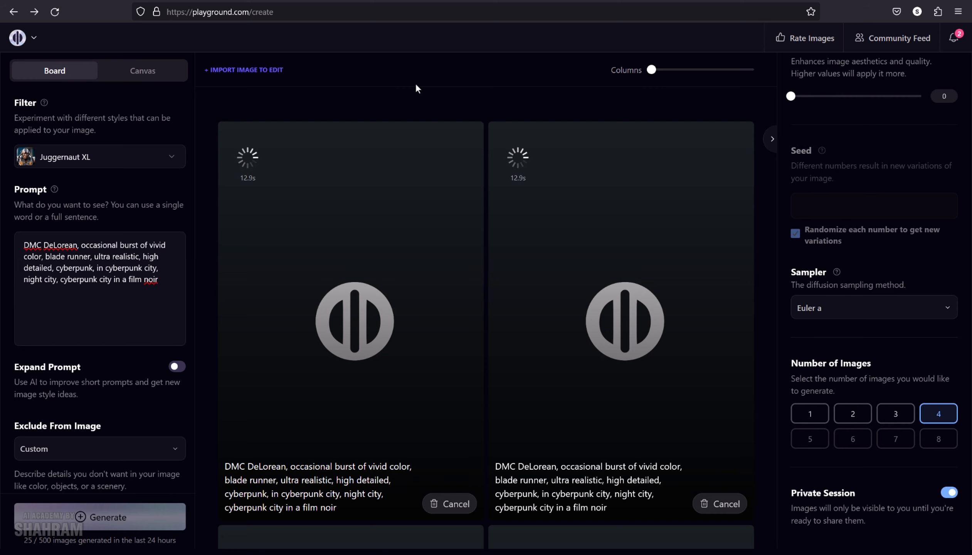
scroll(371, 249, down, 5)
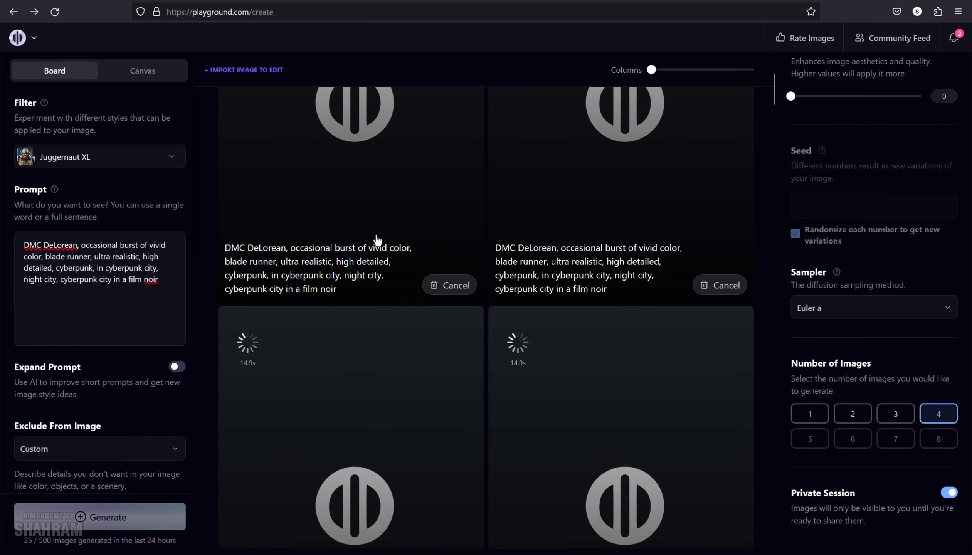
scroll(378, 240, down, 5)
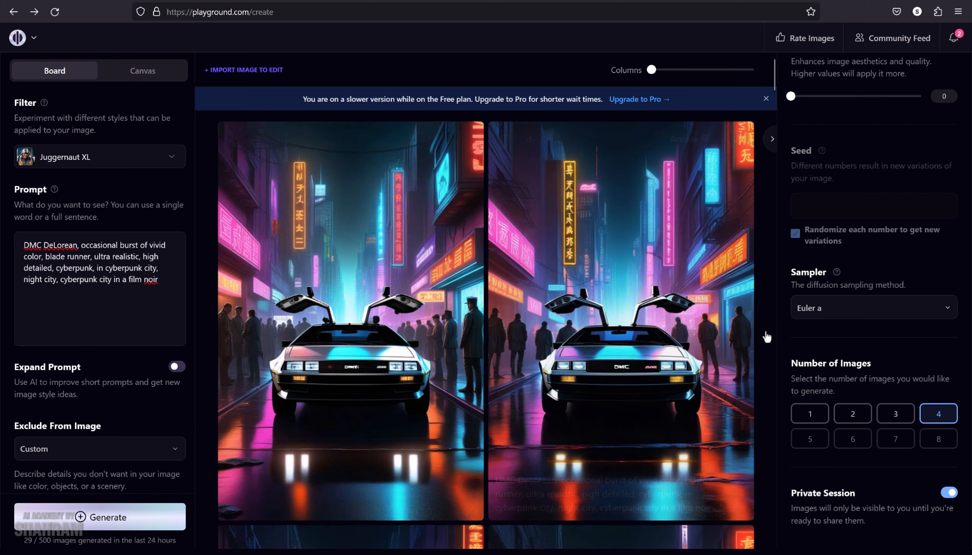
Step: Compare the four new variations with their source image, examining the bystanders, neon signs, doors and car reflections
scroll(742, 311, down, 5)
scroll(751, 444, down, 5)
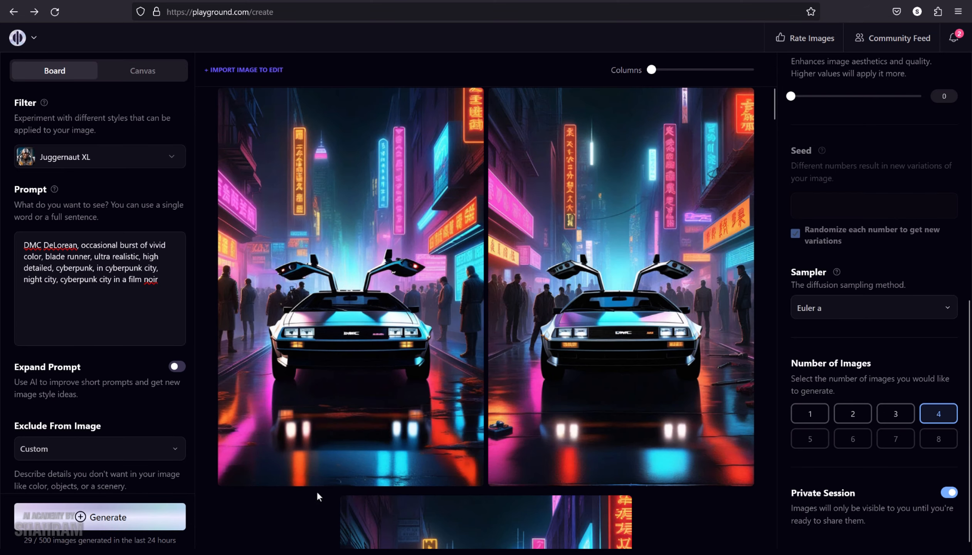
mouse_move(360, 401)
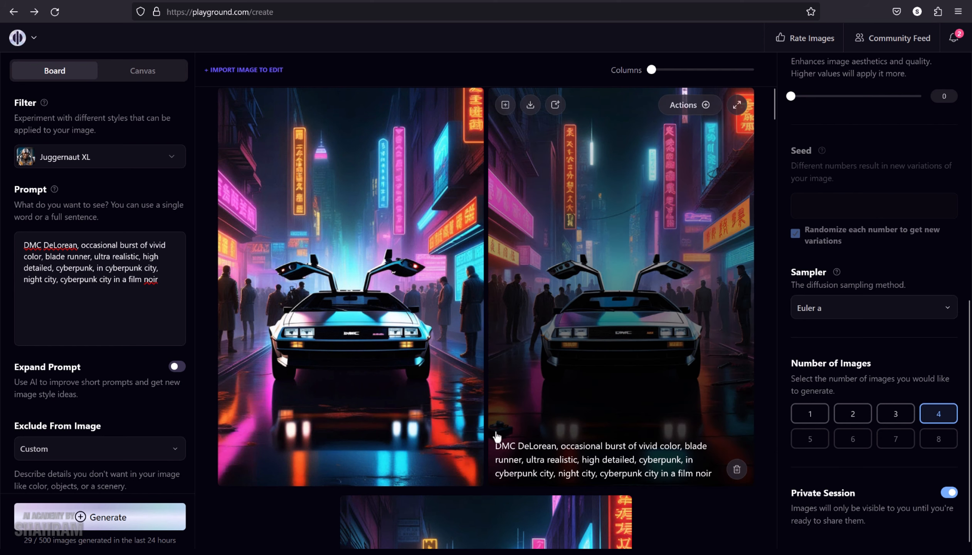
scroll(756, 468, up, 10)
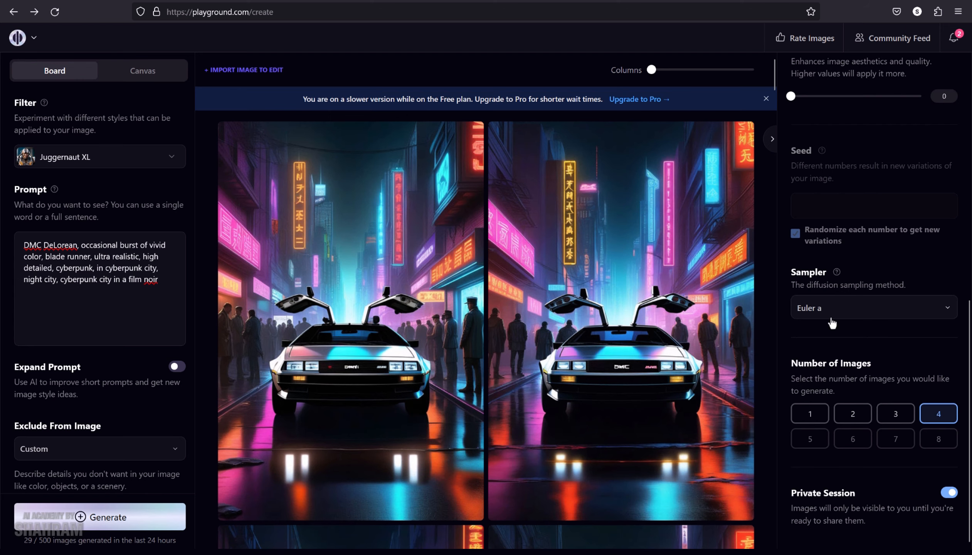
scroll(839, 195, up, 5)
scroll(896, 295, down, 5)
mouse_move(731, 224)
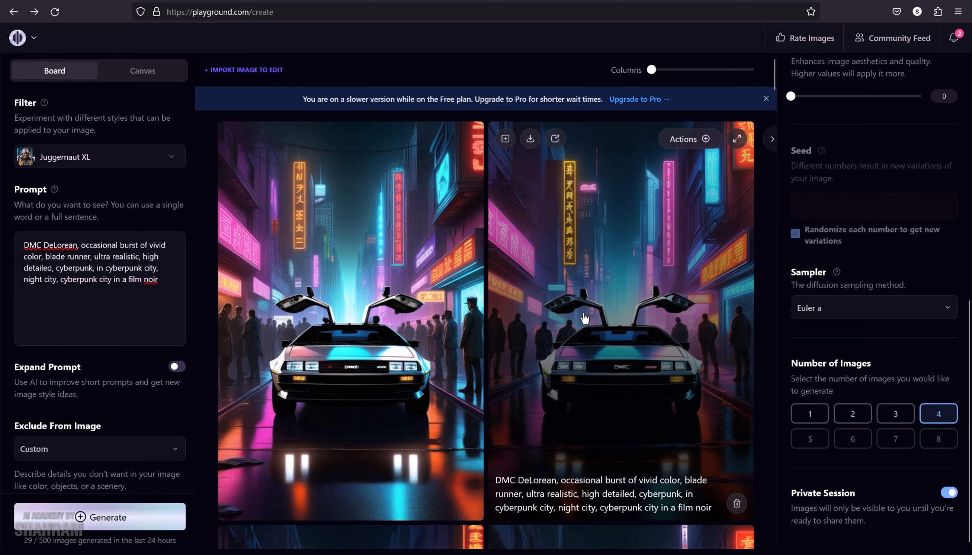
scroll(685, 392, down, 5)
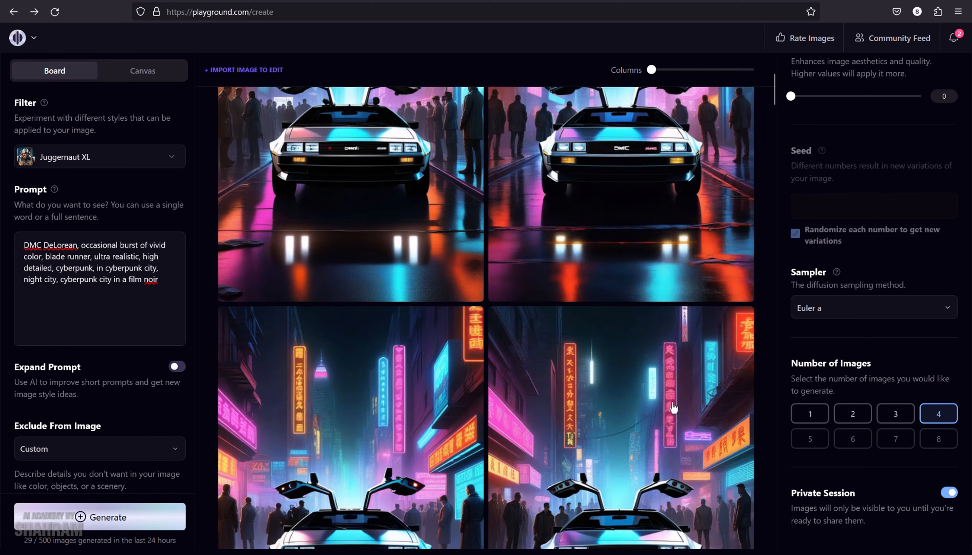
scroll(685, 392, down, 10)
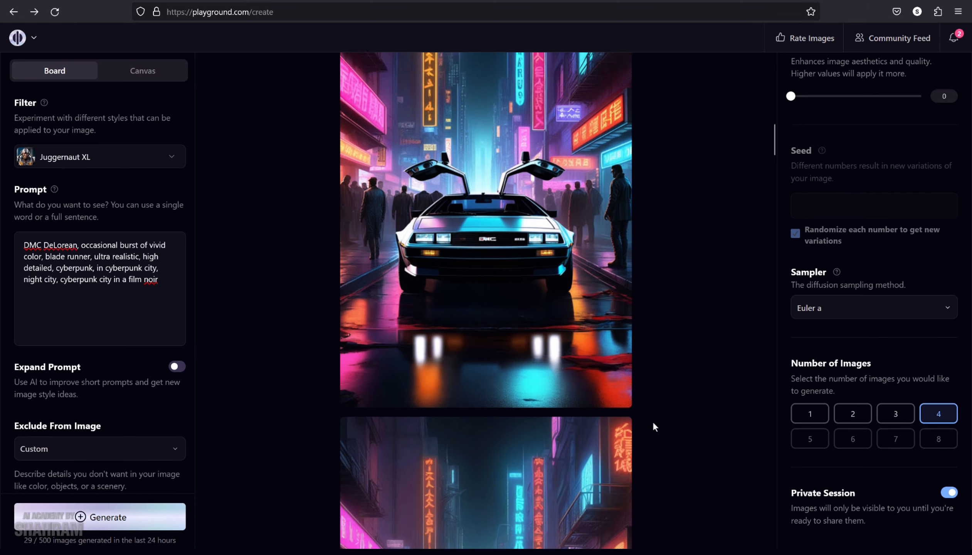
scroll(653, 420, up, 13)
Step: Download the source image below the four variations to the Desktop as a PNG
scroll(653, 397, down, 11)
mouse_move(451, 276)
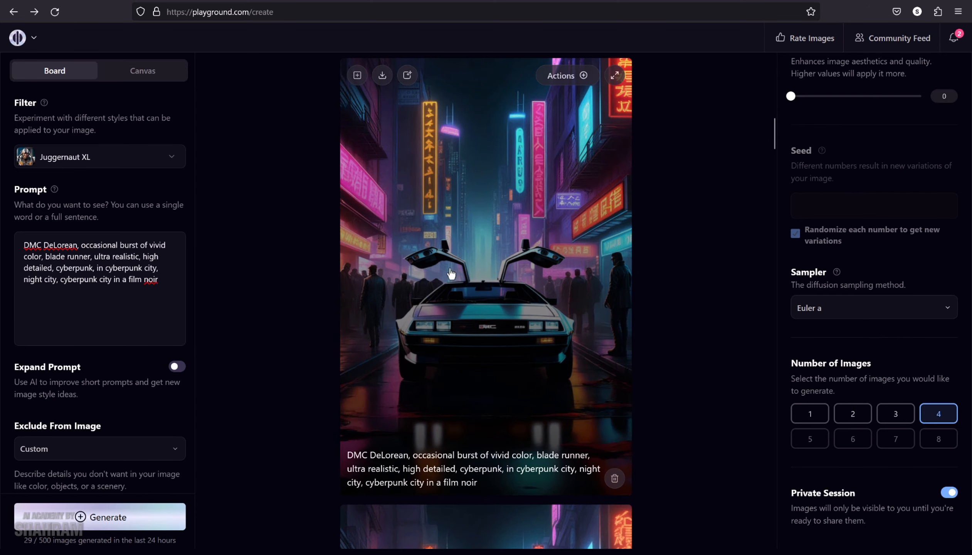
click(382, 79)
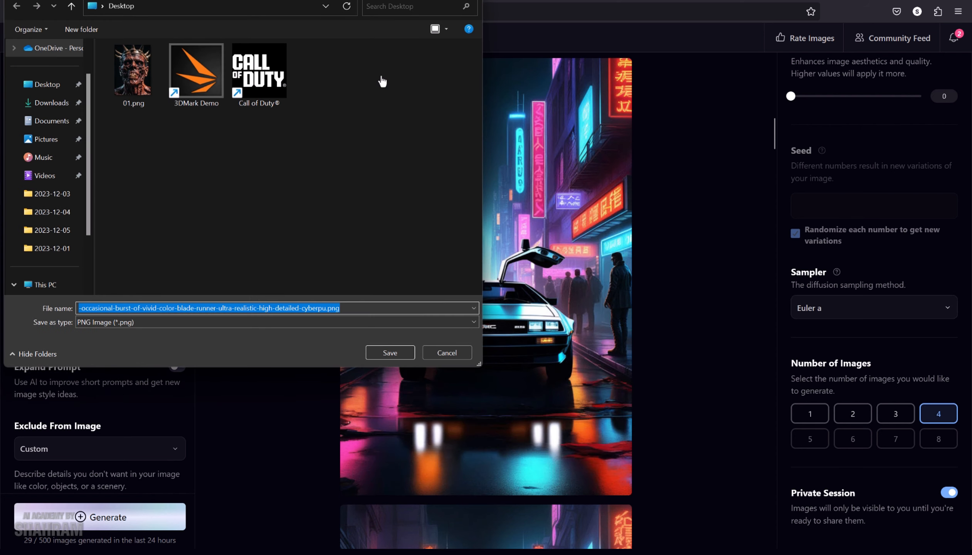
click(381, 350)
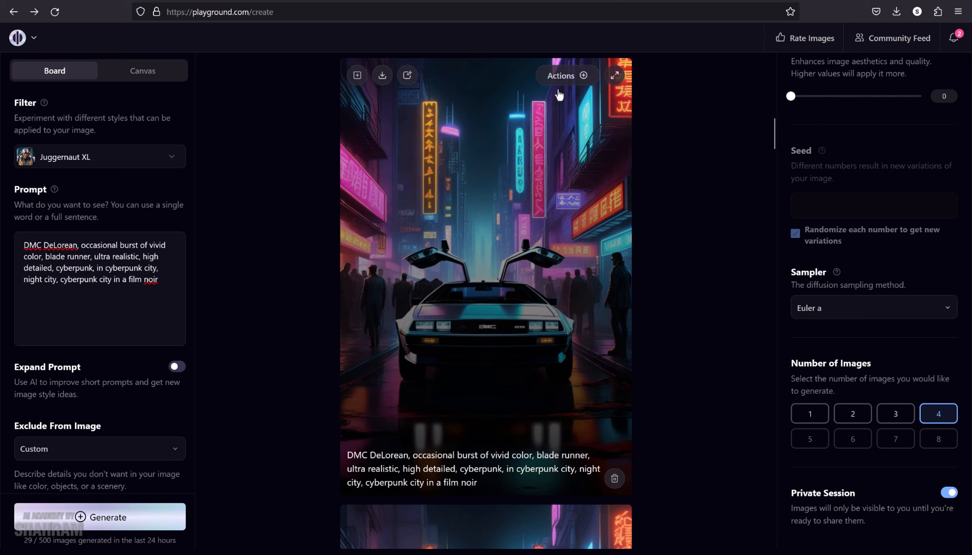
Step: Upscale the same source image by 4x and save the upscaled PNG to the Desktop
click(576, 78)
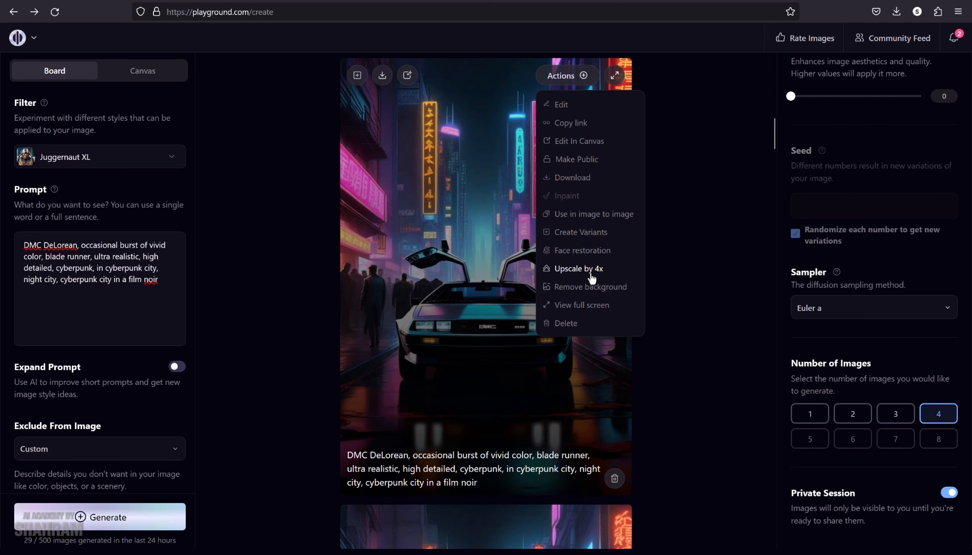
click(590, 267)
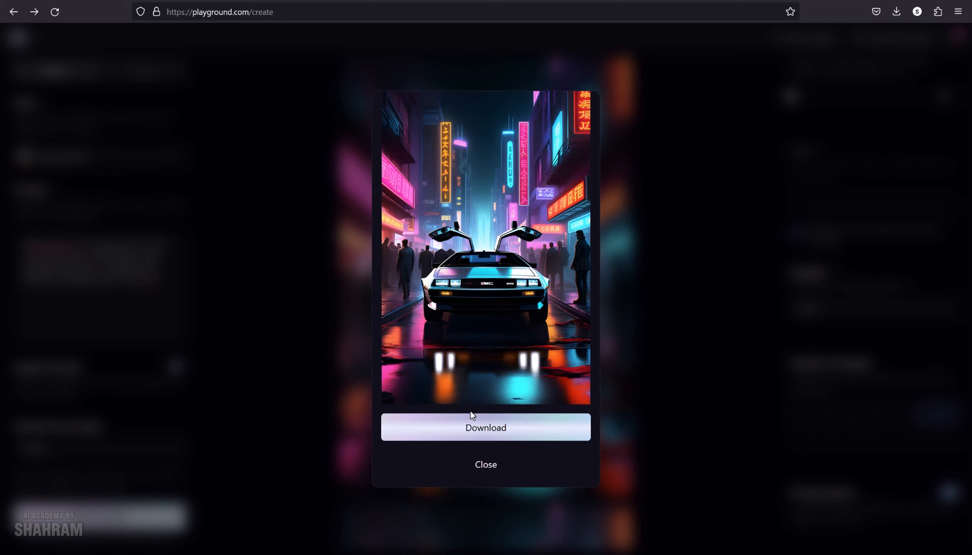
click(473, 426)
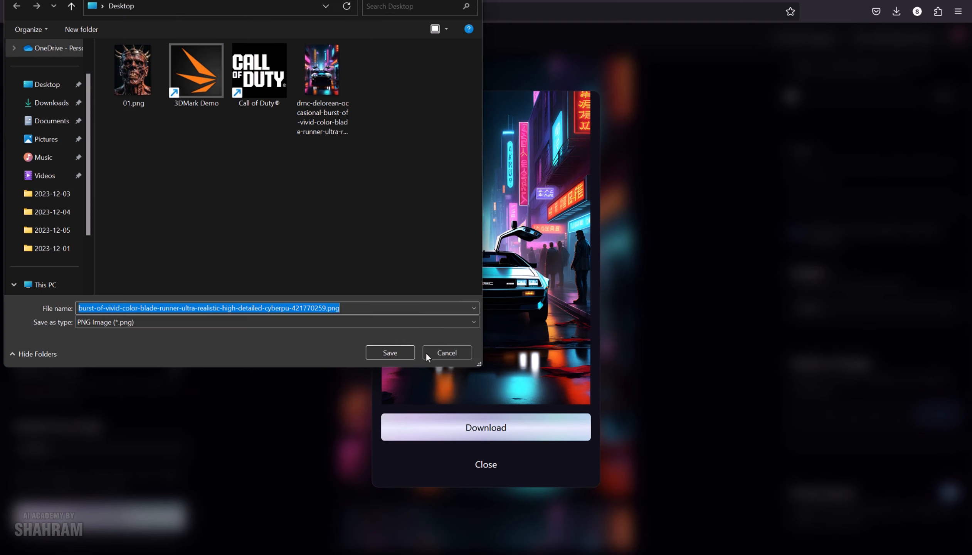
click(389, 351)
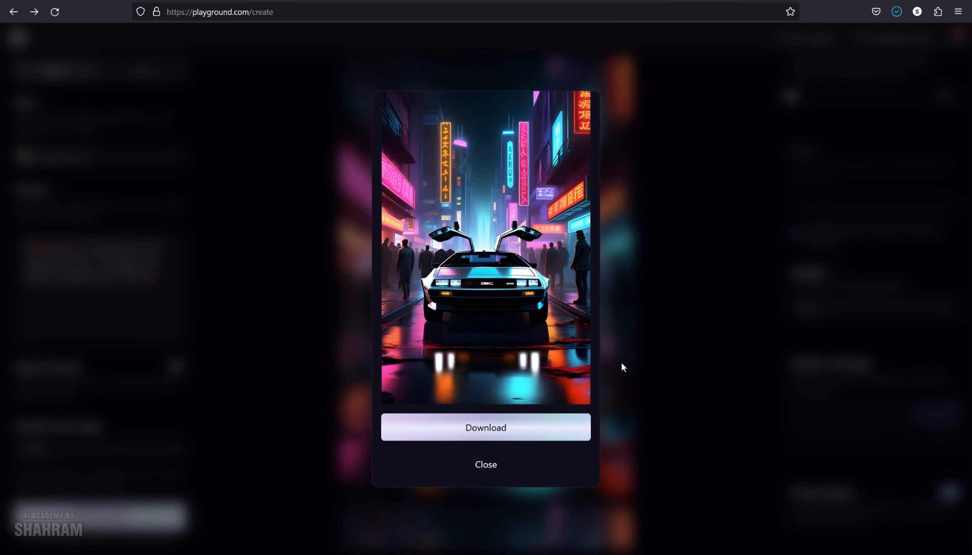
click(487, 472)
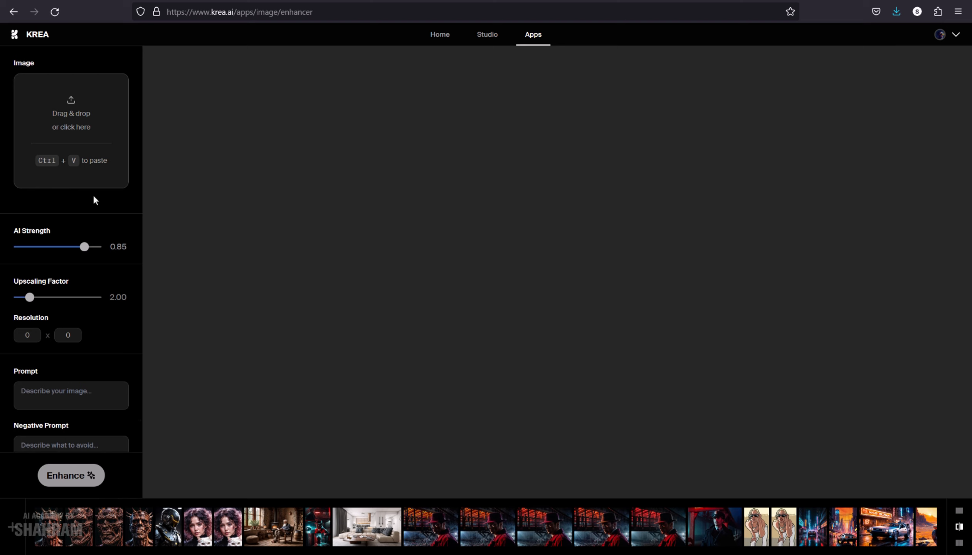
Step: Paste the DeLorean image into Krea's image enhancer as the image to enhance
scroll(70, 328, down, 1)
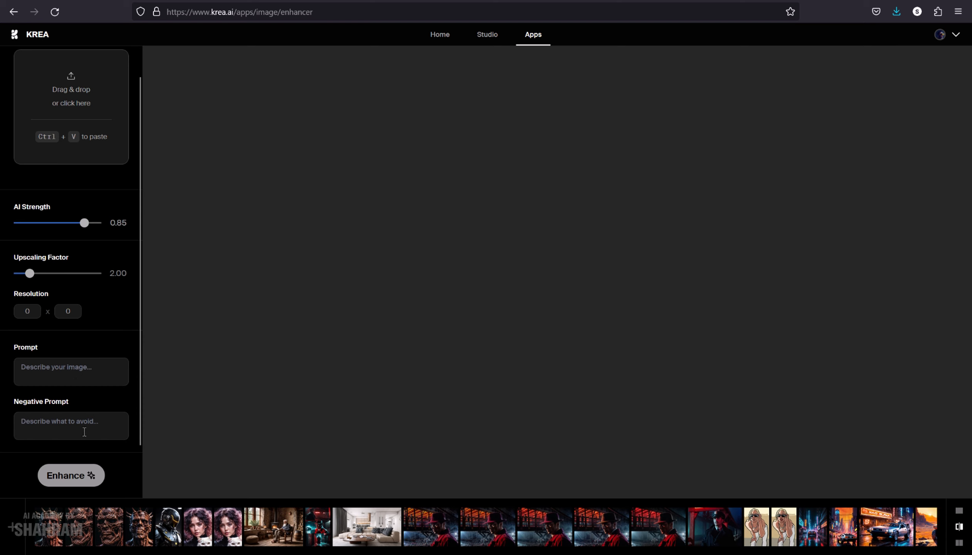
scroll(134, 286, up, 1)
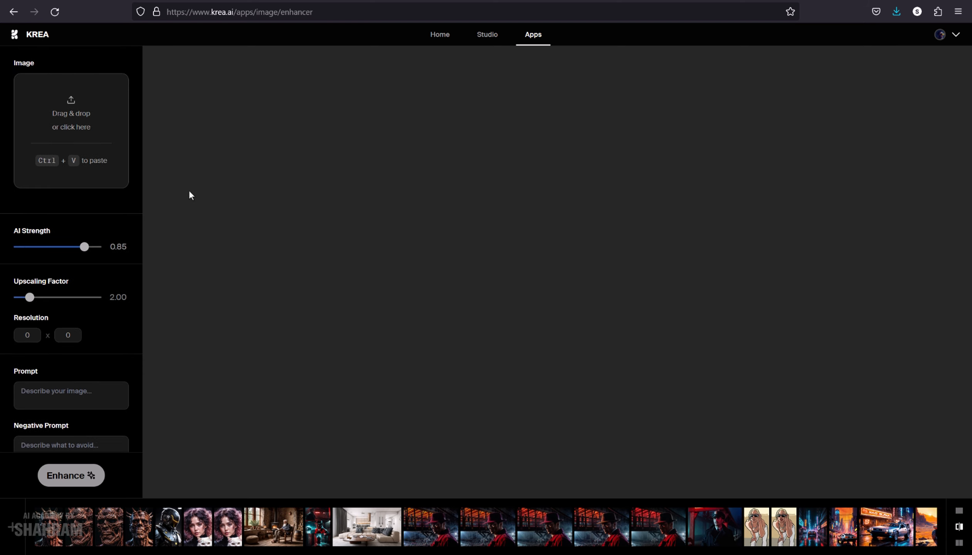
key(ctrl+v)
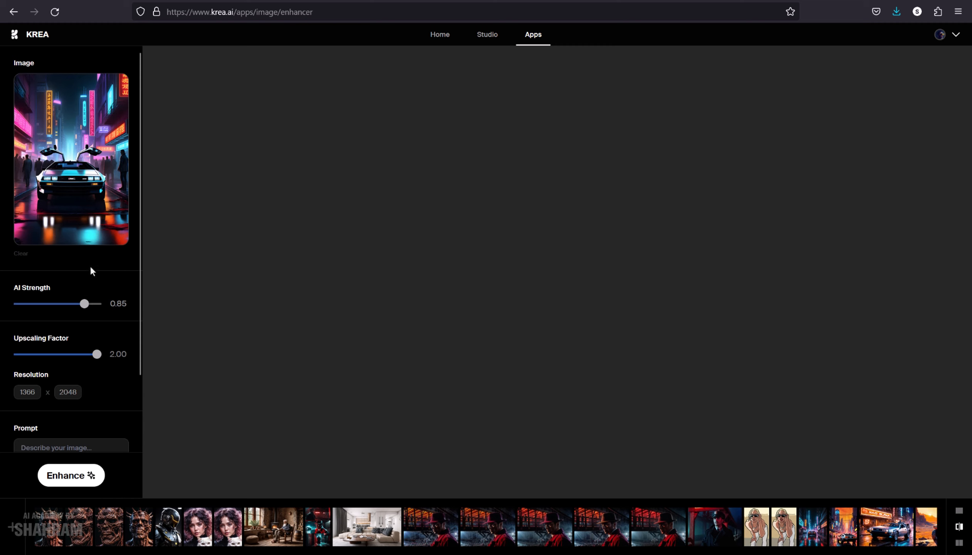
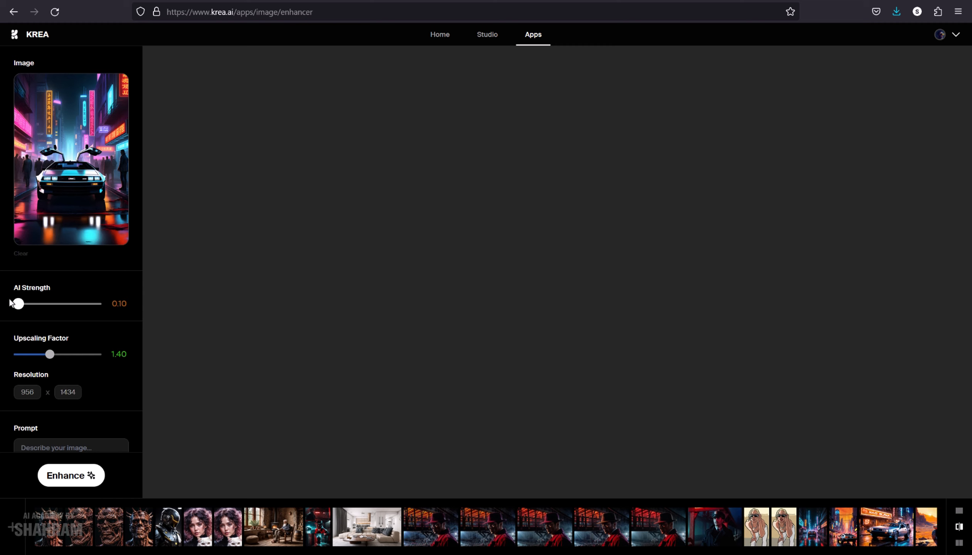
Step: Set the AI Strength to 0.70, leave the prompt and negative prompt empty, and enhance the DeLorean image
drag(11, 303, 72, 313)
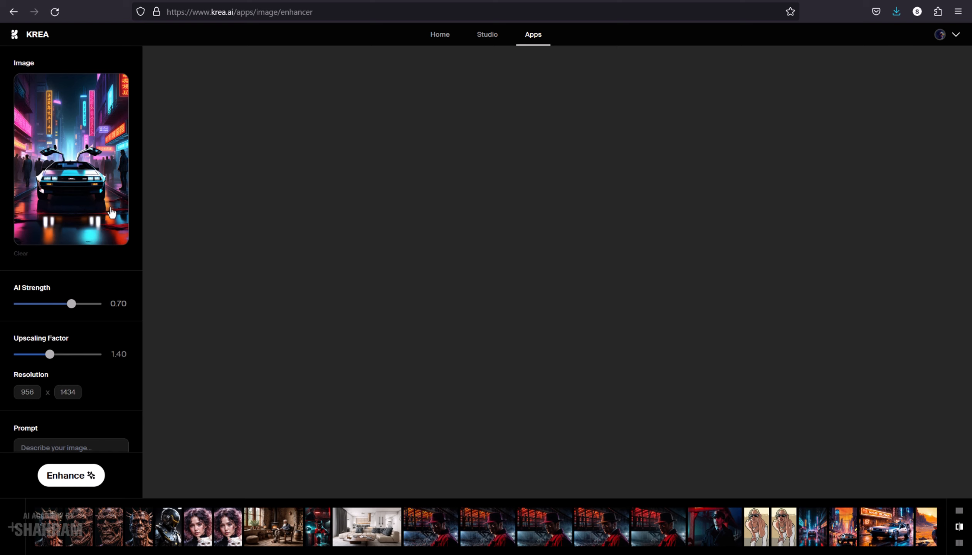
scroll(105, 235, down, 2)
scroll(107, 234, up, 2)
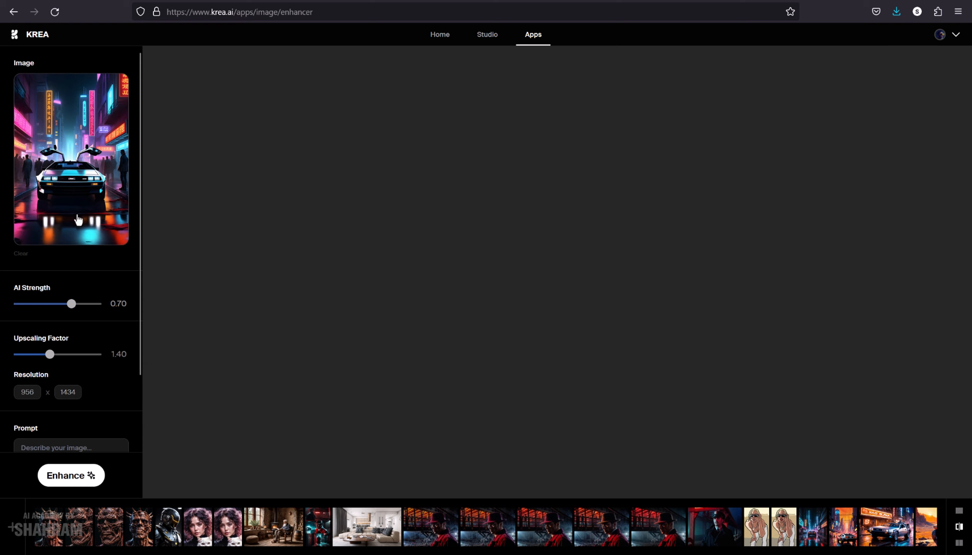
scroll(78, 250, down, 2)
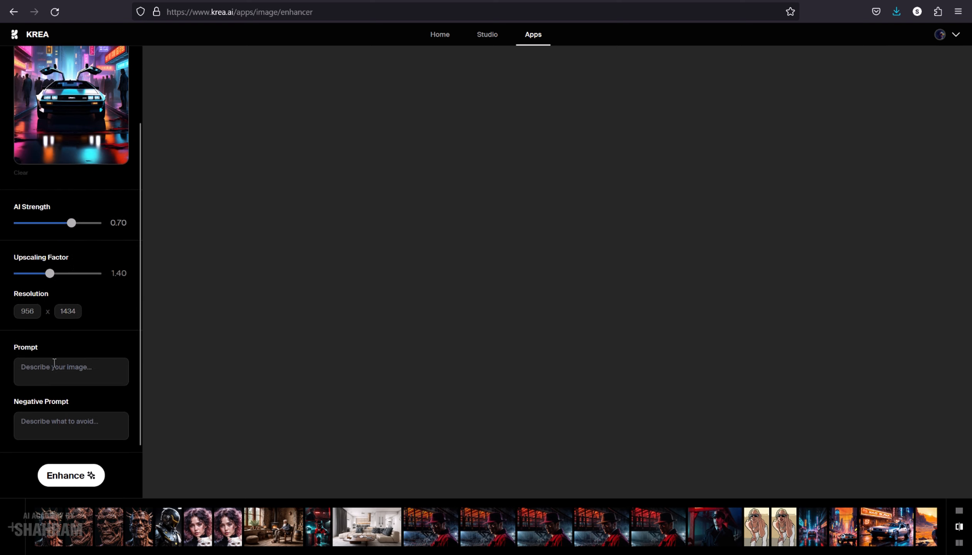
click(41, 427)
click(69, 381)
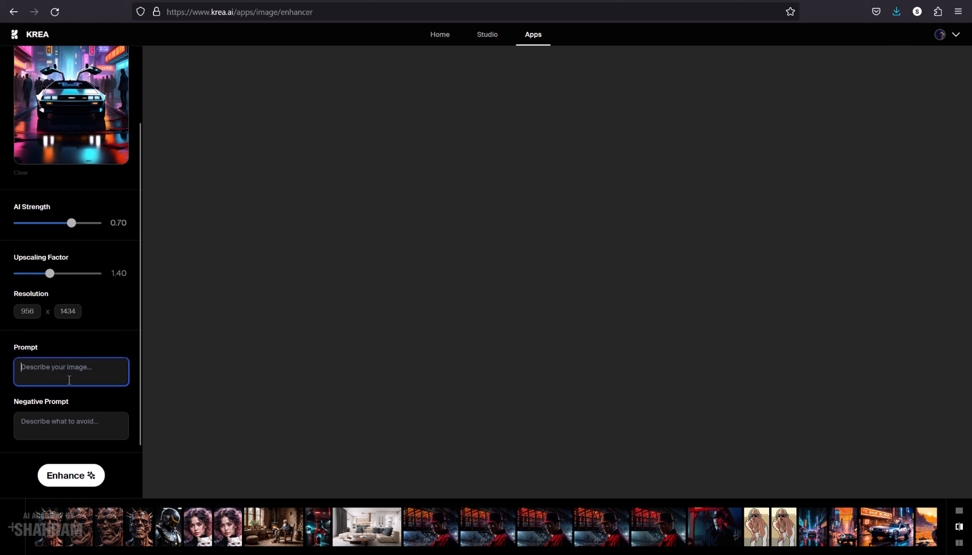
click(69, 434)
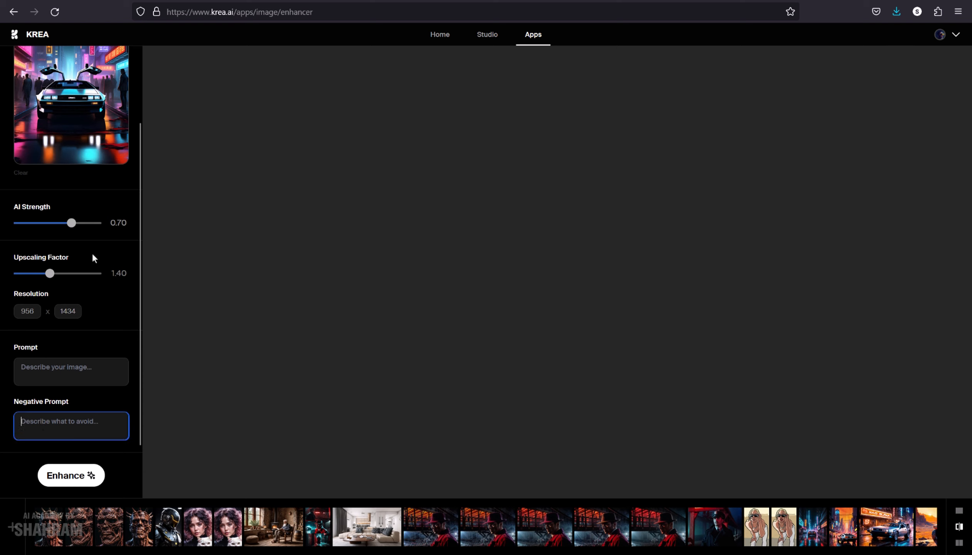
scroll(93, 256, up, 2)
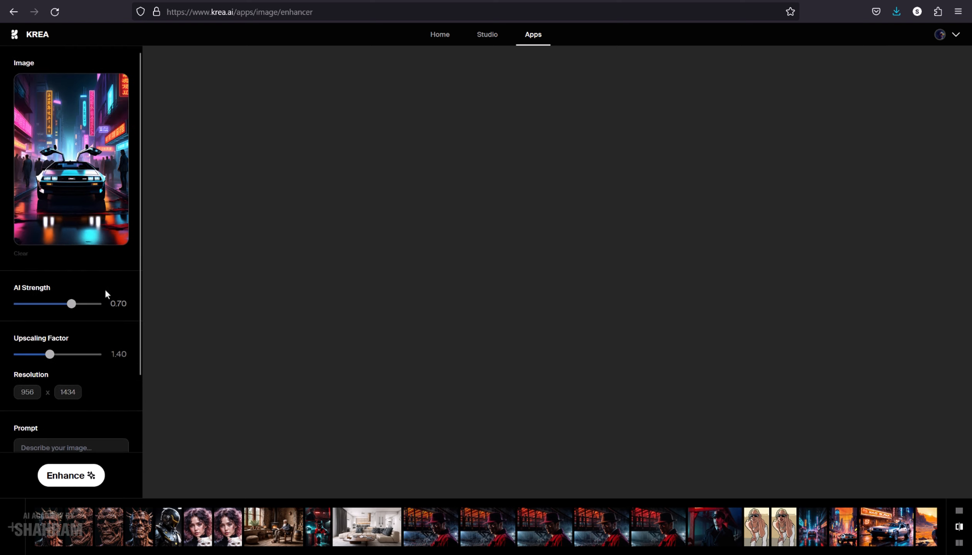
click(82, 477)
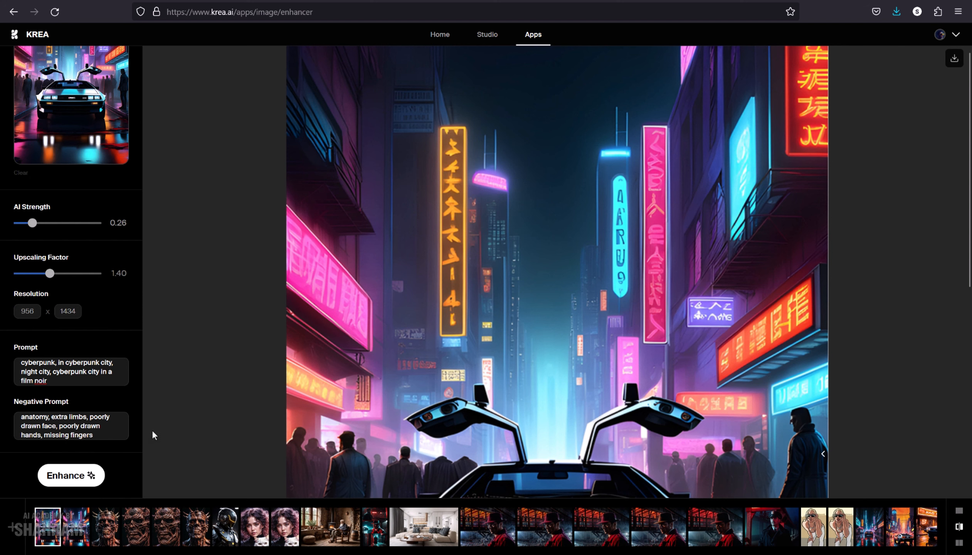
Step: Compare the 0.70 AI Strength result with the original, revealing the enhanced doors, people, signs and car front
click(75, 542)
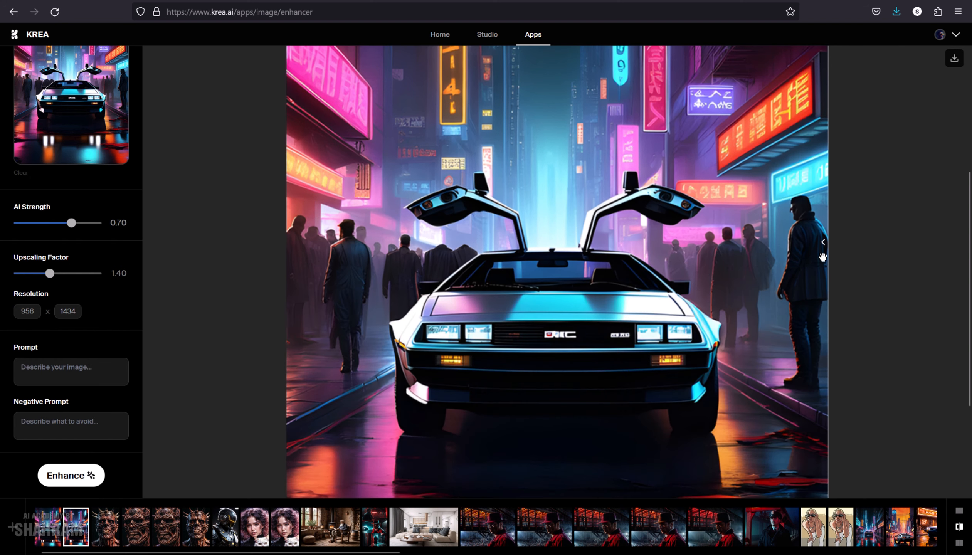
scroll(833, 259, up, 5)
scroll(818, 362, down, 5)
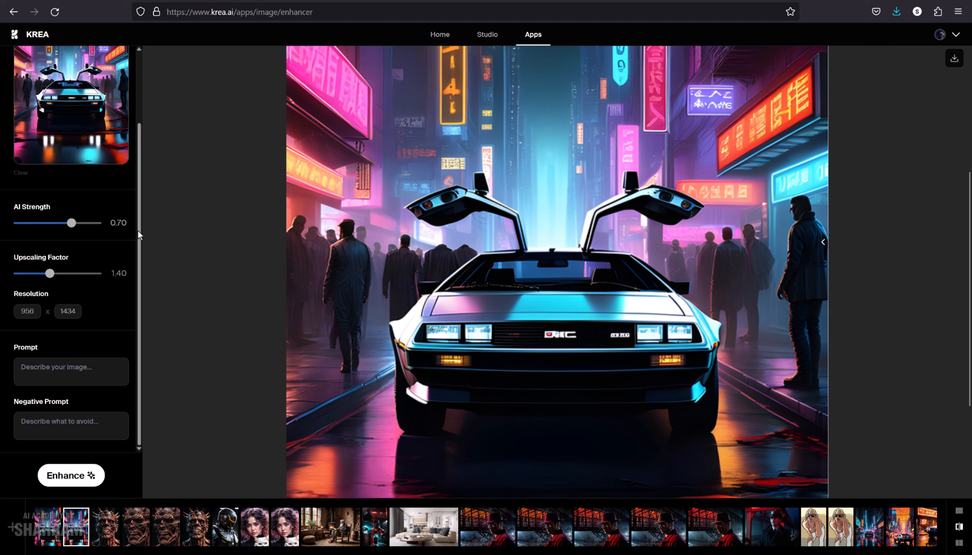
drag(803, 254, 307, 272)
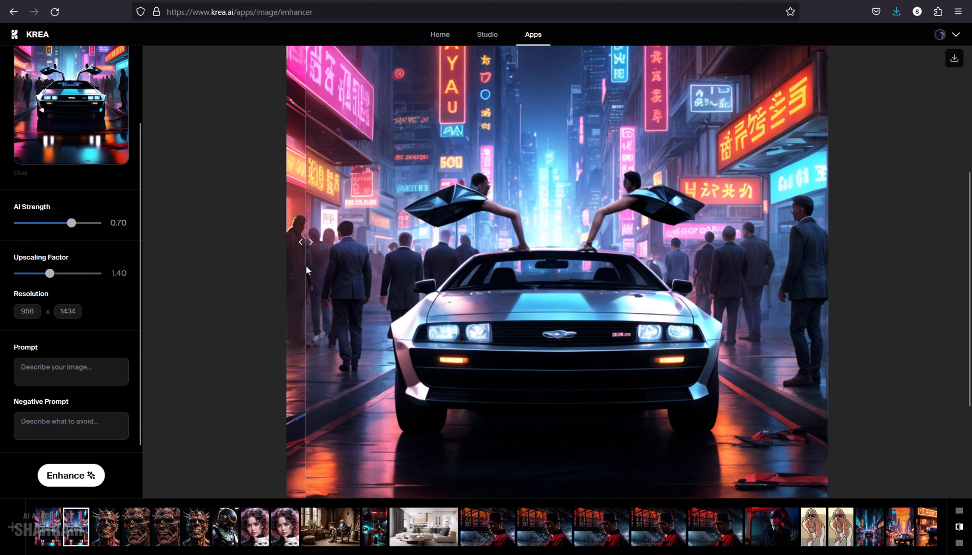
Step: Compare the 0.26 AI Strength result made with prompts against the original, examining the signs, bystanders, car and reflections
click(48, 532)
scroll(675, 300, up, 5)
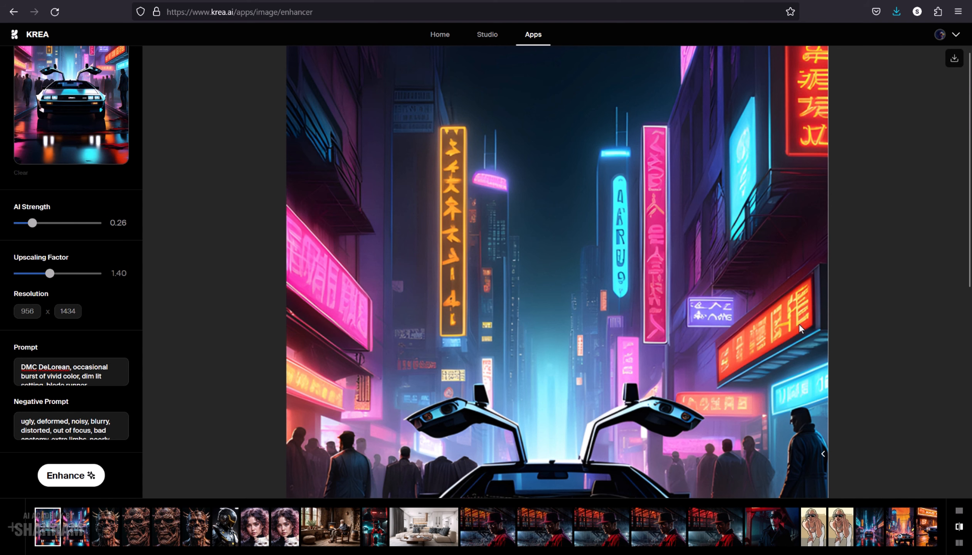
scroll(820, 337, down, 5)
drag(827, 297, 274, 316)
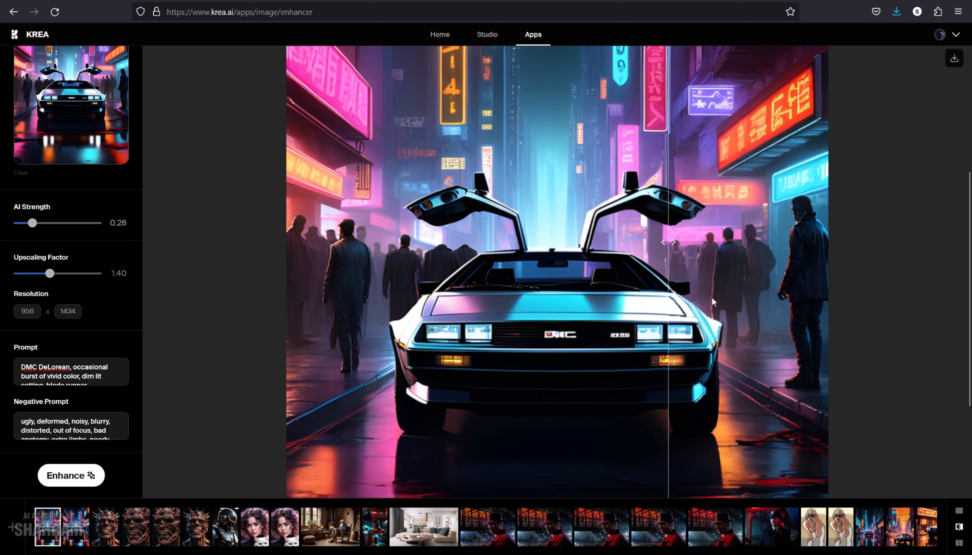
scroll(648, 307, up, 5)
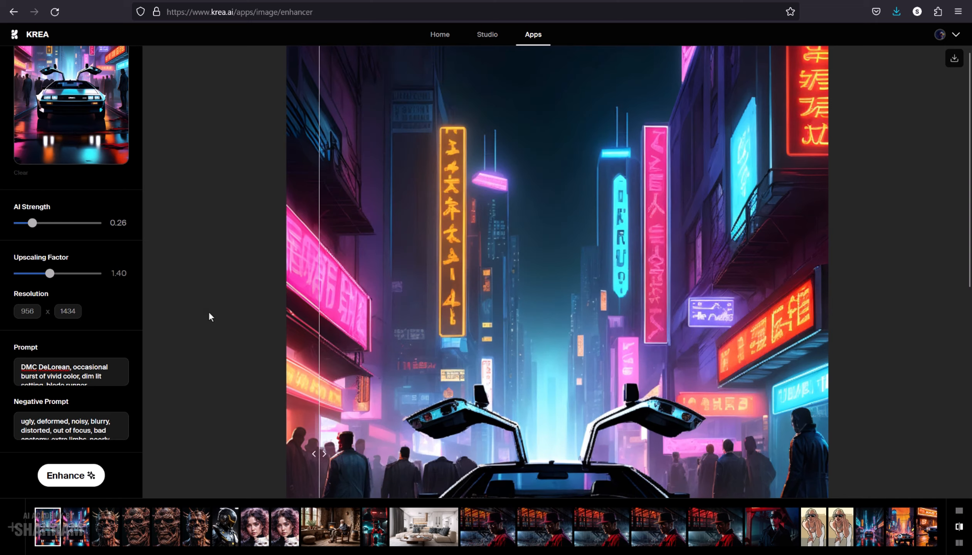
scroll(446, 317, down, 5)
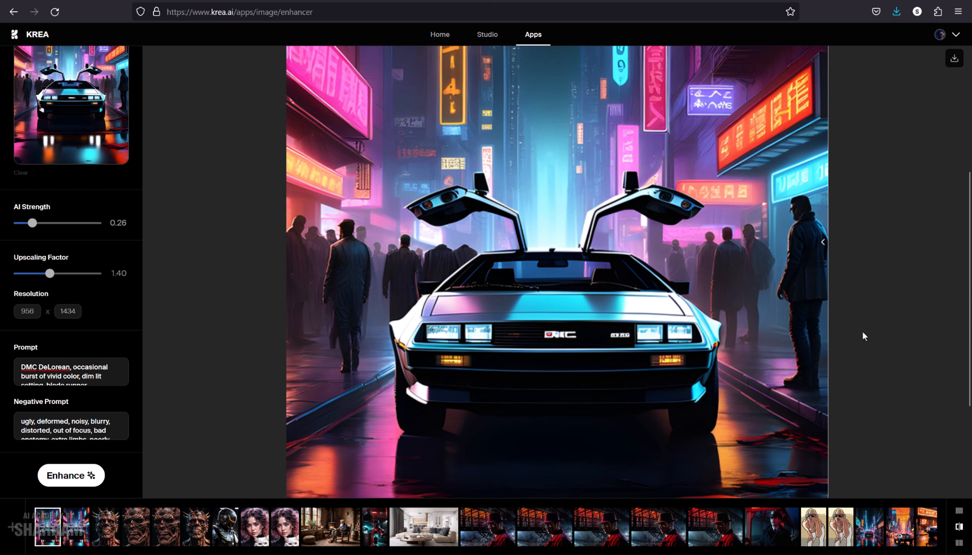
scroll(751, 341, down, 4)
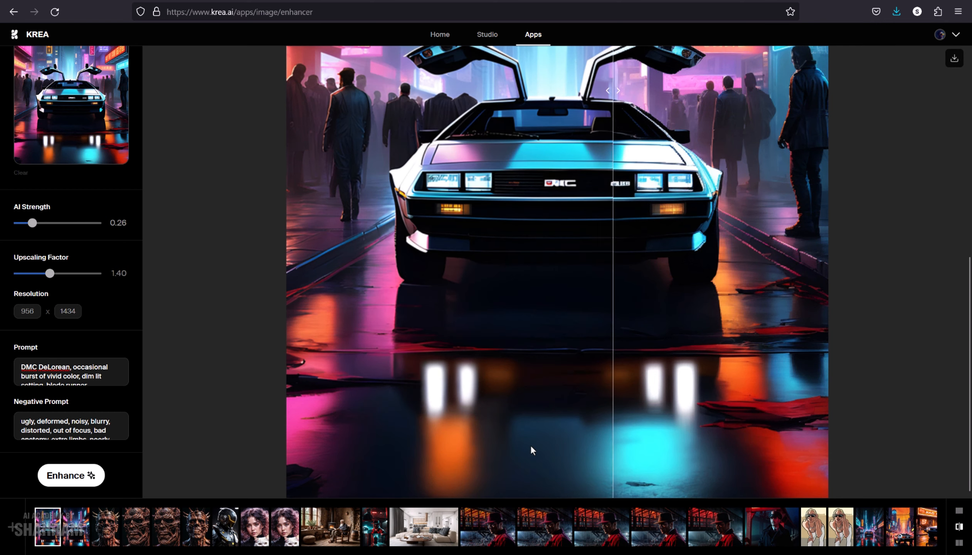
scroll(589, 413, up, 2)
scroll(589, 413, up, 5)
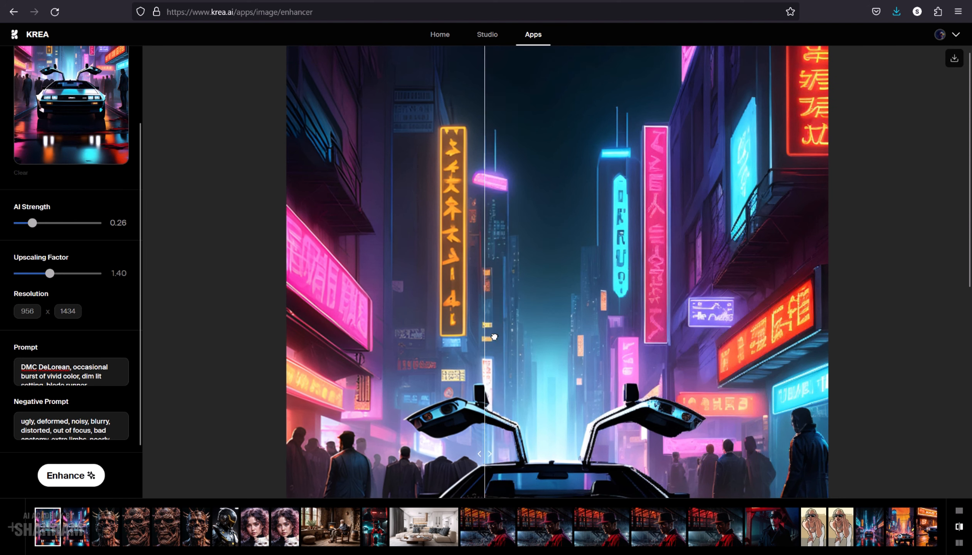
scroll(523, 347, down, 8)
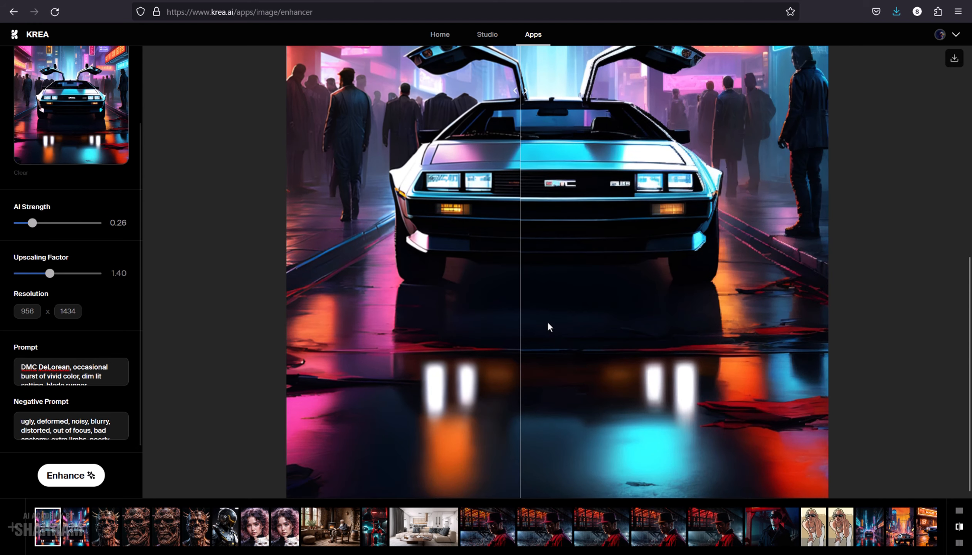
Step: Reveal the 0.75 AI Strength result across the whole original DeLorean image to compare the two versions
scroll(544, 328, up, 5)
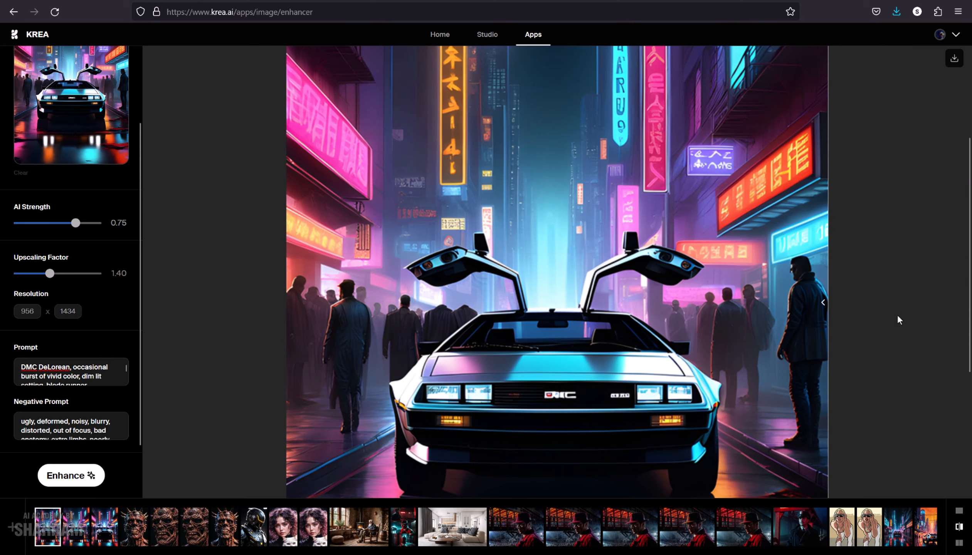
scroll(960, 313, down, 3)
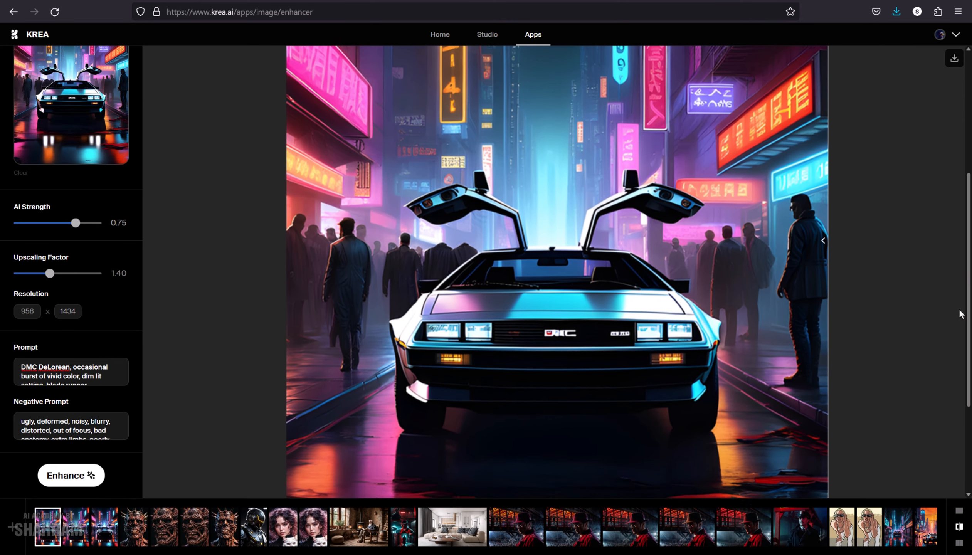
drag(960, 310, 953, 320)
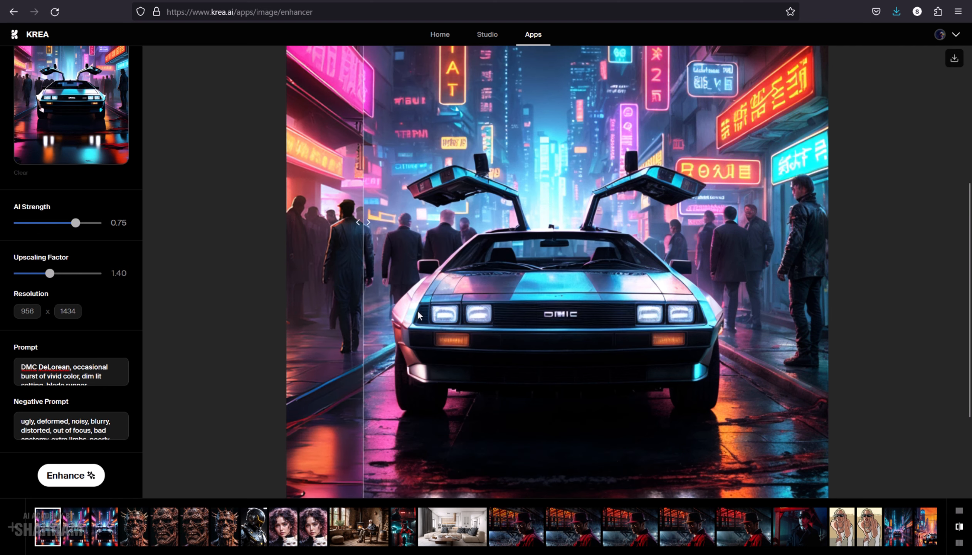
scroll(463, 317, up, 2)
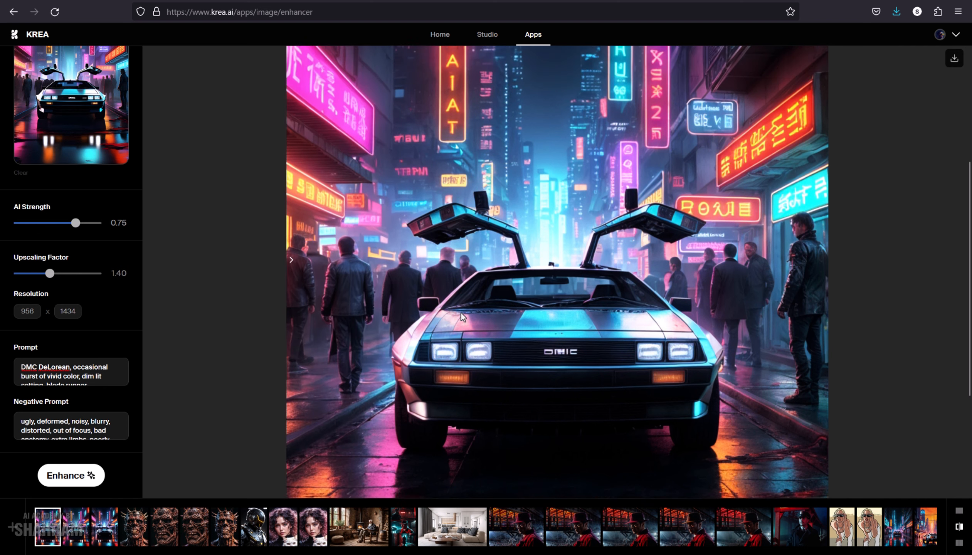
Step: Examine the neon signs, bystanders, car front and wet-street reflections in the 0.75 AI Strength result
scroll(463, 318, up, 5)
scroll(465, 316, down, 5)
scroll(477, 178, up, 5)
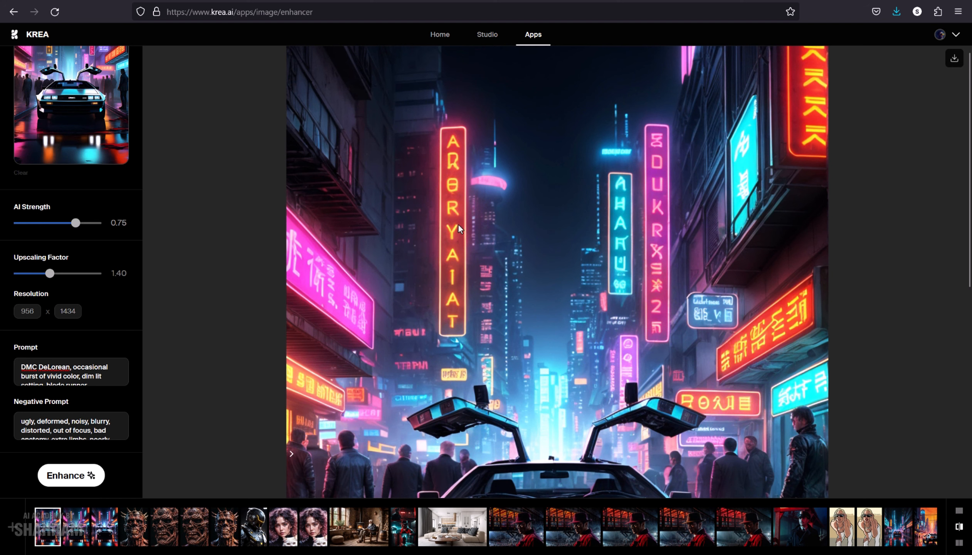
scroll(579, 305, down, 5)
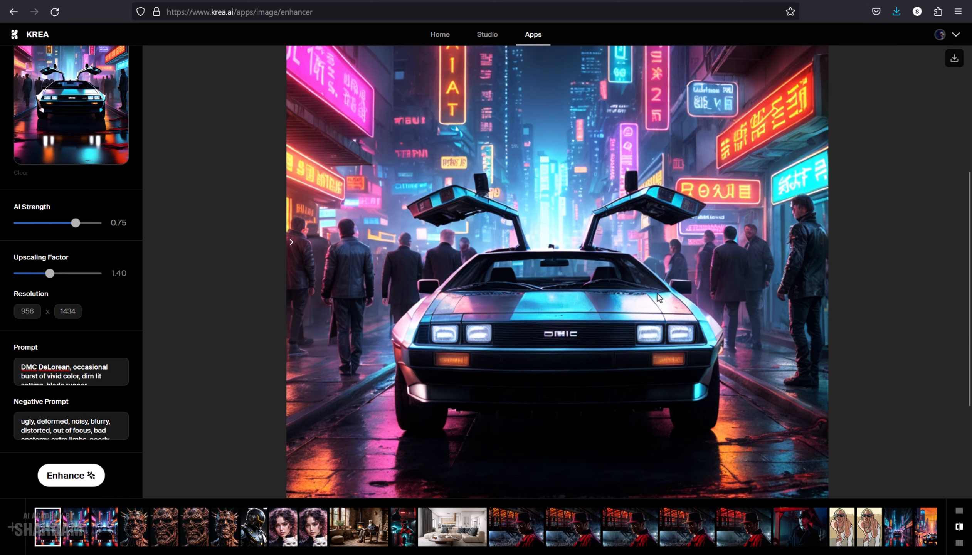
scroll(833, 316, down, 2)
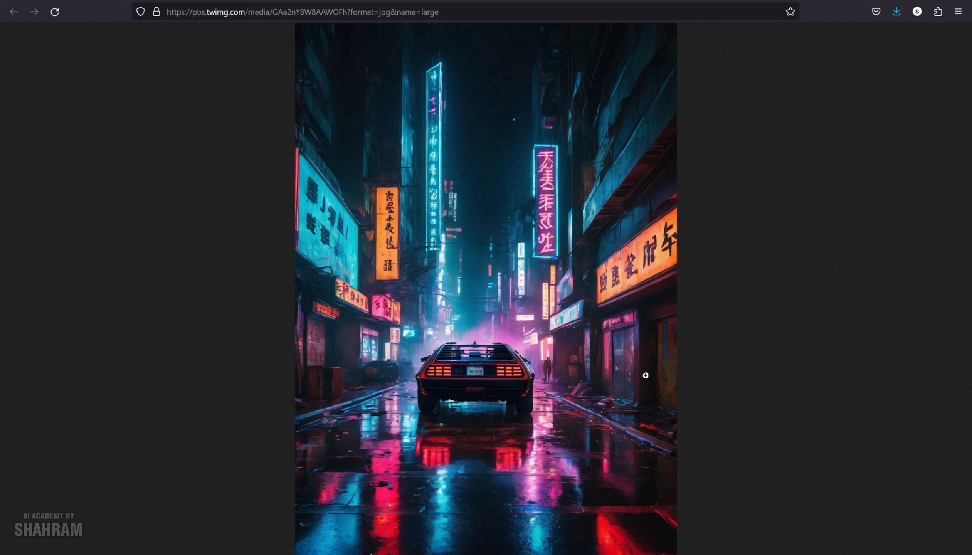
Step: Compare the original front-view DeLorean image with the separately opened enhanced version, examining the enhanced signs, bystanders and car up close
click(491, 403)
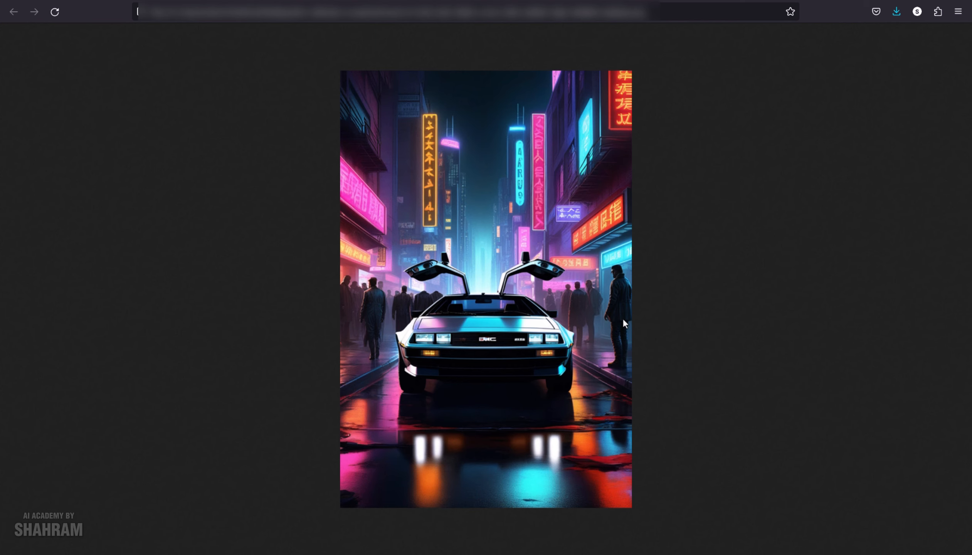
click(743, 1)
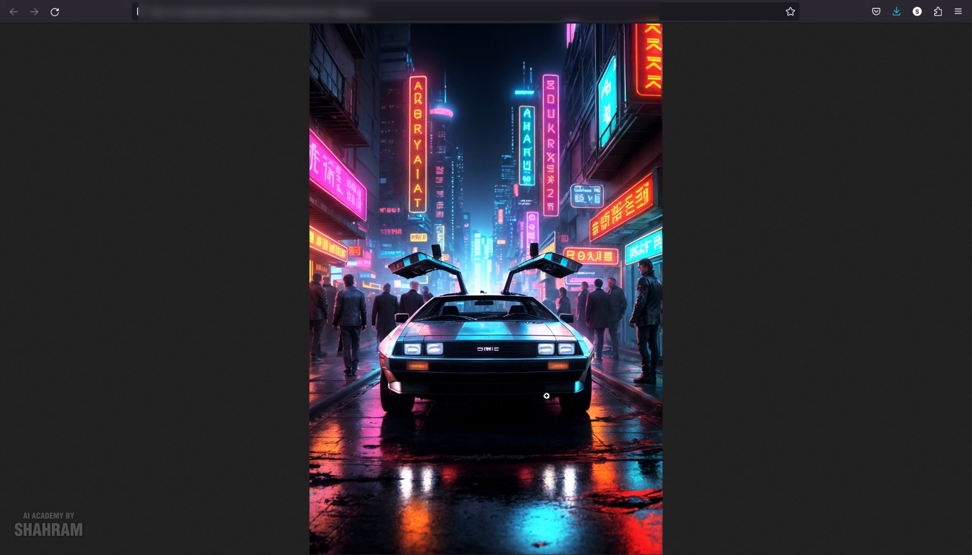
click(487, 382)
scroll(542, 391, up, 4)
scroll(537, 374, down, 4)
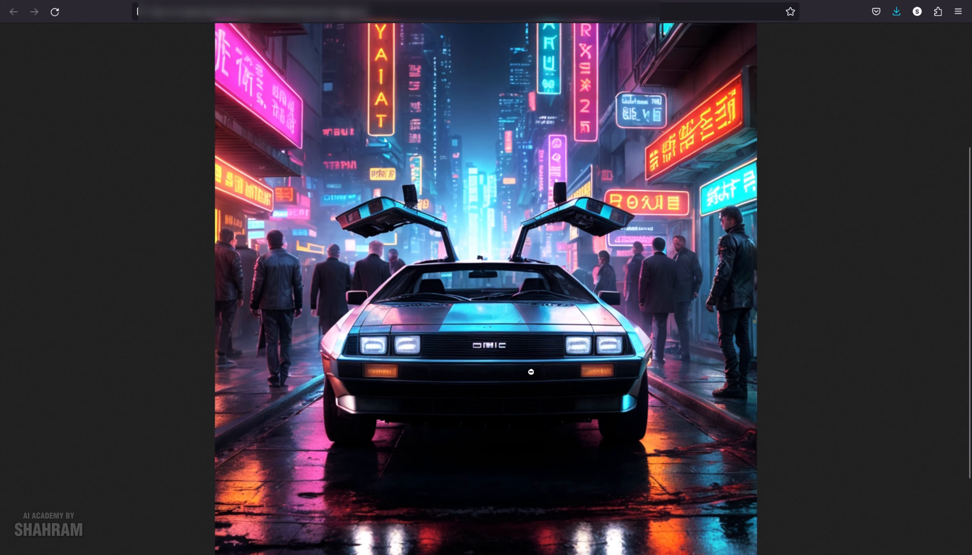
click(547, 353)
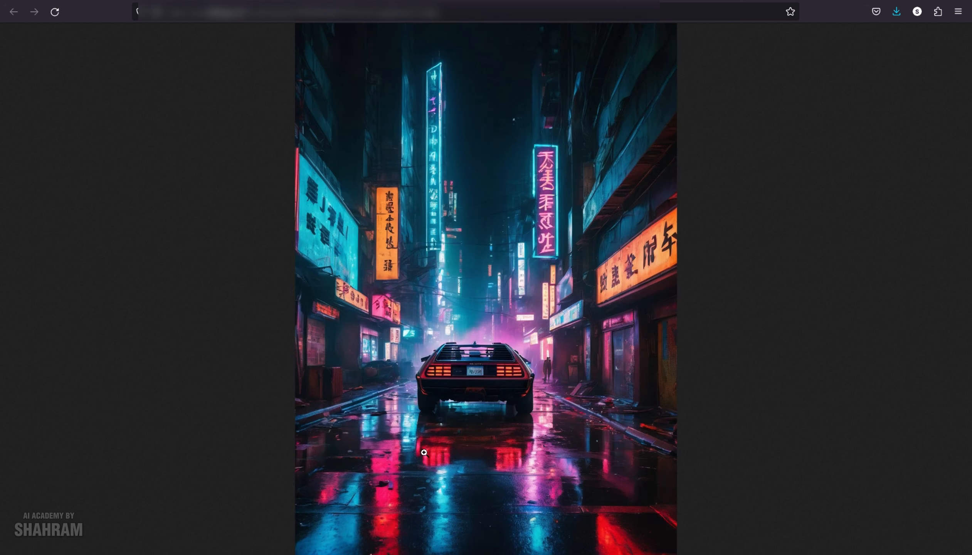
Step: Compare the rear-view reference, the enhanced and original front-view images, and the Krea result by viewing them in turn
click(371, 472)
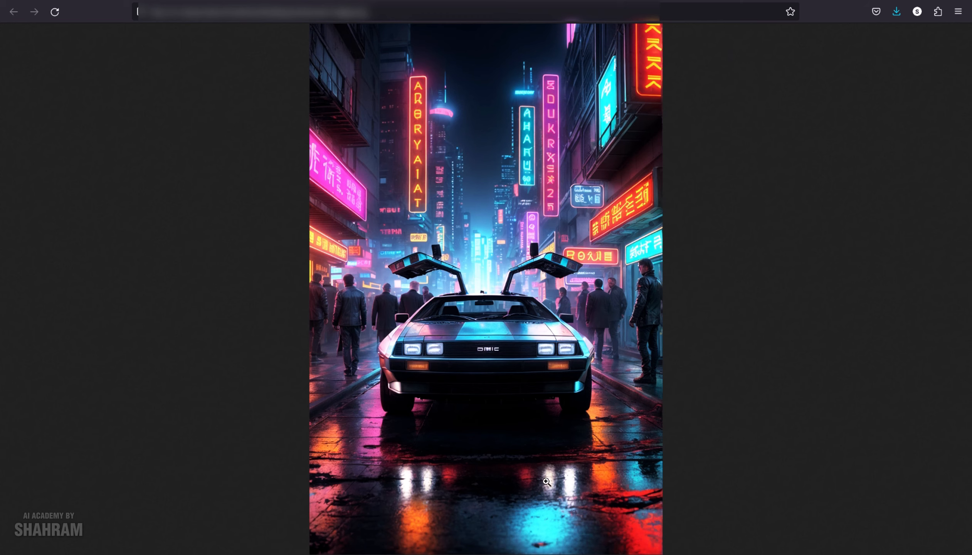
click(548, 482)
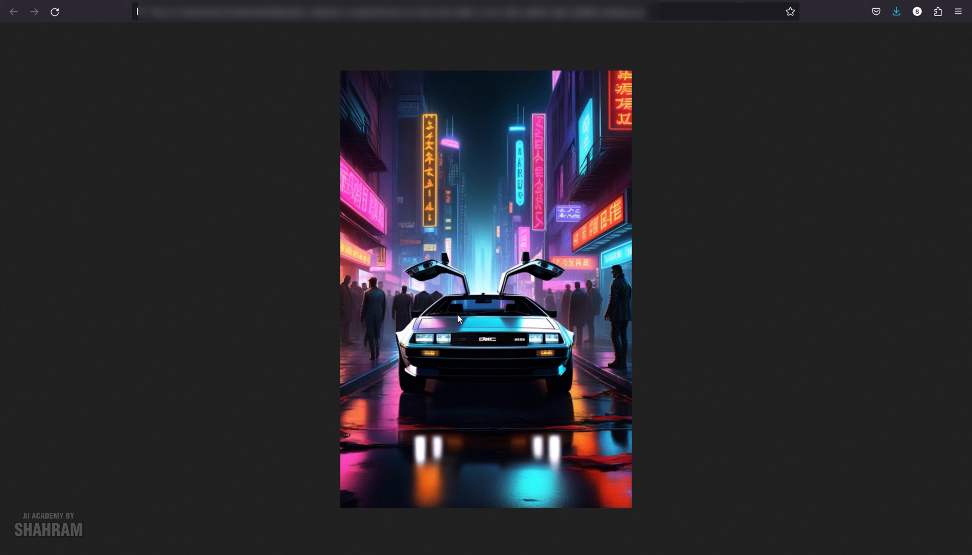
click(621, 0)
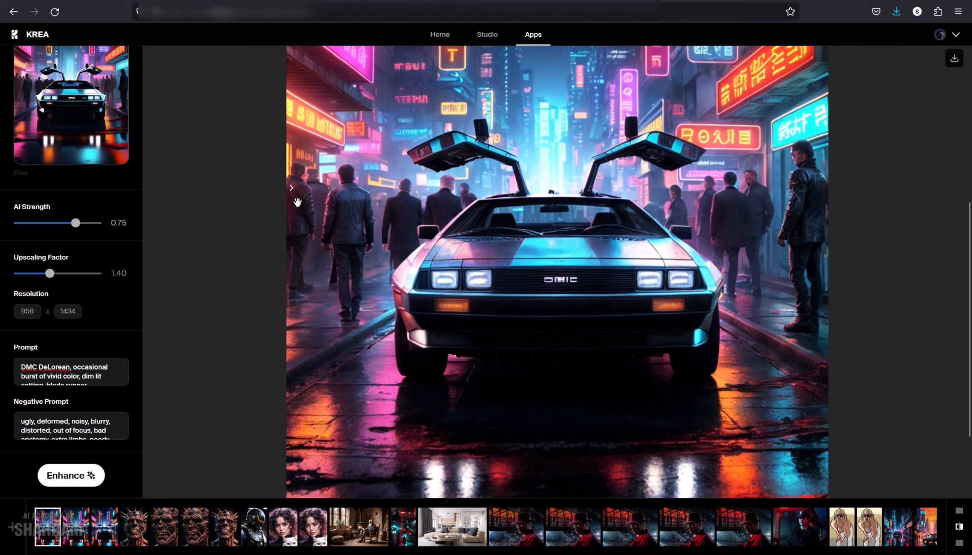
click(716, 1)
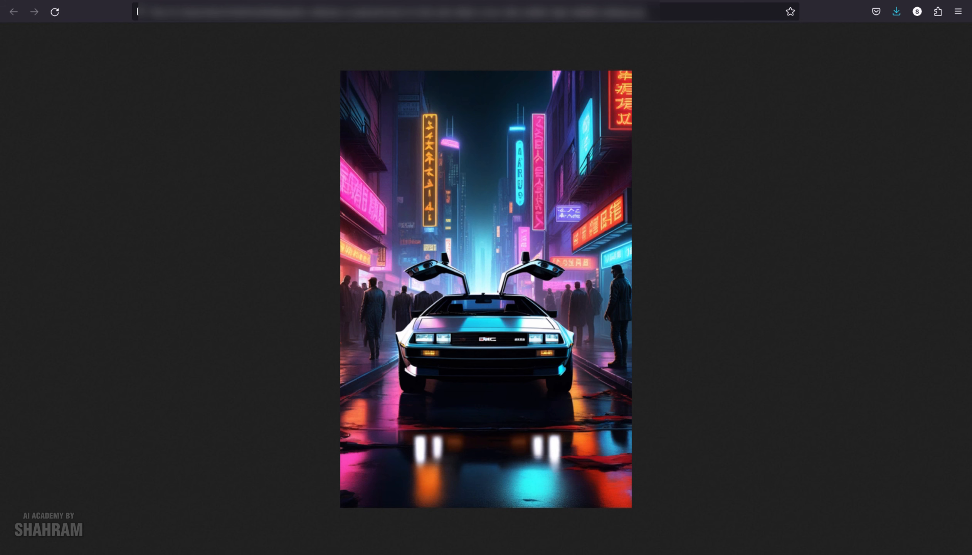
click(802, 1)
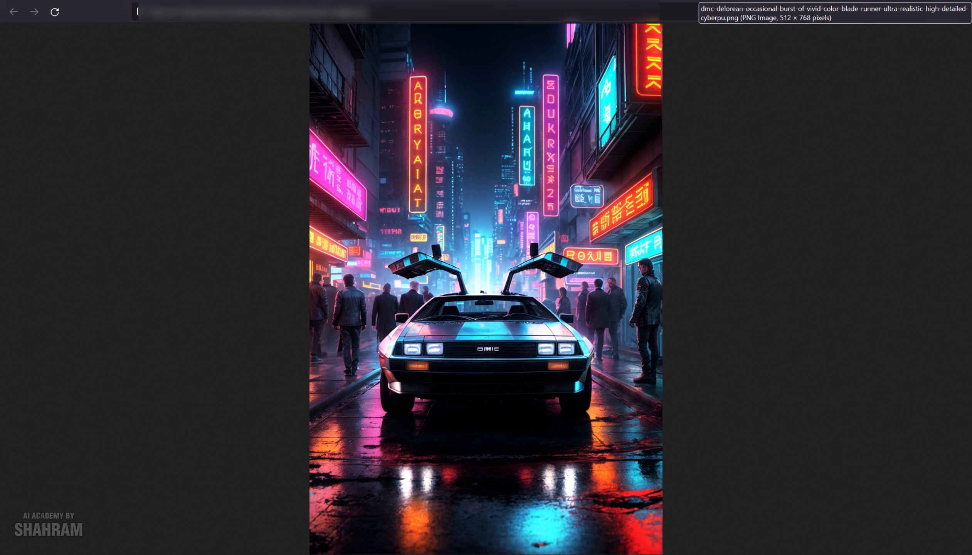
click(621, 1)
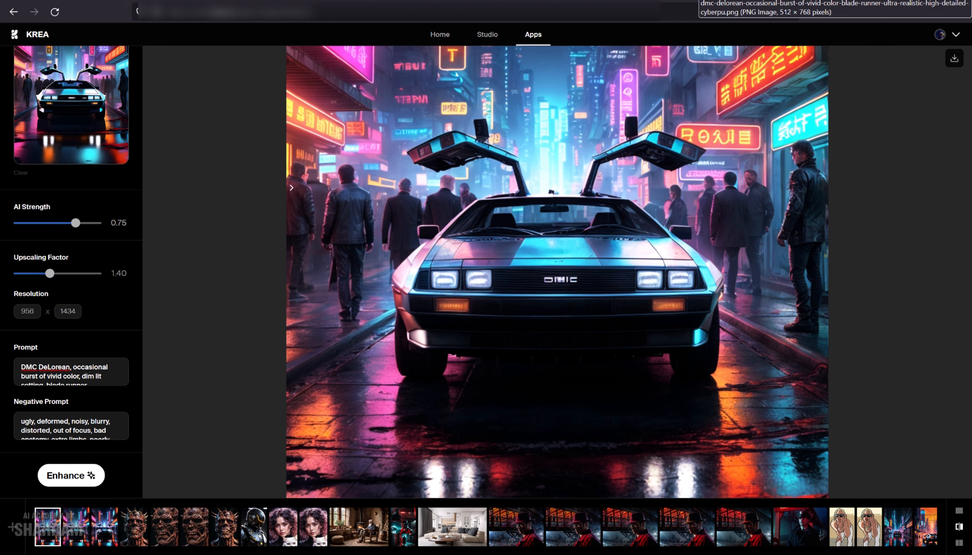
click(621, 1)
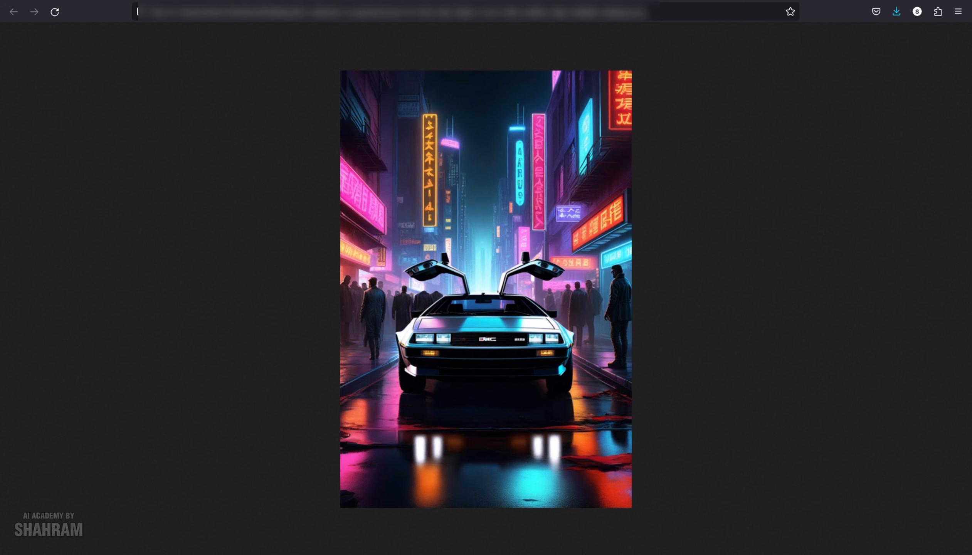
Step: Examine the enhanced front-view DeLorean up close and compare its signs and reflections with the rear-view reference image
click(695, 1)
click(537, 367)
click(505, 322)
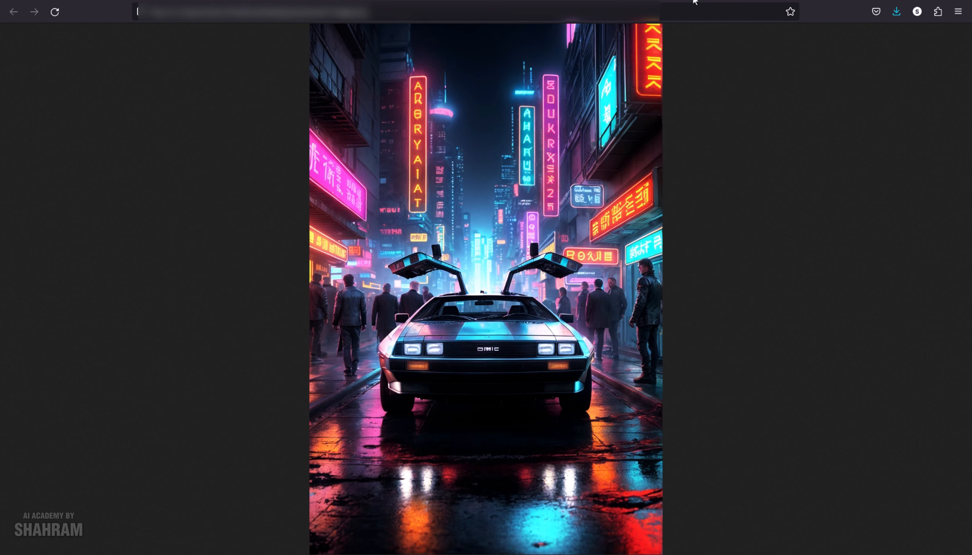
click(698, 1)
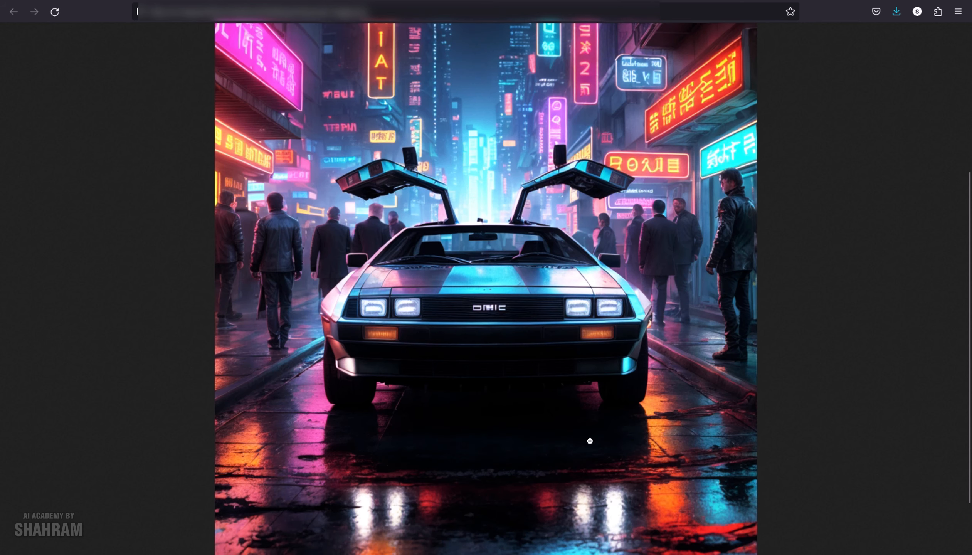
scroll(590, 441, up, 5)
scroll(589, 428, down, 5)
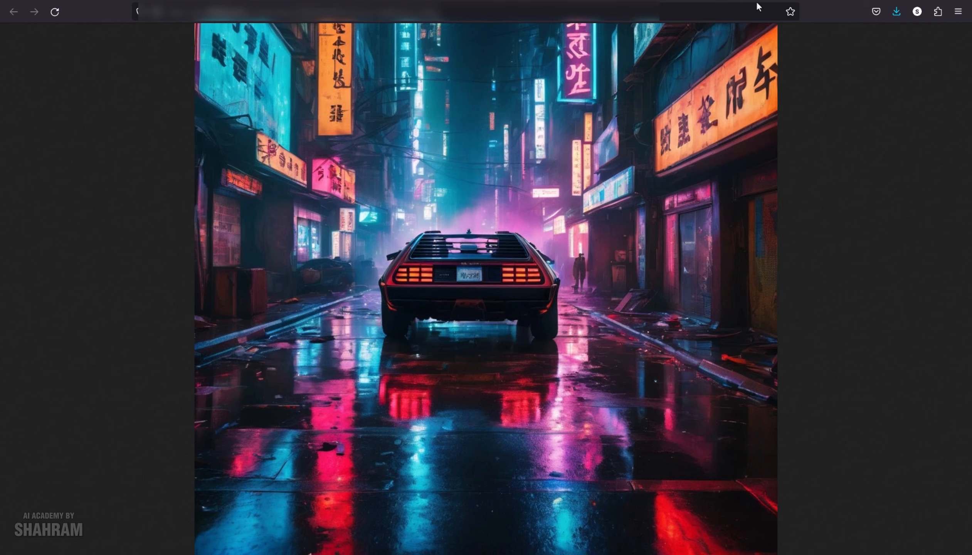
click(482, 230)
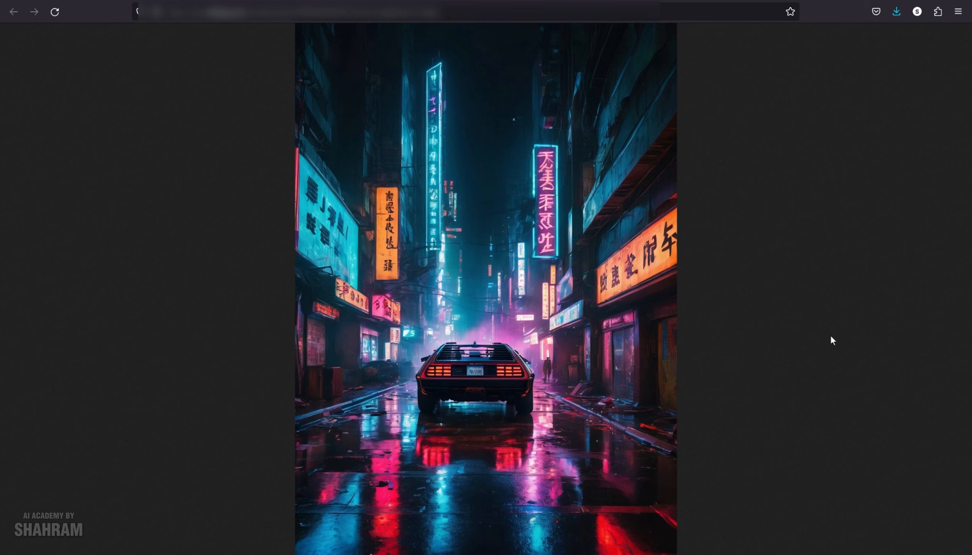